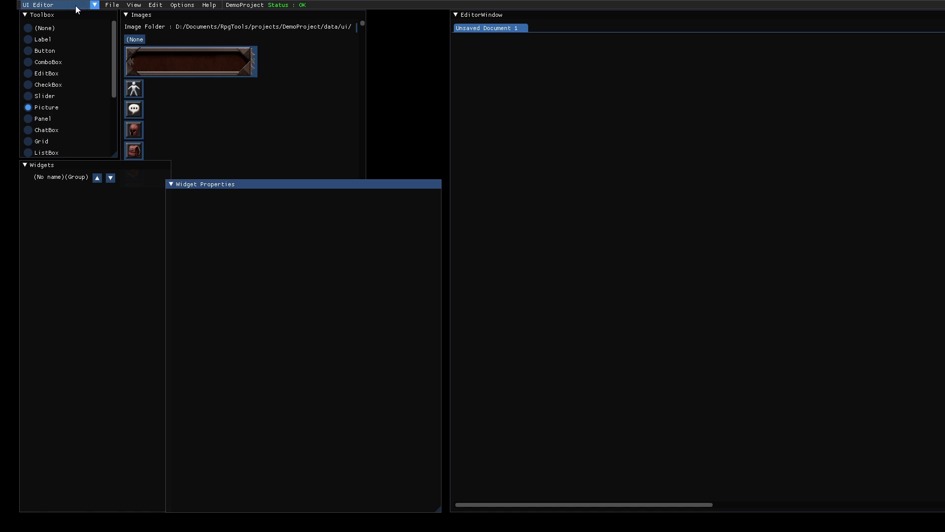
Switch to the Data Editor and open its User Interface settings
click(79, 5)
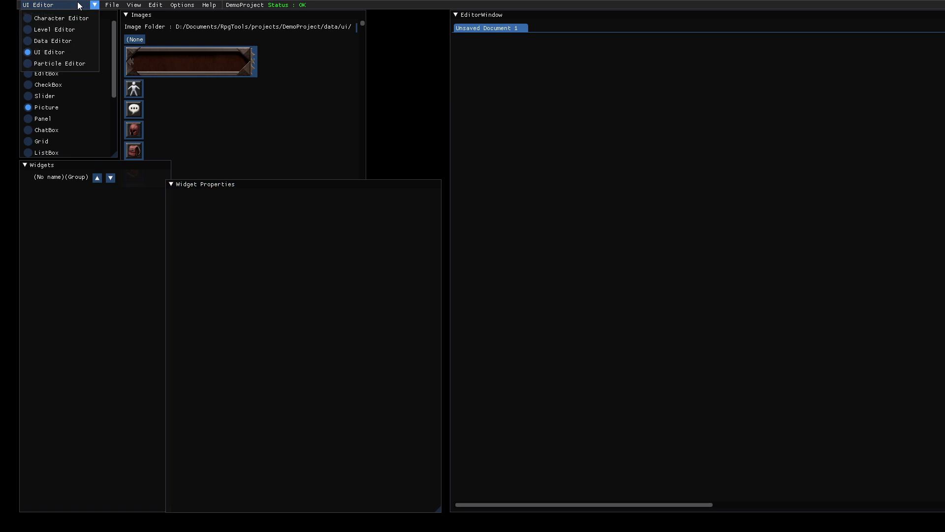
click(54, 40)
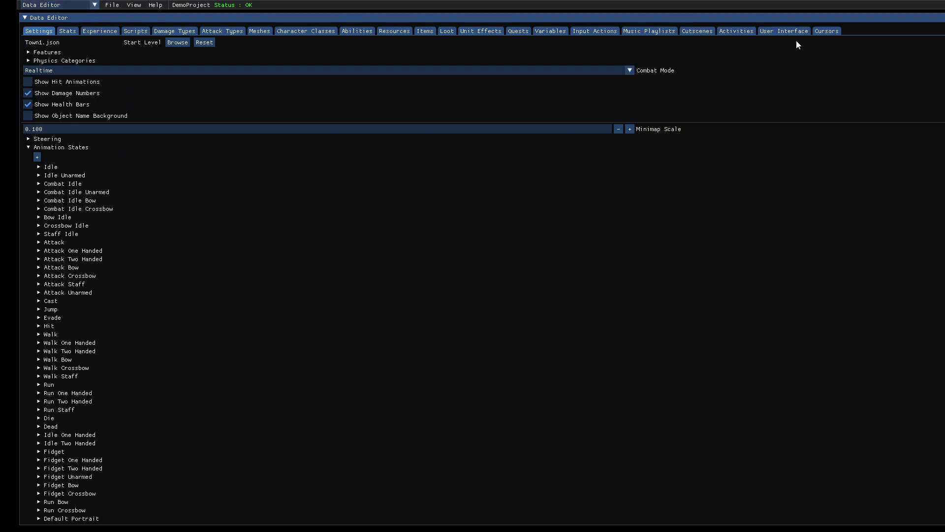
click(782, 33)
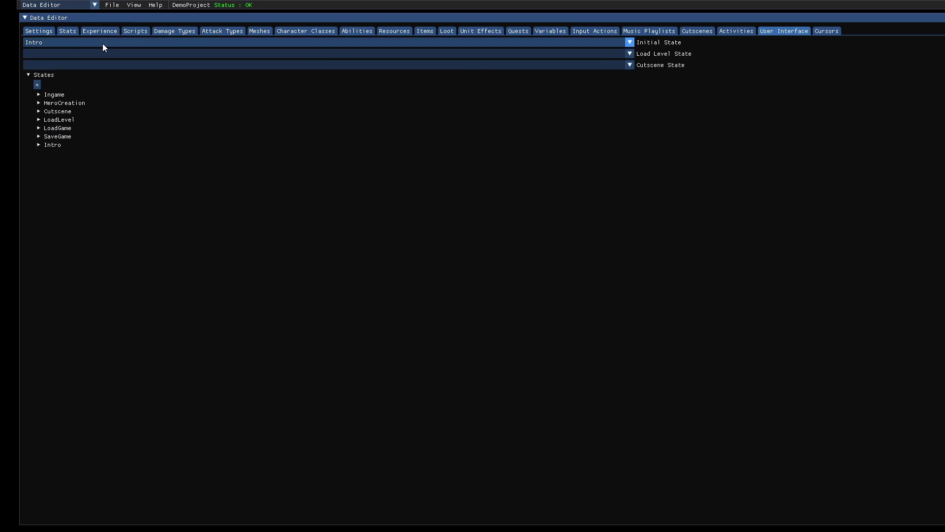
Review the states available as the Initial State without changing the selection
click(55, 47)
scroll(70, 71, down, 2)
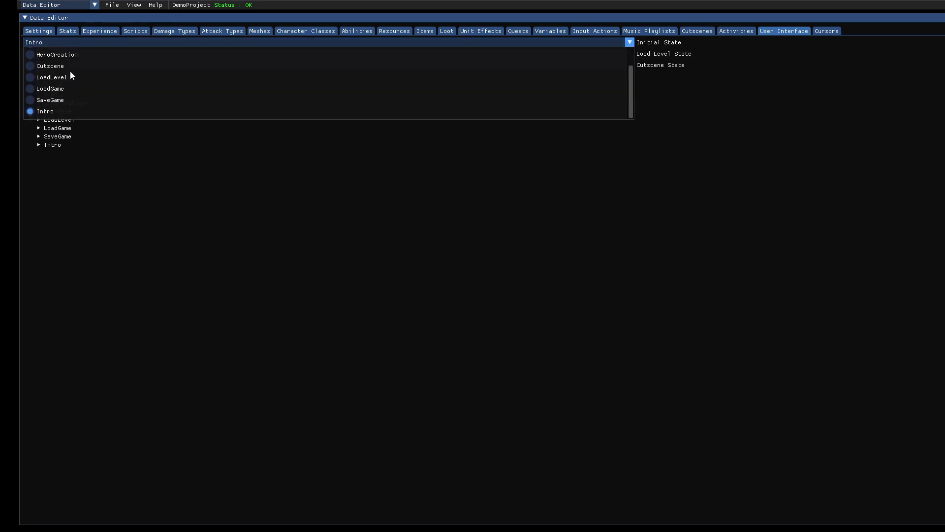
scroll(70, 71, up, 2)
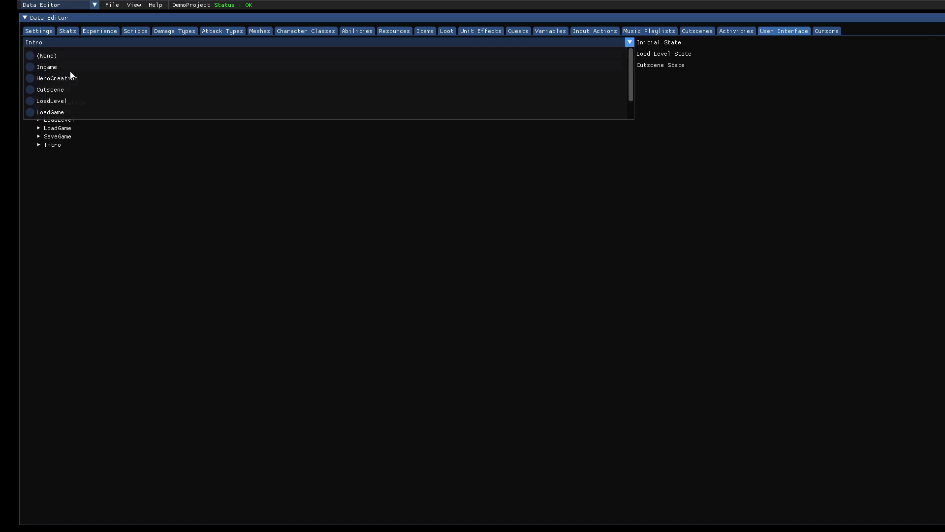
click(212, 214)
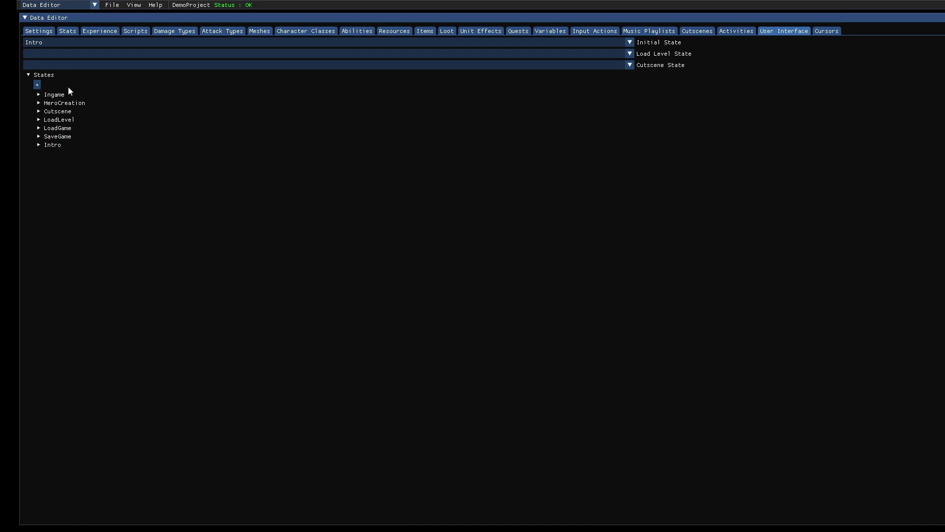
Add a new user interface state and name it MainMenu
click(39, 85)
click(39, 152)
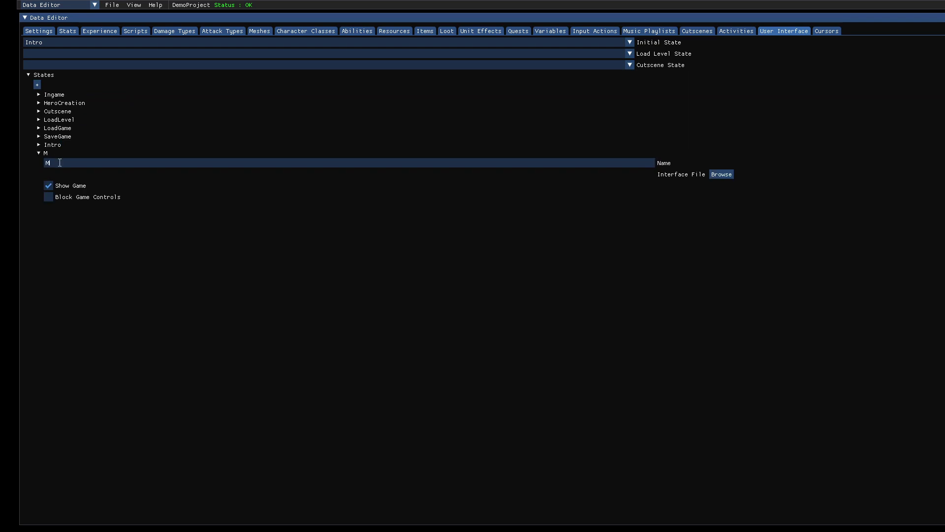
click(60, 162)
text(MainMenu)
Switch to the UI Editor and save the empty unsaved document as MainMenu in the project's ui folder
click(71, 4)
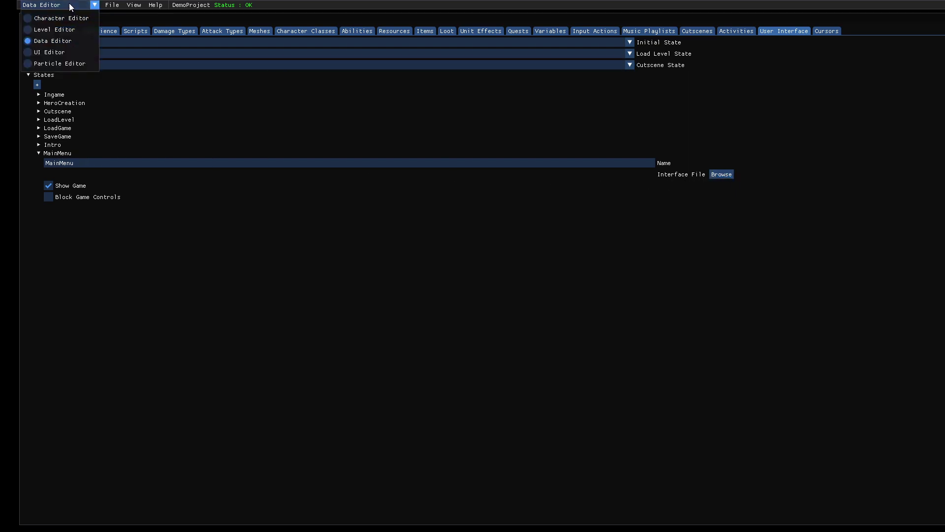
click(49, 53)
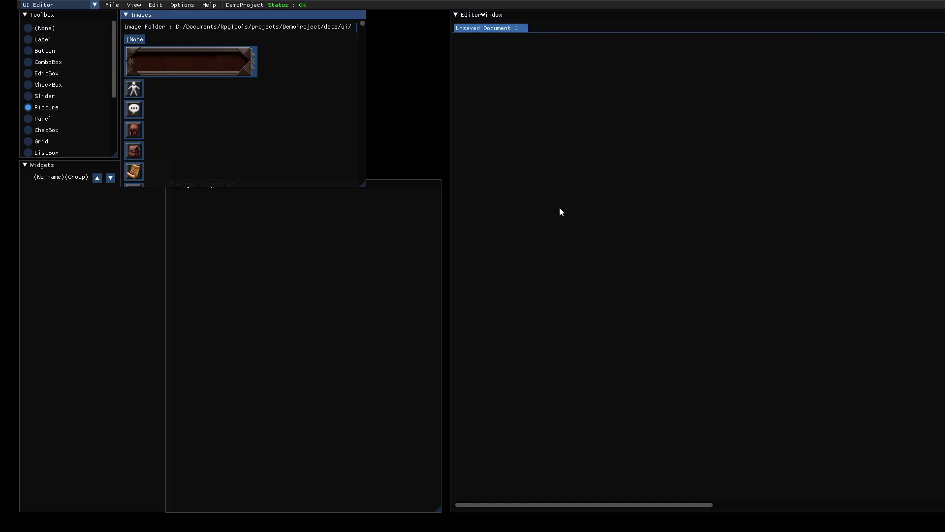
click(112, 5)
click(130, 63)
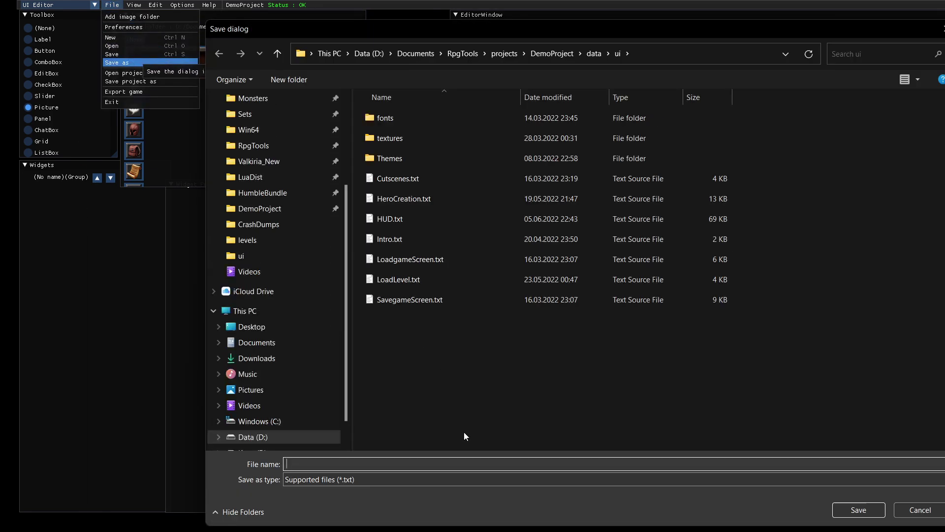
text(MainMenu)
click(855, 509)
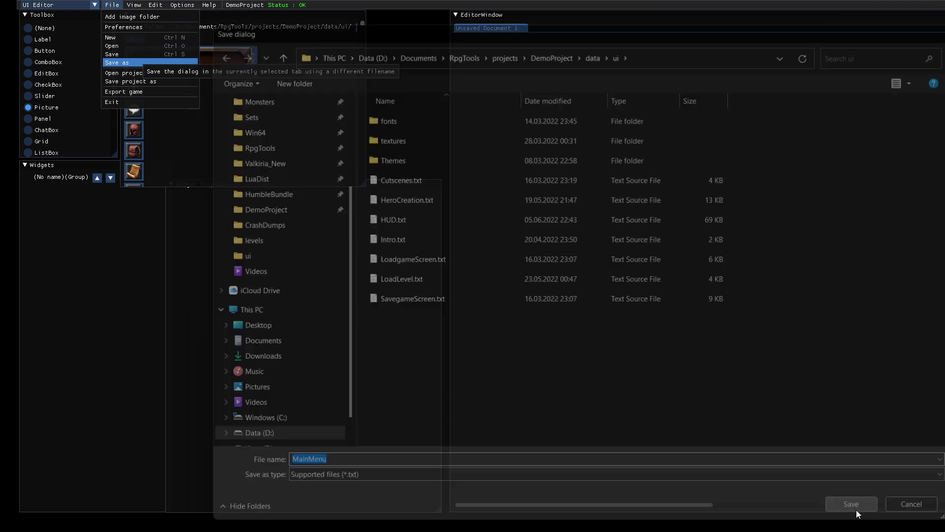
Return to the Data Editor and assign MainMenu.txt as the interface file of the MainMenu state
click(83, 5)
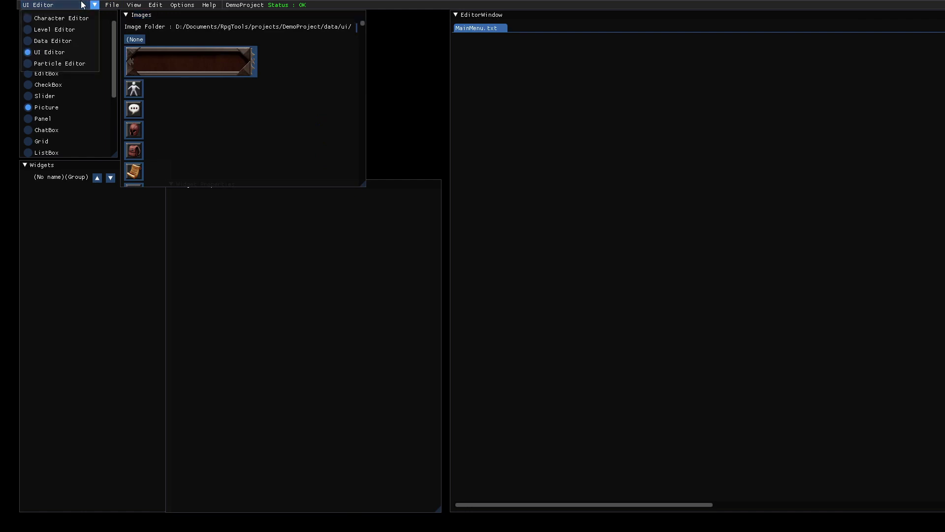
click(55, 41)
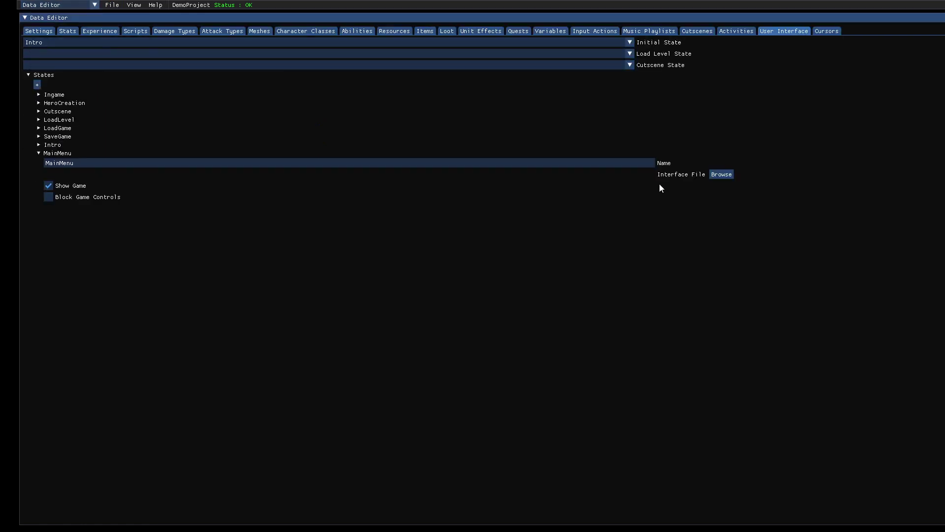
click(720, 175)
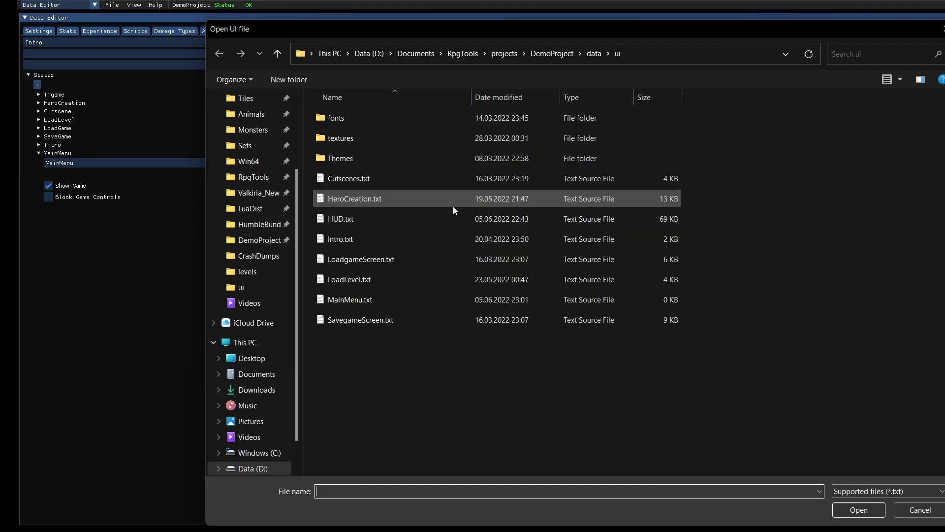
double_click(377, 300)
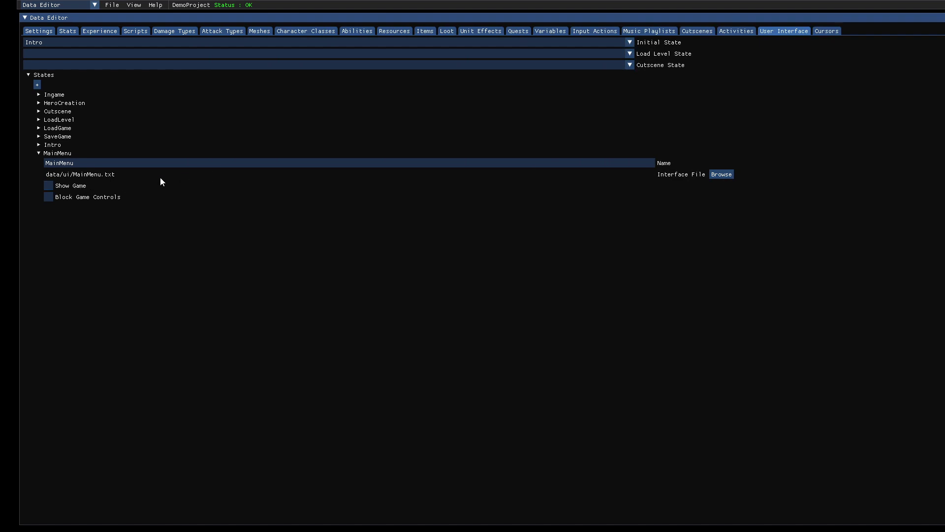
Turn off Show Game and turn on Block Game Controls for the MainMenu state, and save the data
click(51, 198)
click(111, 6)
click(122, 37)
Switch back to the UI Editor, select the root group, and fit the Widget Properties window between the Widgets and EditorWindow areas
click(91, 6)
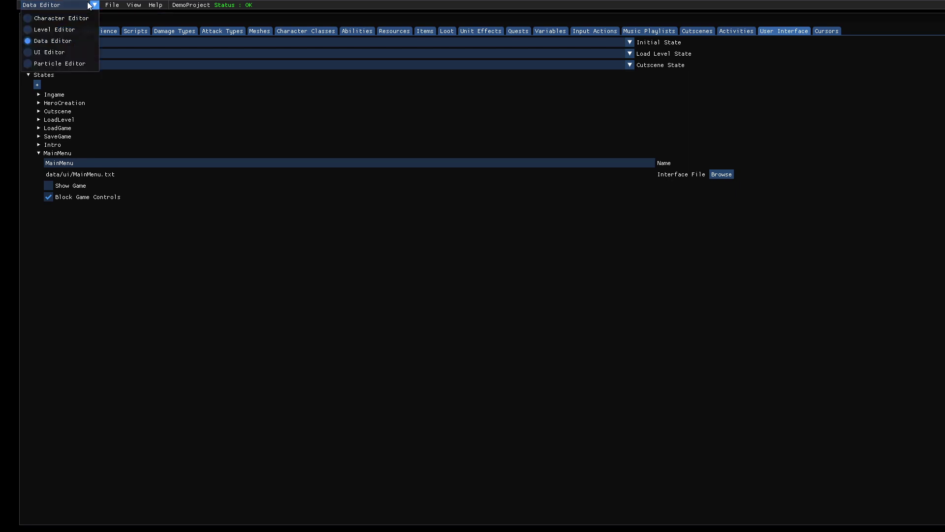
click(50, 53)
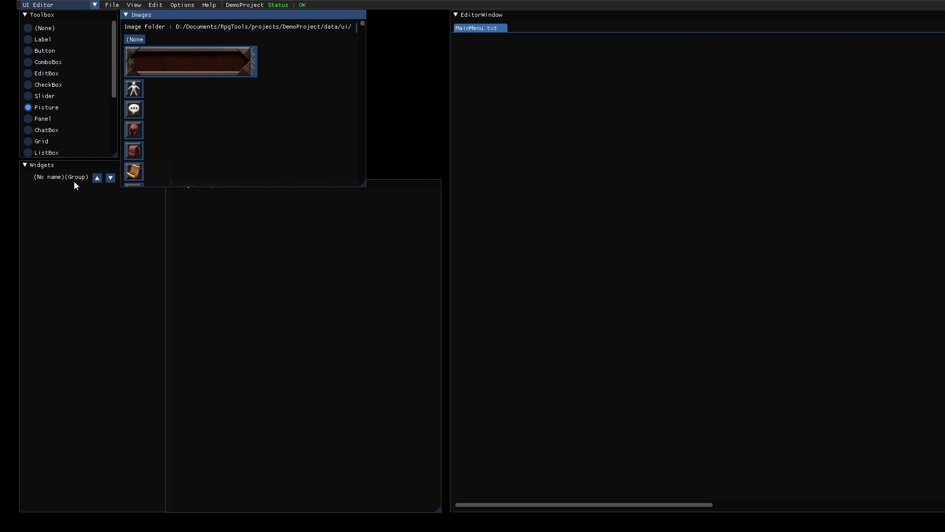
click(58, 177)
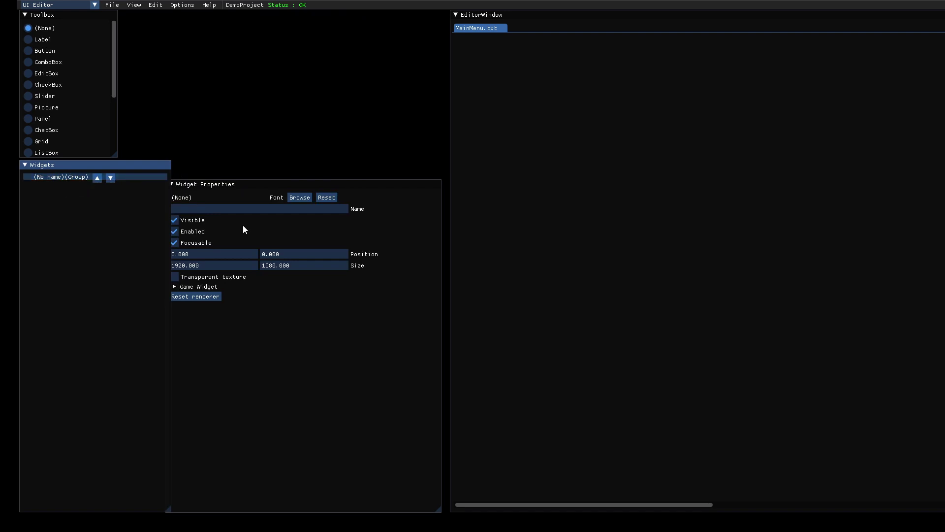
drag(218, 184, 226, 167)
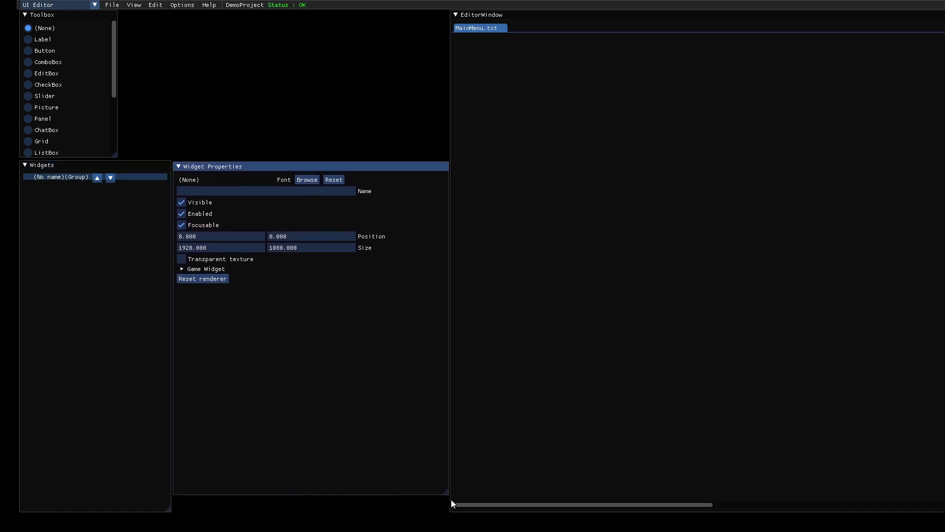
drag(445, 492, 444, 510)
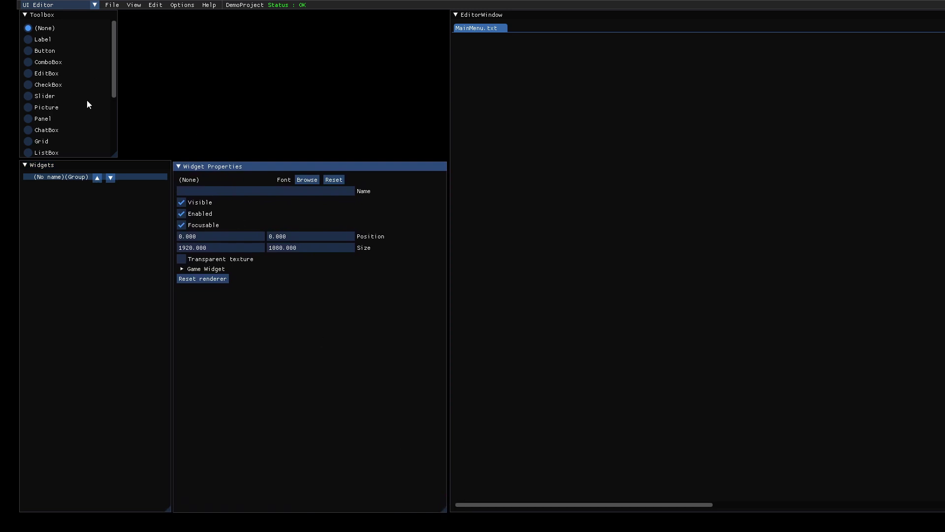
Choose the Panel widget and enlarge the Images window to preview the background images
scroll(86, 105, down, 2)
scroll(87, 104, up, 2)
click(30, 119)
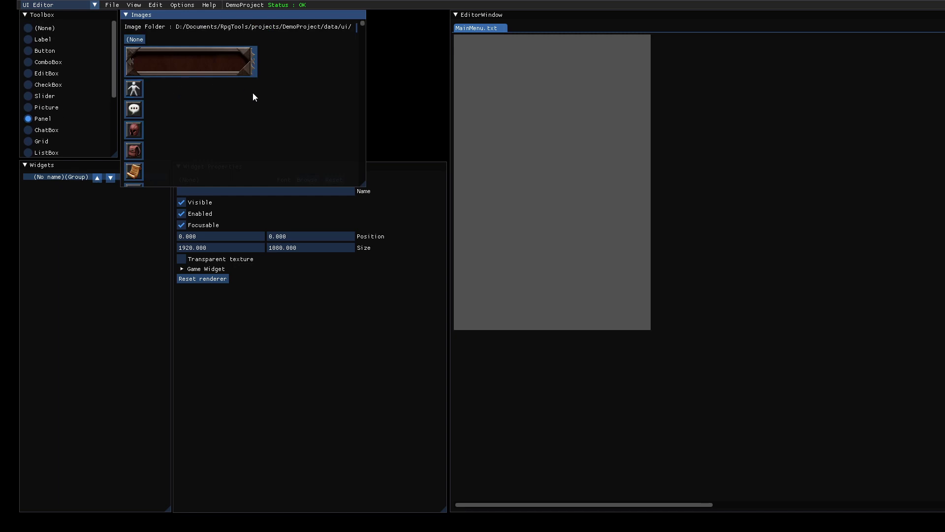
scroll(216, 96, down, 1)
scroll(215, 95, down, 2)
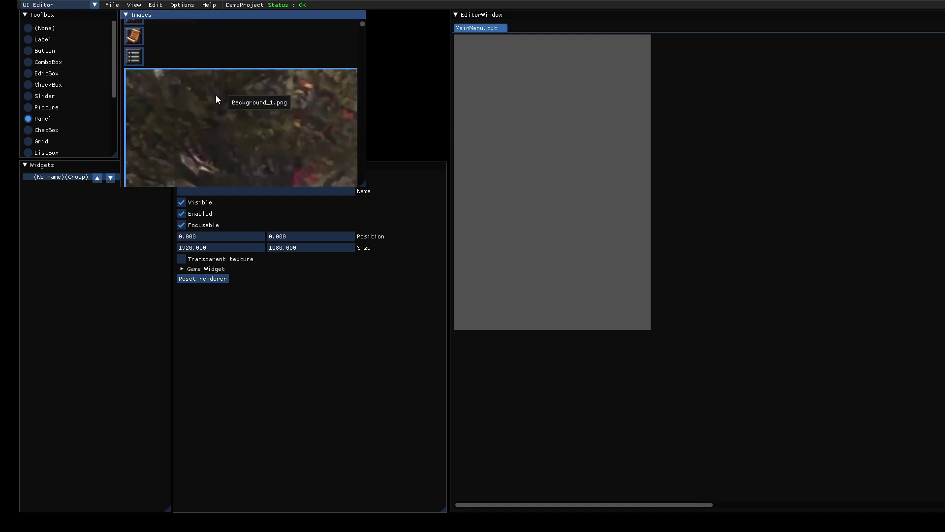
scroll(215, 95, up, 6)
scroll(216, 95, down, 6)
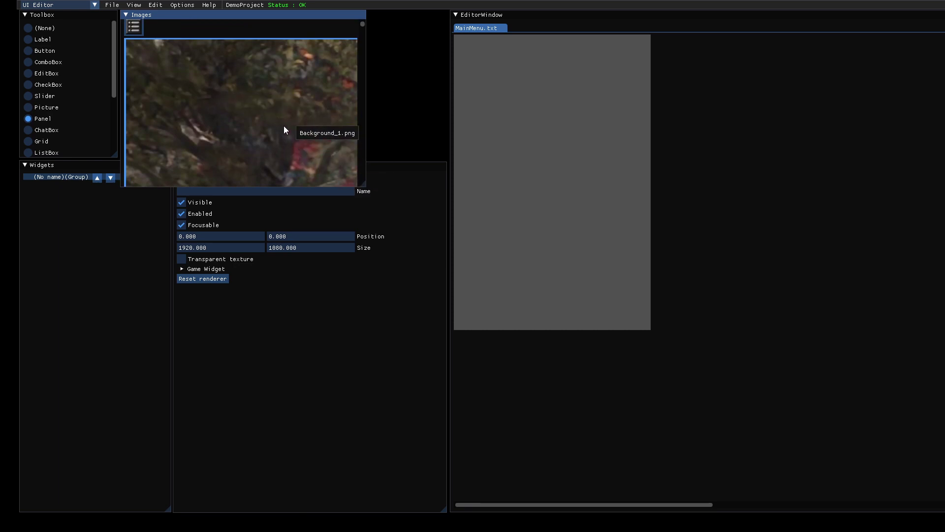
scroll(284, 129, down, 4)
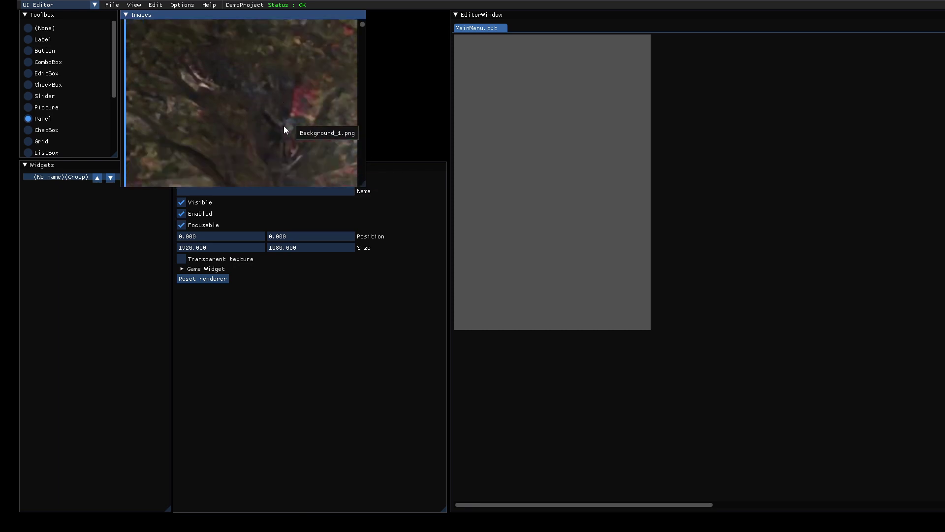
scroll(284, 129, down, 3)
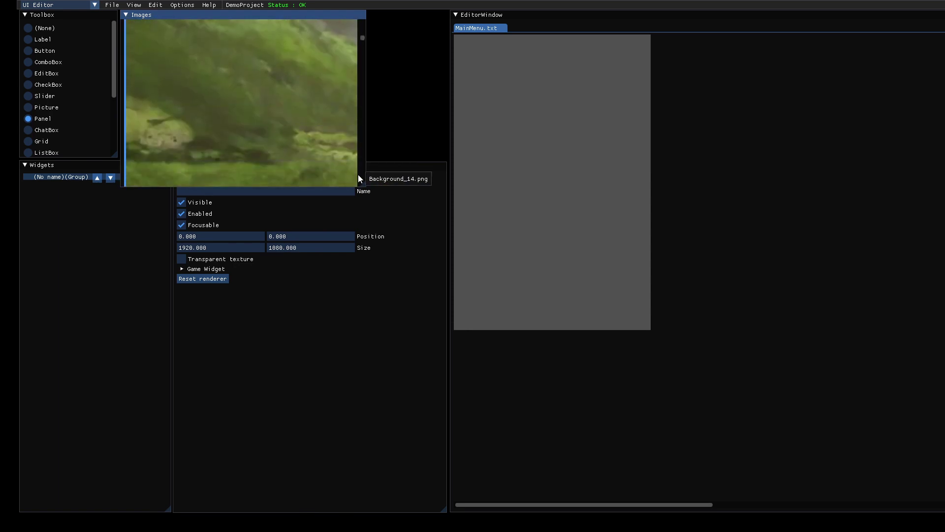
drag(363, 185, 675, 397)
Place a panel using the Background_18.png image in MainMenu.txt at about position 480, 104
scroll(536, 308, down, 2)
scroll(535, 305, down, 3)
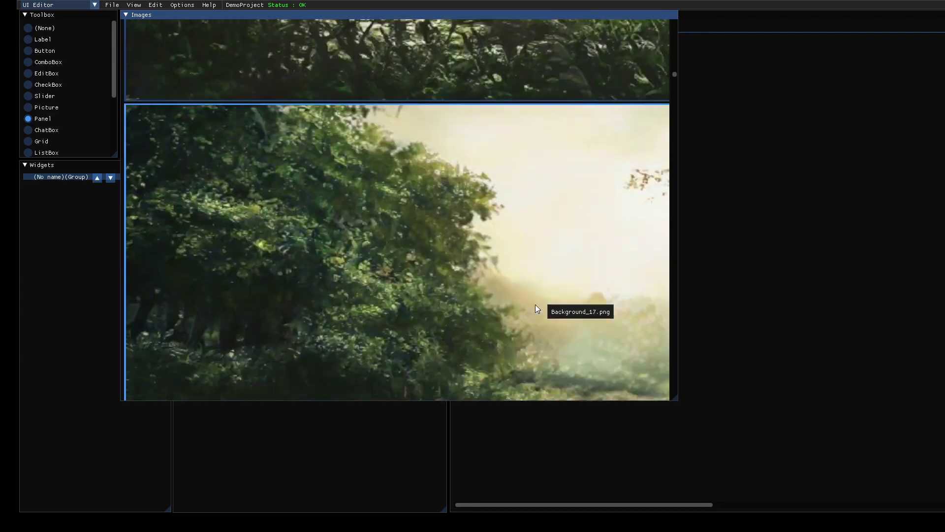
scroll(500, 258, down, 4)
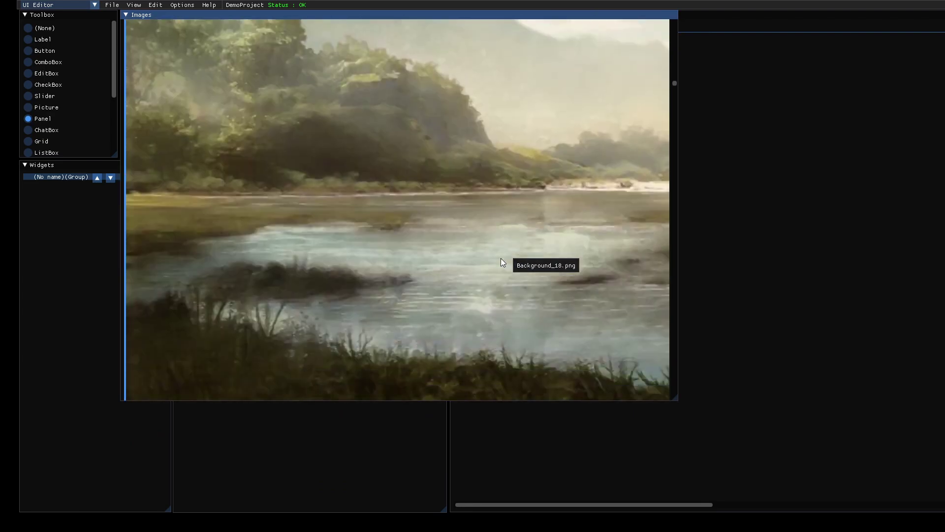
scroll(500, 258, up, 2)
click(468, 174)
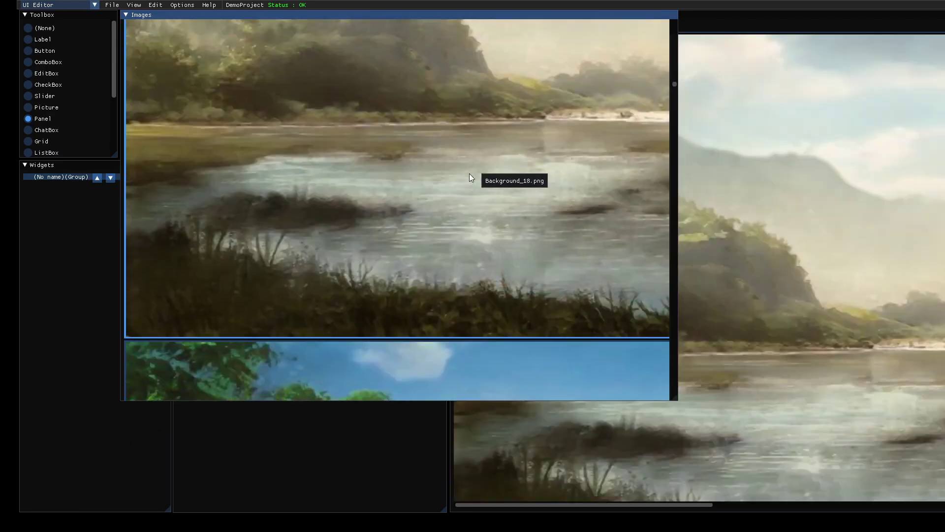
drag(727, 37, 691, 91)
click(691, 89)
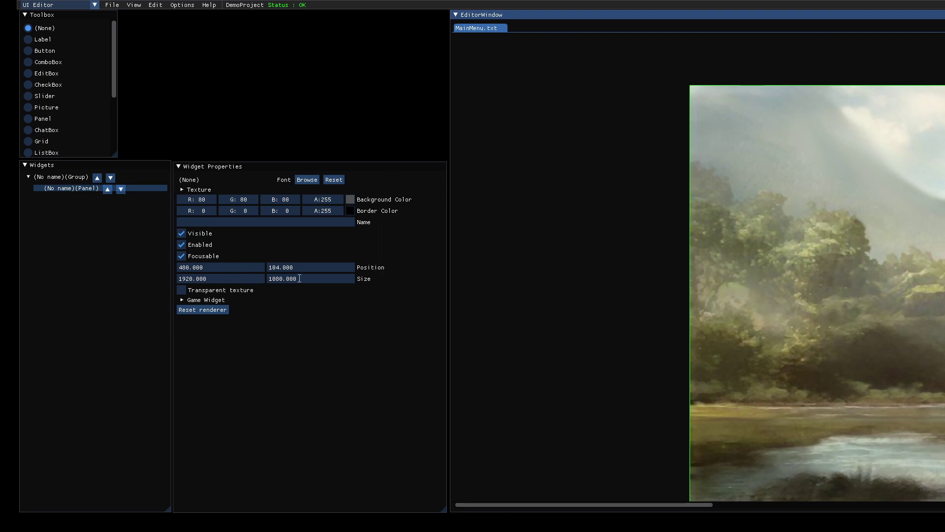
Set the background panel's position to 0, 0 so it lines up with the layout's origin
click(213, 268)
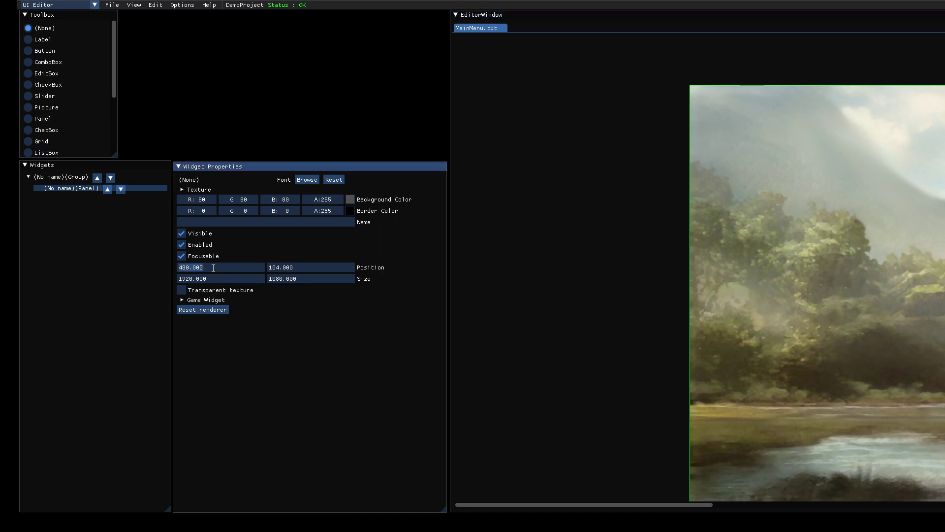
text(0)
key(Tab)
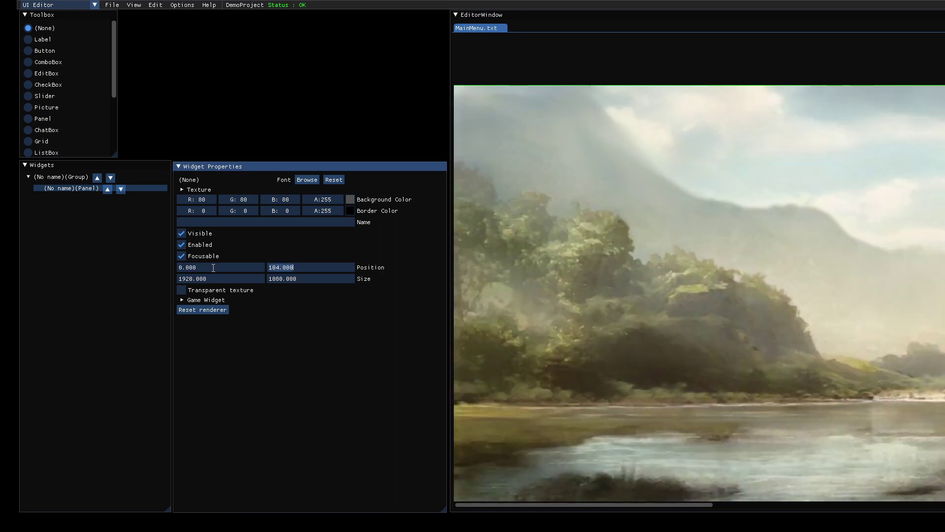
drag(556, 167, 548, 119)
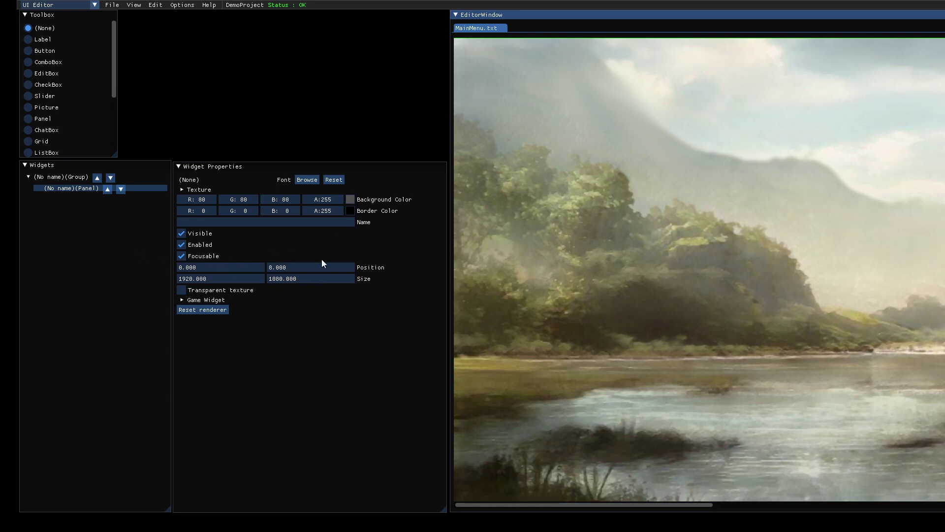
click(215, 267)
click(288, 269)
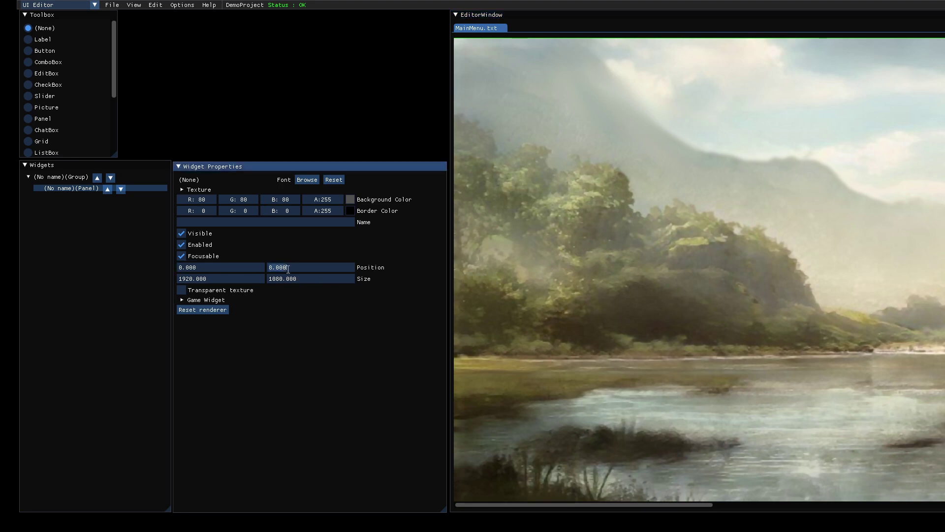
text(0)
key(Tab)
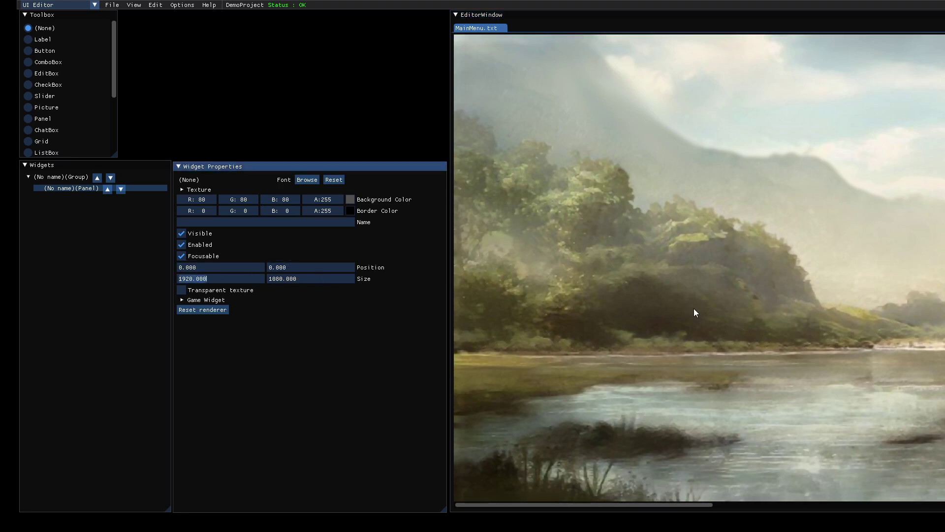
shift+scroll(695, 313, right, 10)
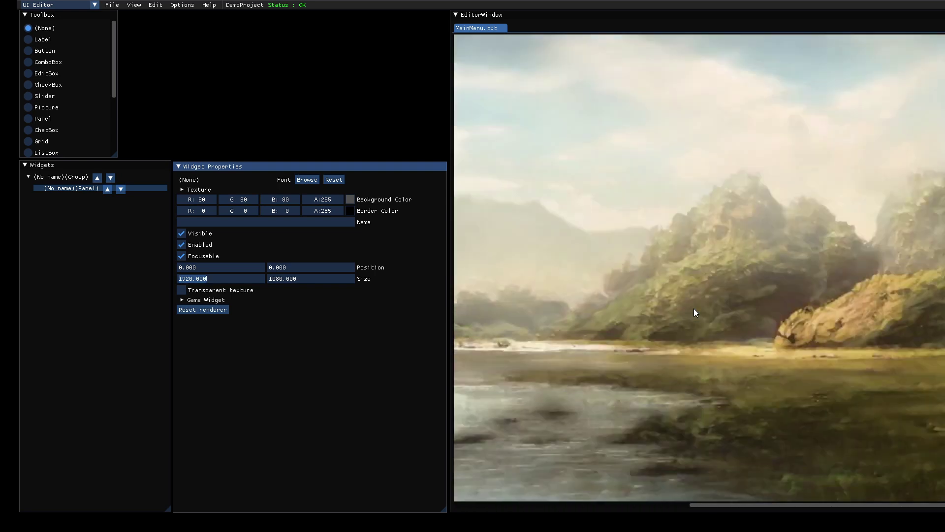
Place a Label widget inside the root group at about position 816, 64 near the top of the background
shift+scroll(693, 309, left, 8)
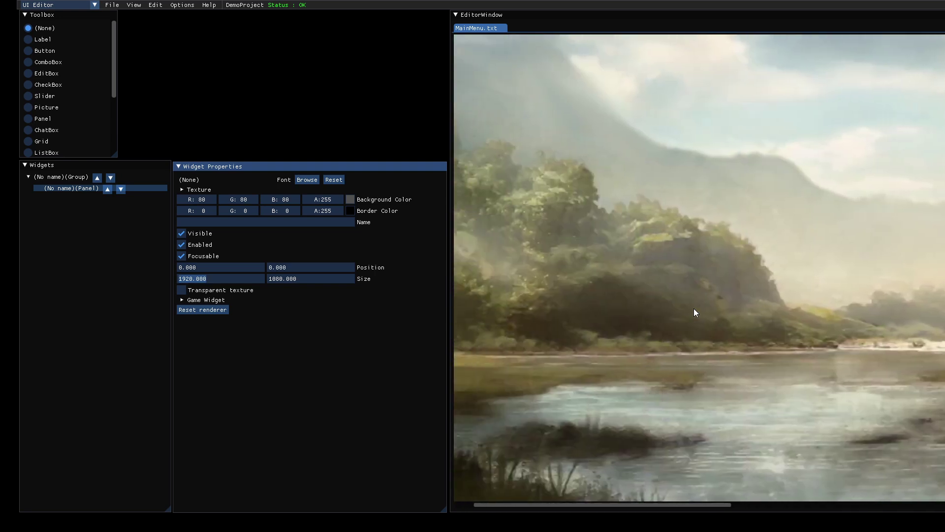
click(50, 178)
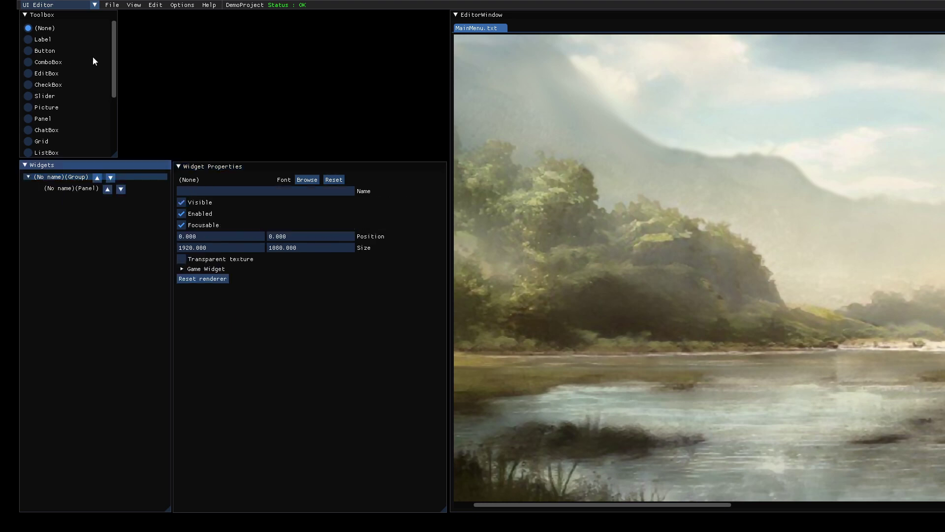
scroll(96, 68, down, 2)
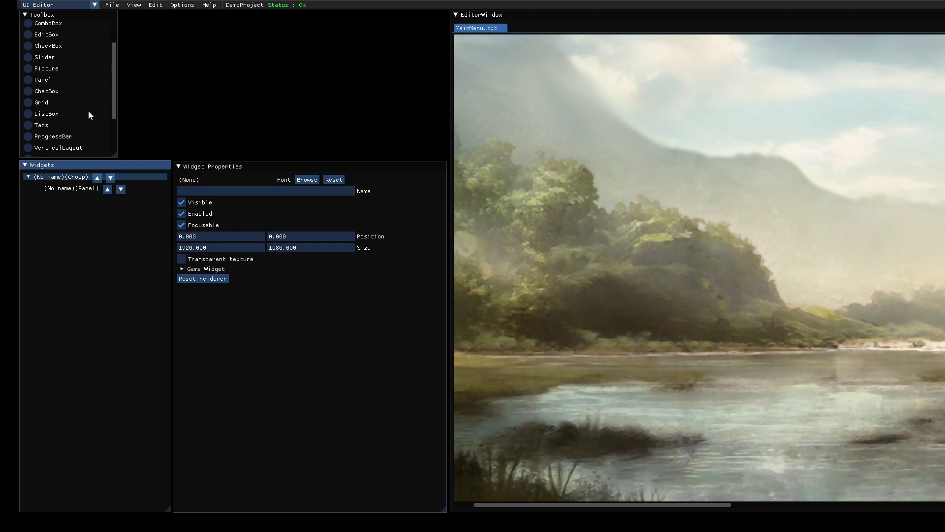
scroll(89, 66, down, 3)
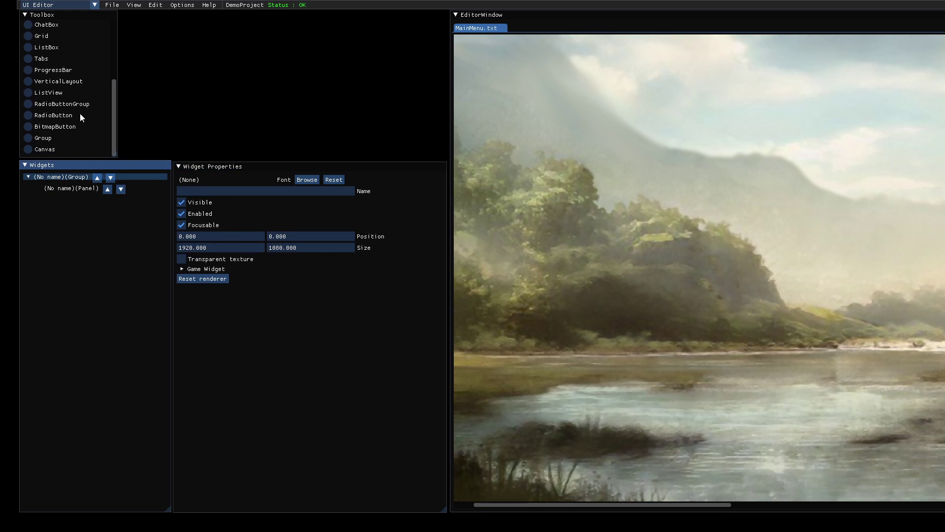
scroll(81, 114, up, 5)
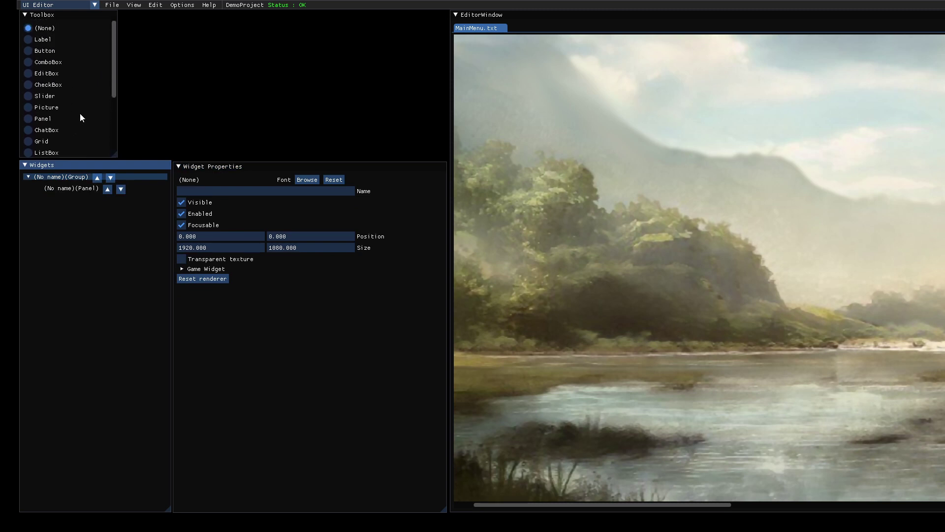
click(33, 42)
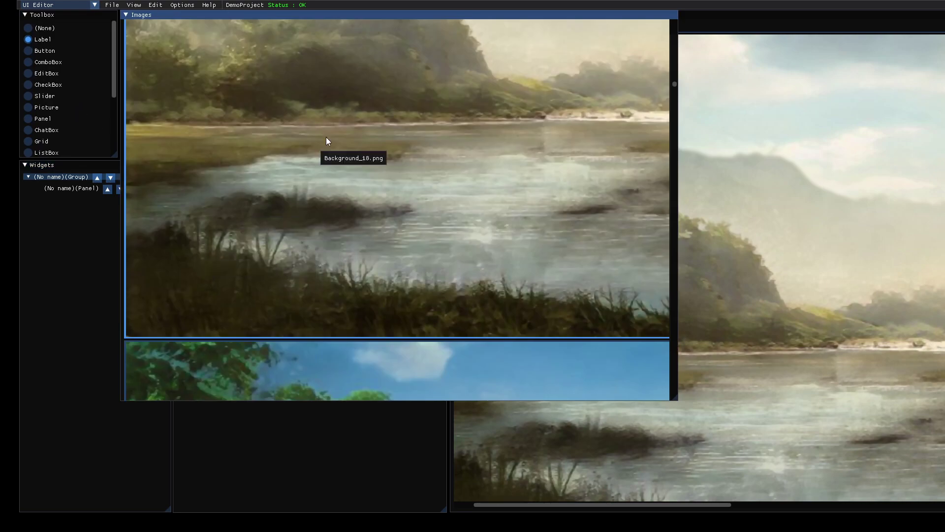
scroll(305, 185, up, 10)
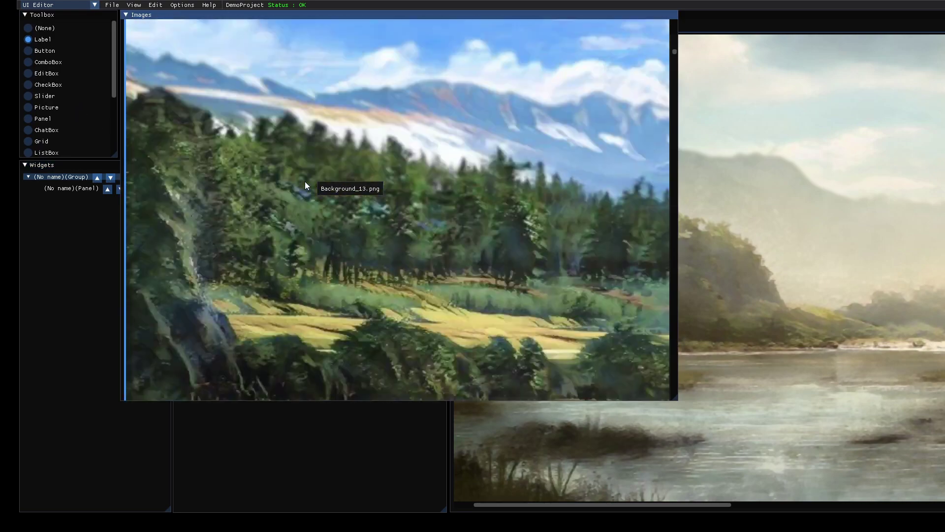
scroll(306, 186, up, 10)
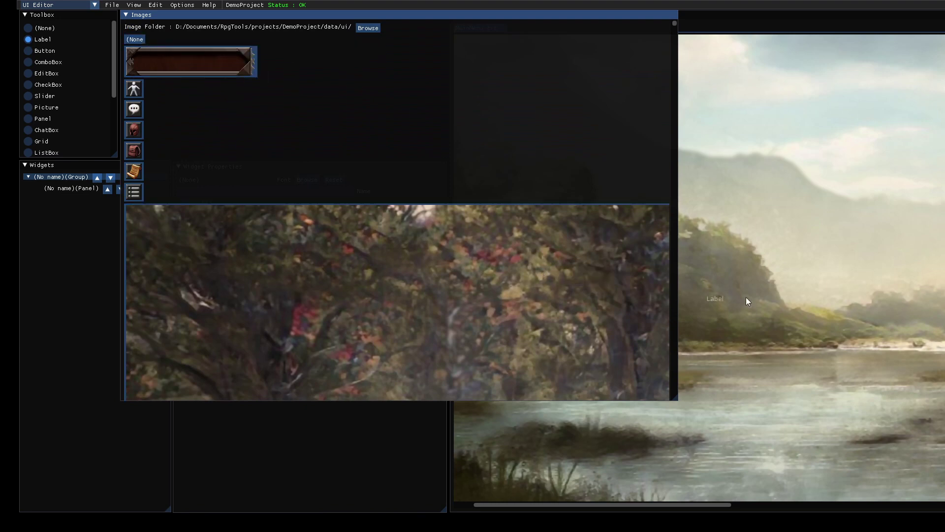
click(822, 68)
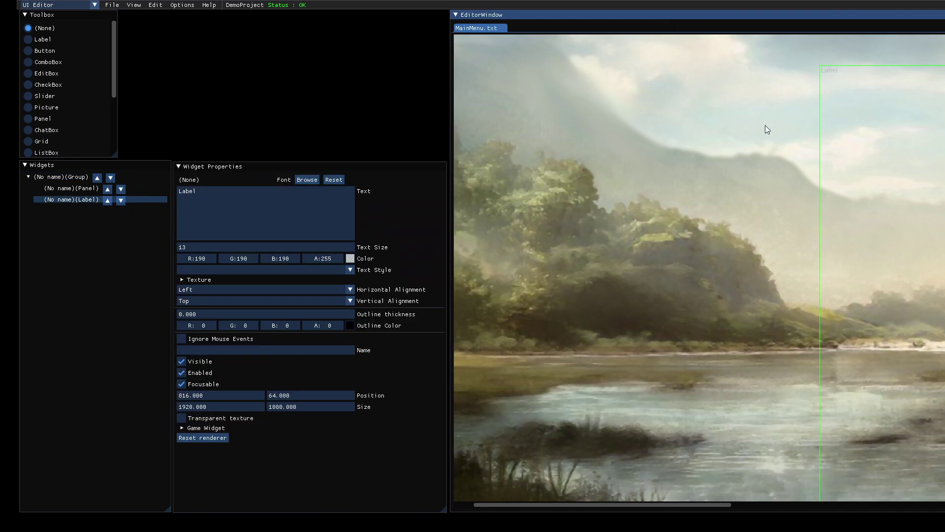
Set the new label's text to "Main Menu"
scroll(733, 247, right, 5)
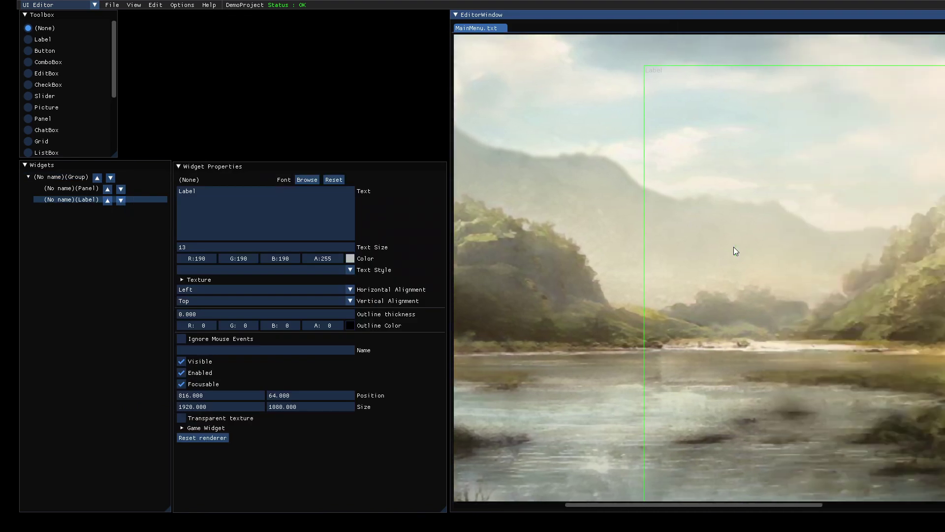
click(215, 204)
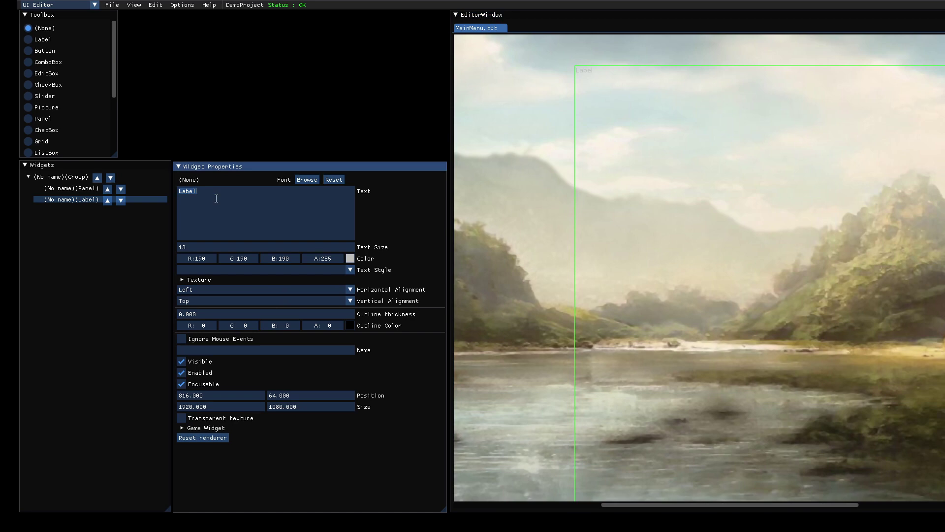
text(Main Menu)
Set the Main Menu label's text size to 36
click(212, 247)
key(BackSpace)
key(BackSpace)
text(24)
key(BackSpace)
key(BackSpace)
text(30)
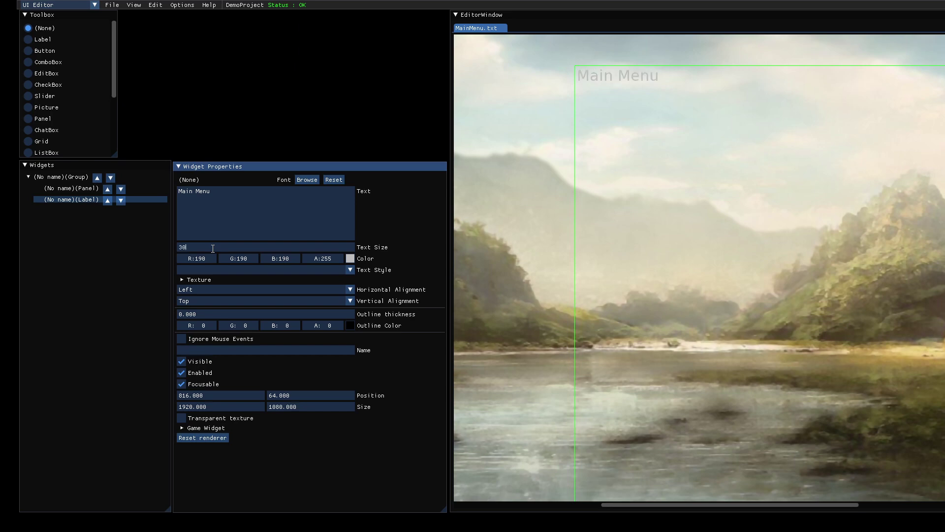
key(BackSpace)
text(6)
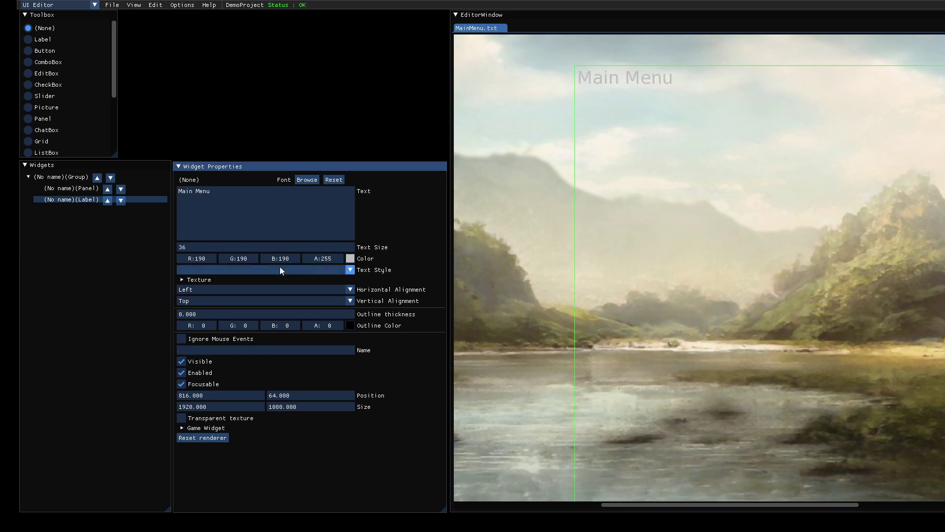
Give the Main Menu label a dark grey text color of about R 63, G 57, B 57 and make it bold
click(350, 259)
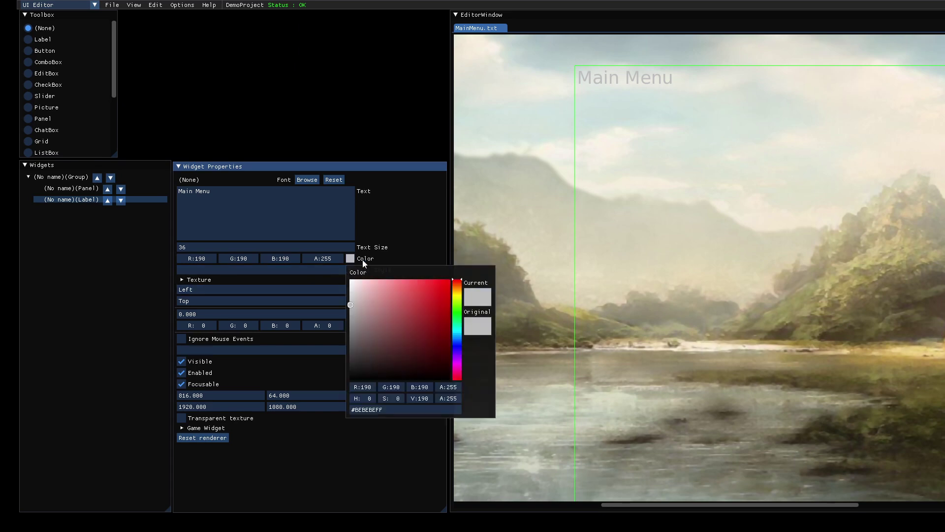
mouse_move(427, 325)
mouse_down()
mouse_move(353, 373)
mouse_move(360, 356)
mouse_up()
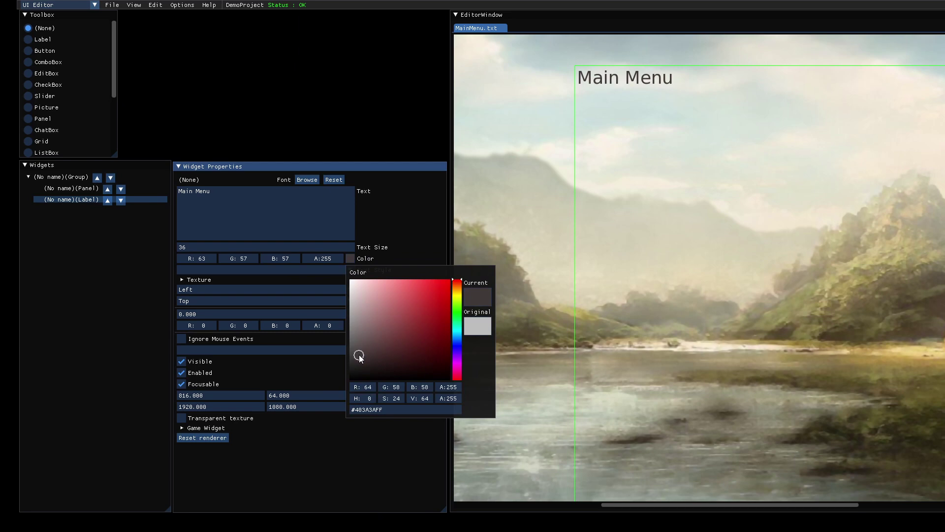
click(425, 176)
click(350, 269)
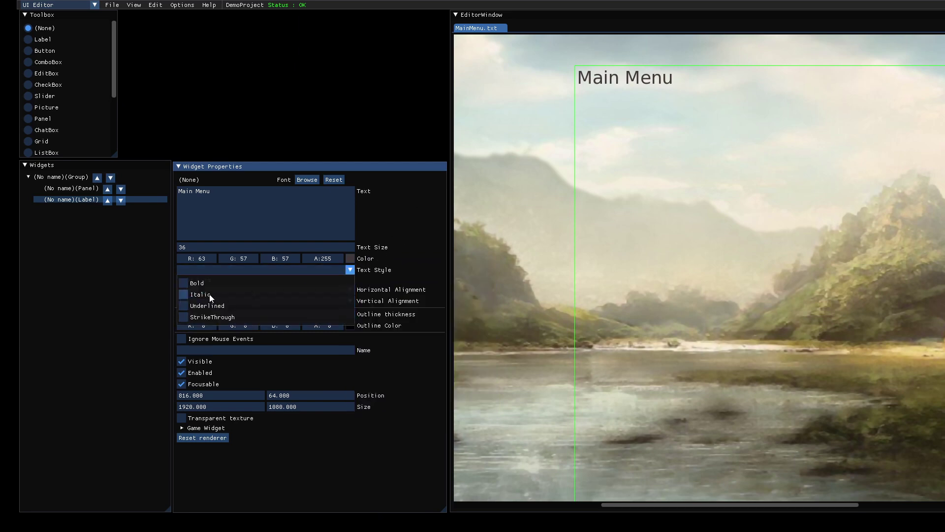
click(196, 288)
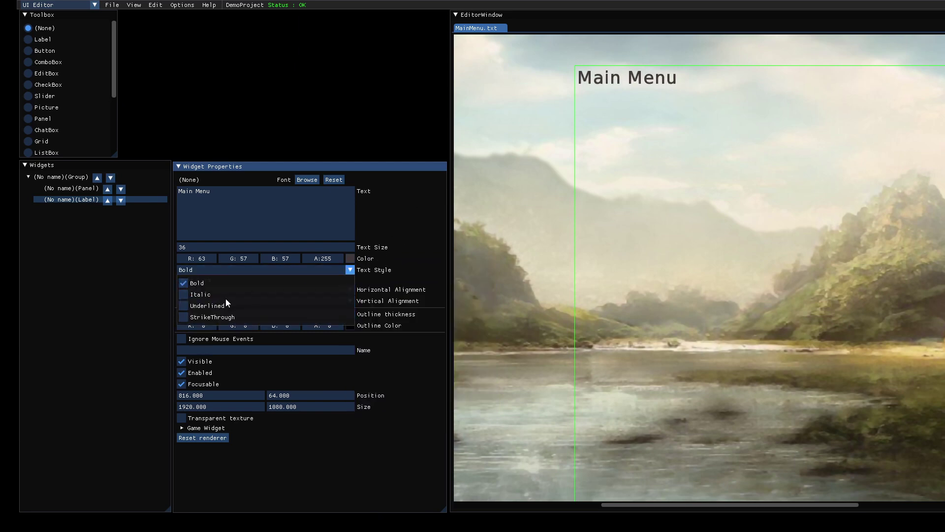
click(397, 243)
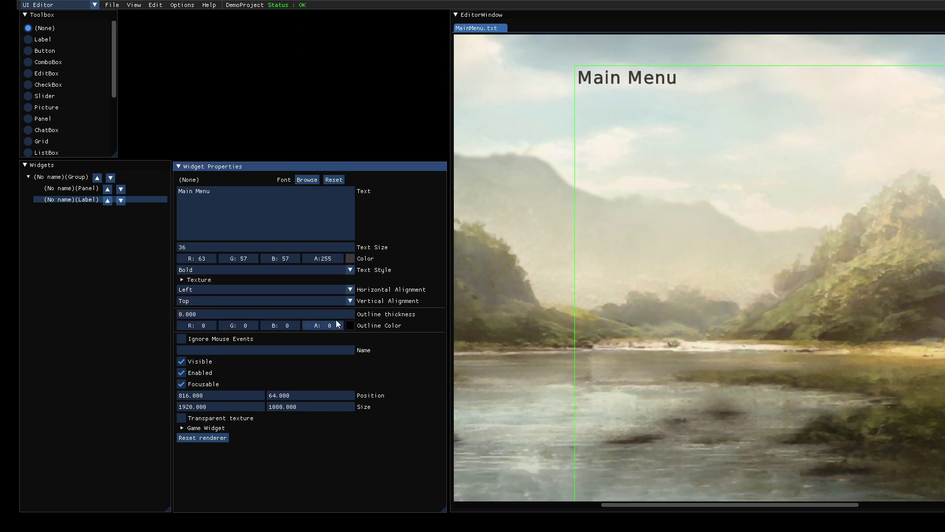
Give the Main Menu label an outline of thickness 2 in opaque bright green, about R 15, G 240, B 22, A 255
click(248, 313)
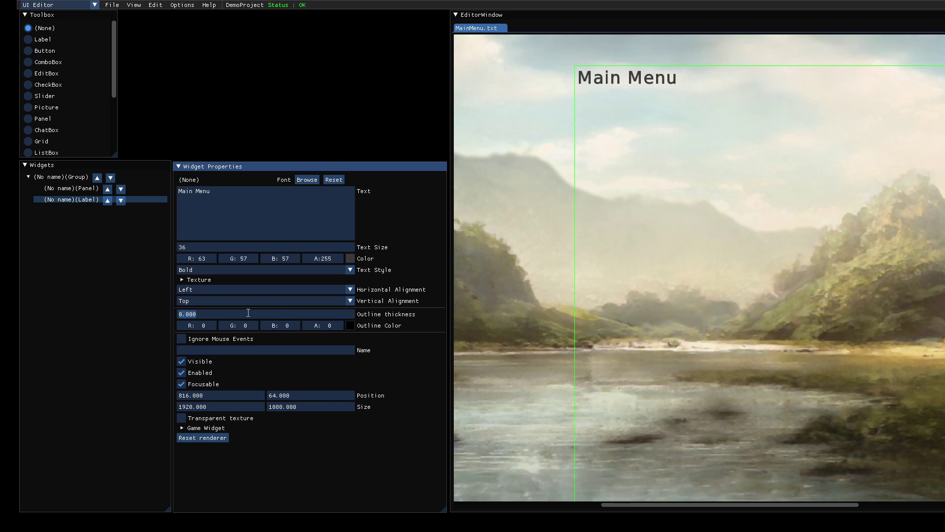
text(2)
key(Tab)
click(350, 325)
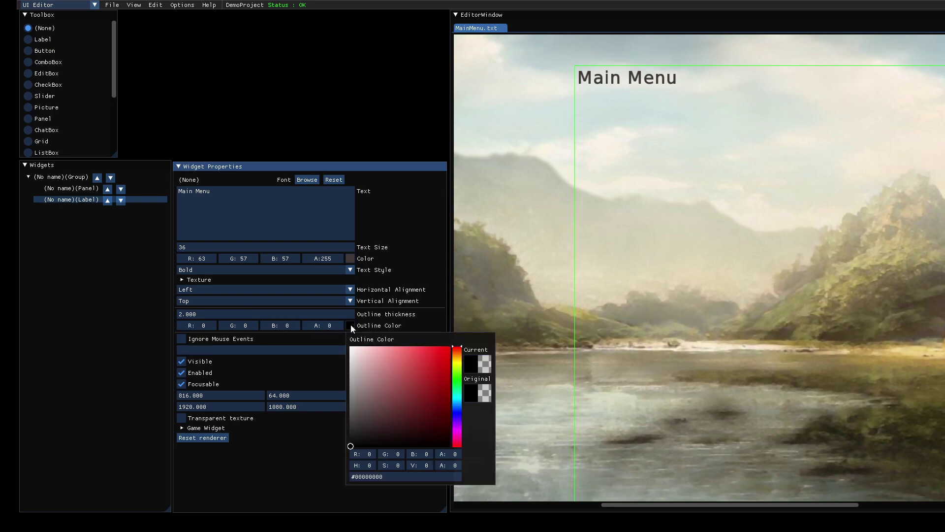
click(458, 380)
drag(417, 359, 445, 353)
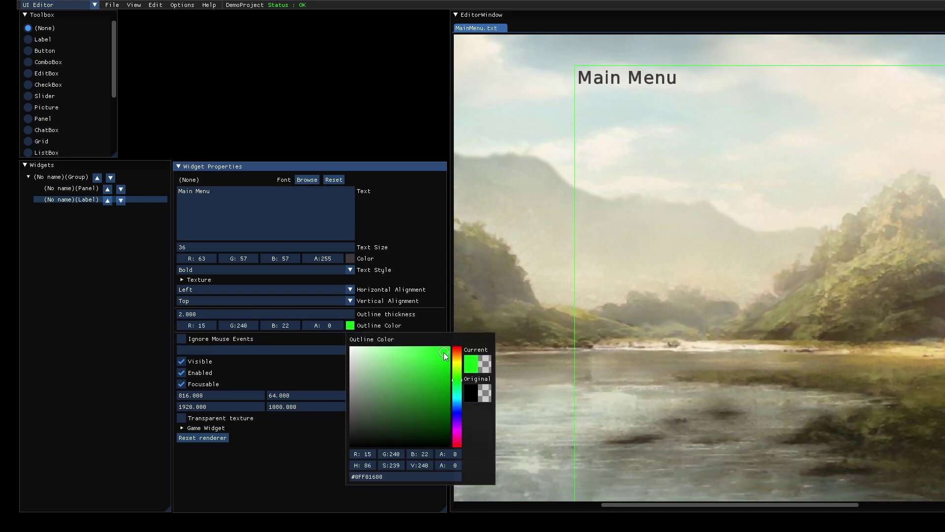
click(320, 324)
drag(320, 327, 452, 329)
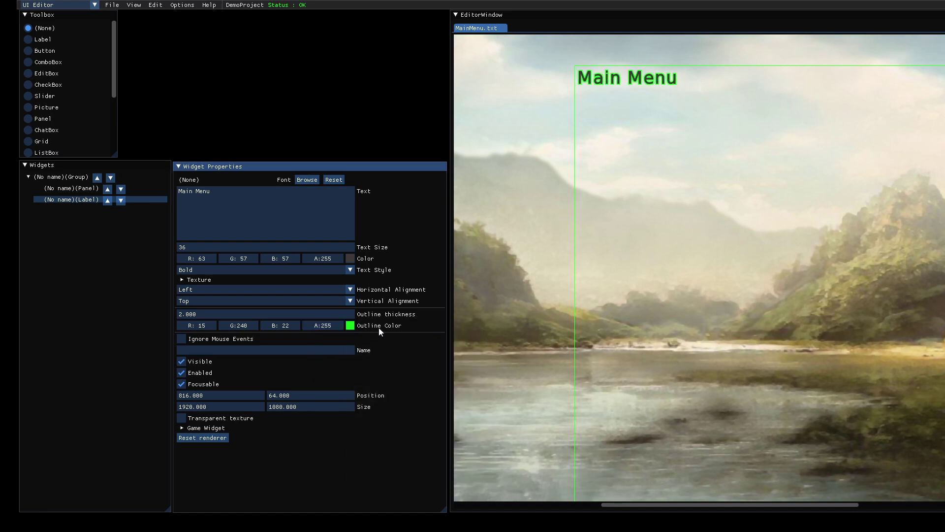
Tone the label's outline color down to a darker green of about R 52, G 168, B 54
click(350, 326)
mouse_move(429, 364)
mouse_down()
mouse_move(407, 382)
mouse_move(419, 380)
mouse_up()
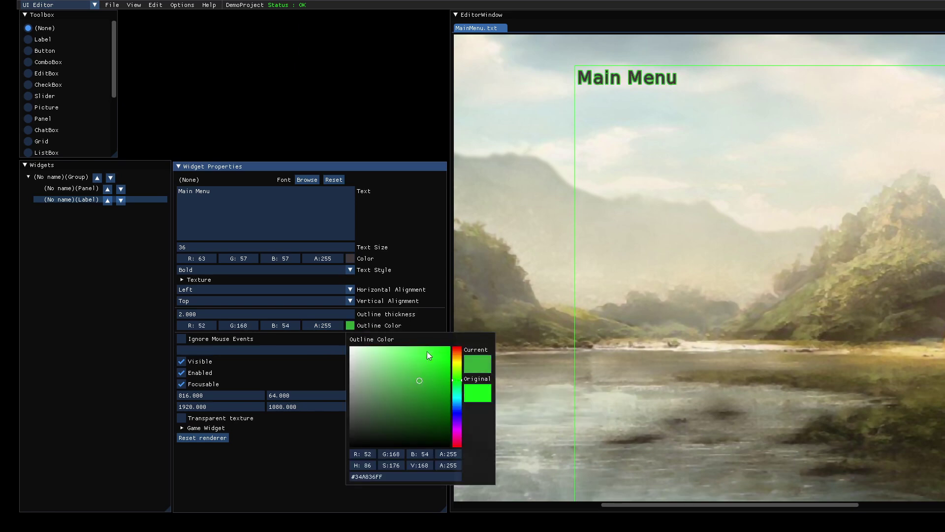
click(190, 245)
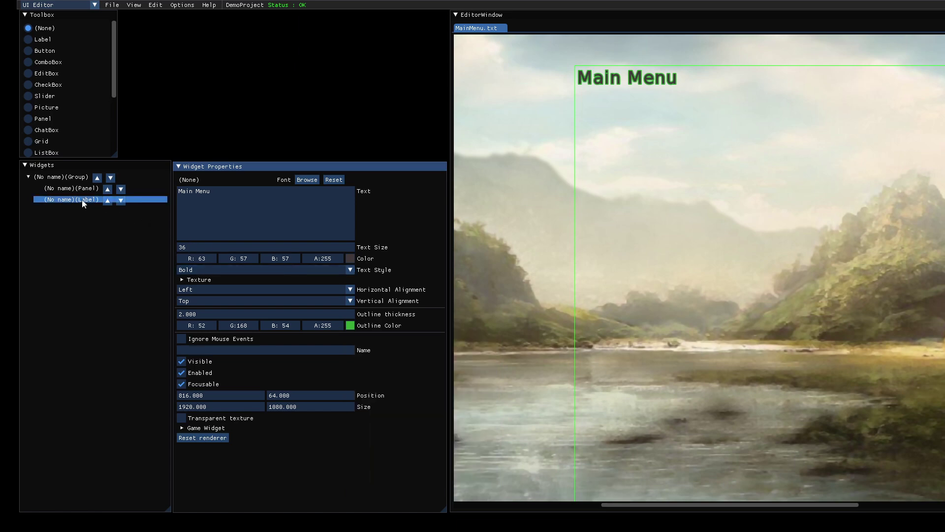
Center the Main Menu label widget along the X axis with Center X and check its placement in the layout
scroll(607, 202, left, 3)
scroll(607, 202, left, 5)
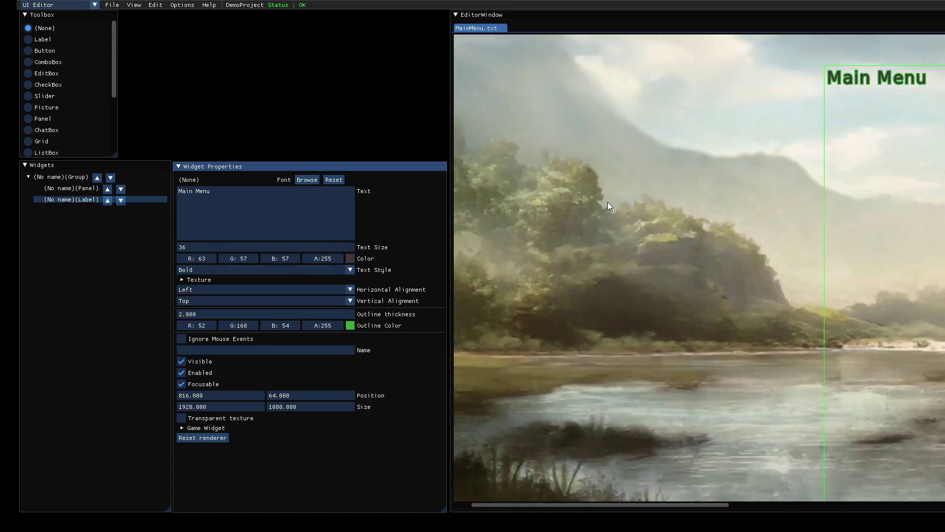
scroll(607, 202, right, 3)
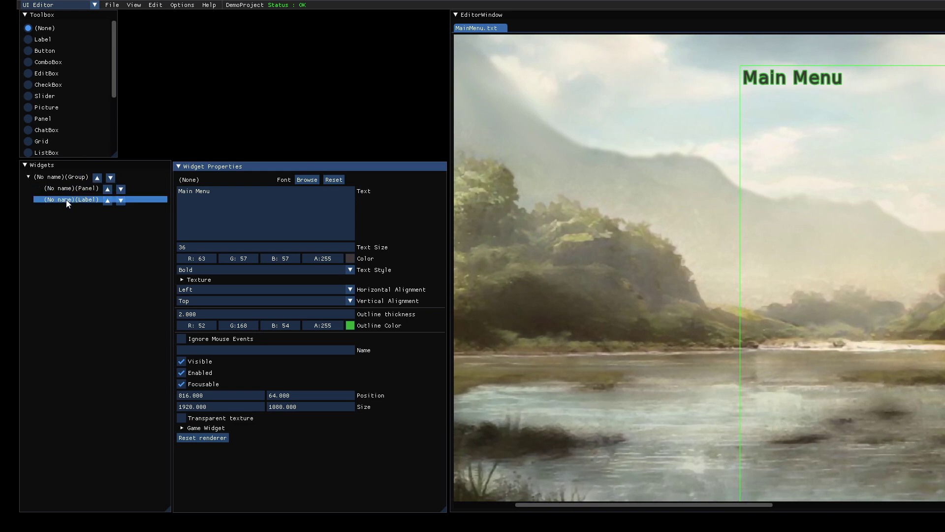
right_click(66, 199)
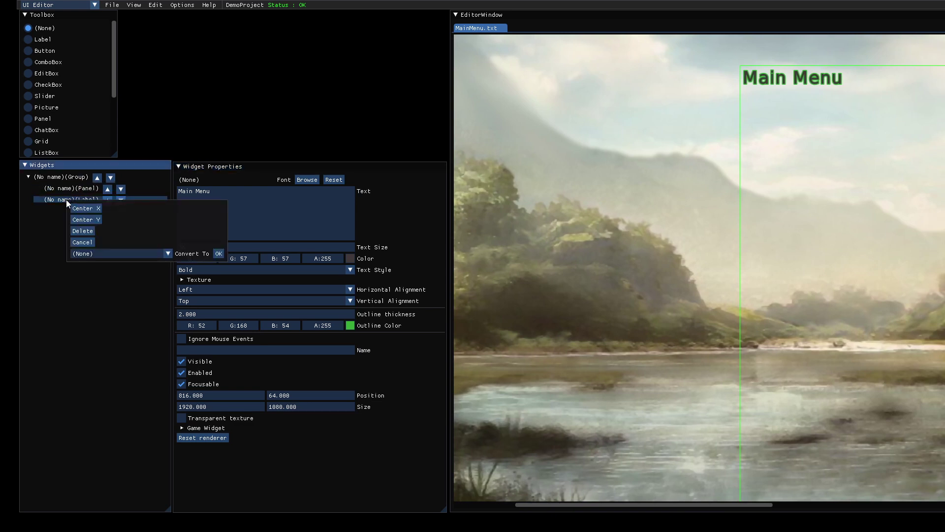
click(95, 208)
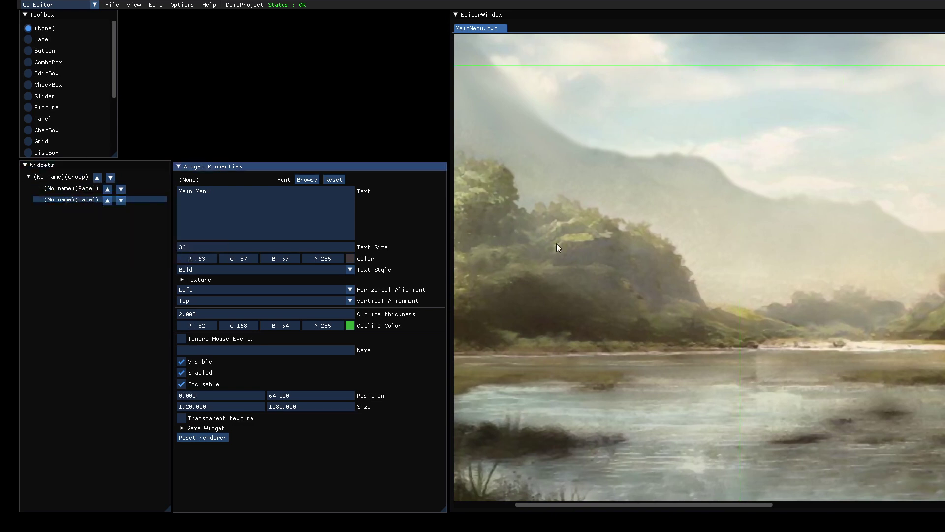
scroll(712, 238, left, 5)
scroll(712, 238, down, 2)
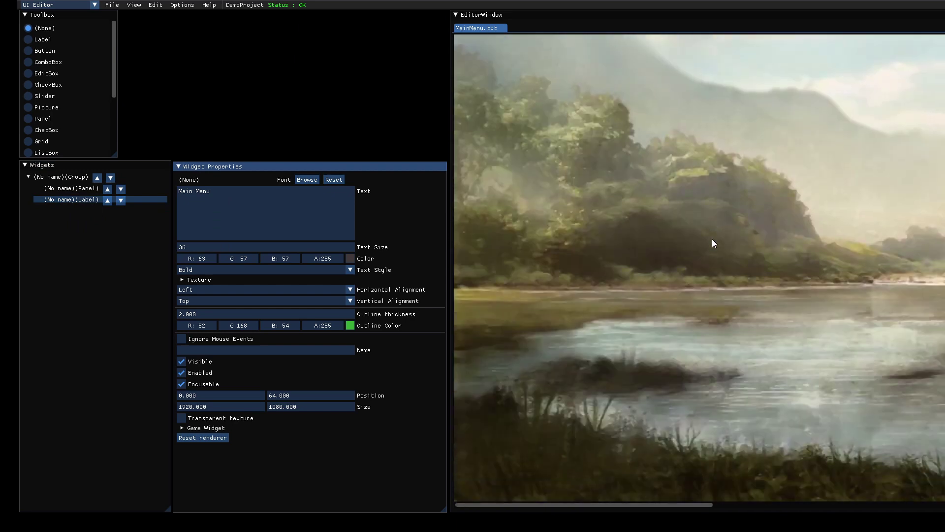
scroll(712, 239, up, 2)
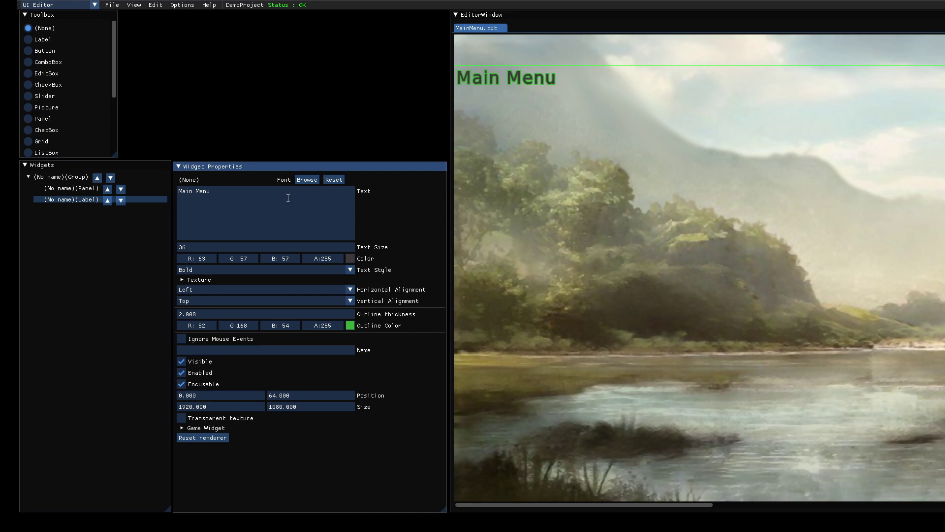
Set the Main Menu label's horizontal text alignment to Center
click(213, 288)
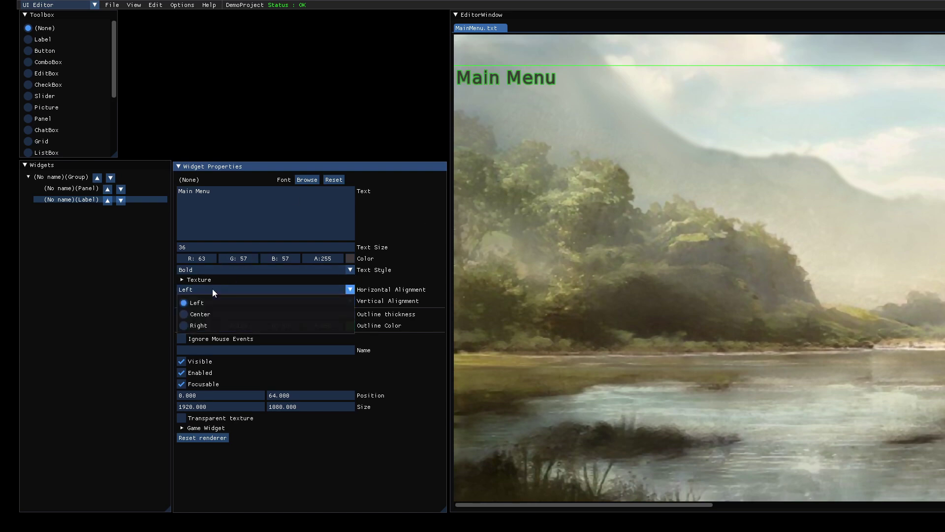
click(200, 315)
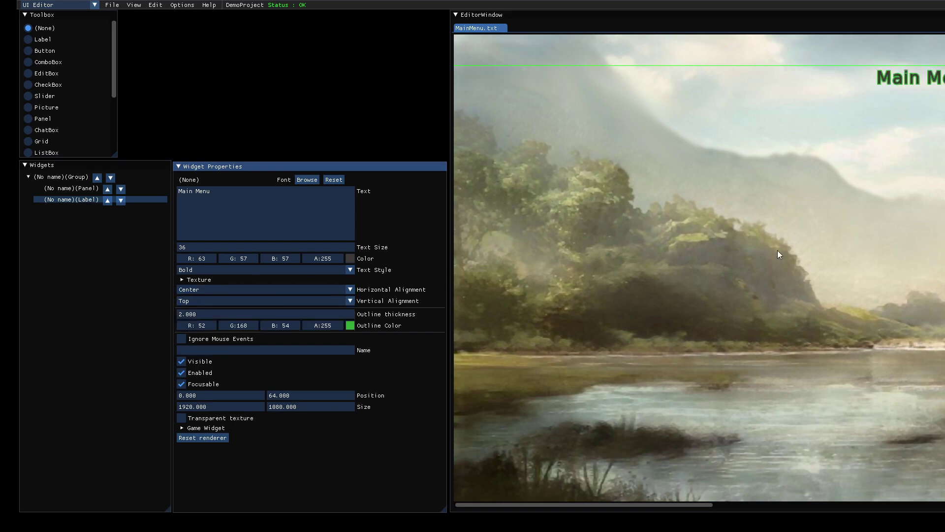
scroll(777, 254, right, 5)
scroll(779, 254, left, 2)
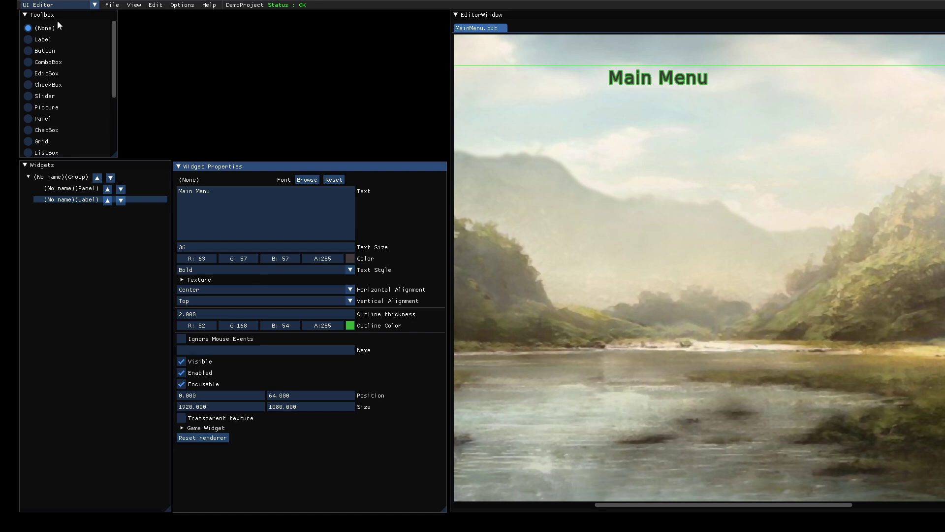
Place a Button widget without a custom image below the Main Menu label, at about position 1072, 176
click(28, 54)
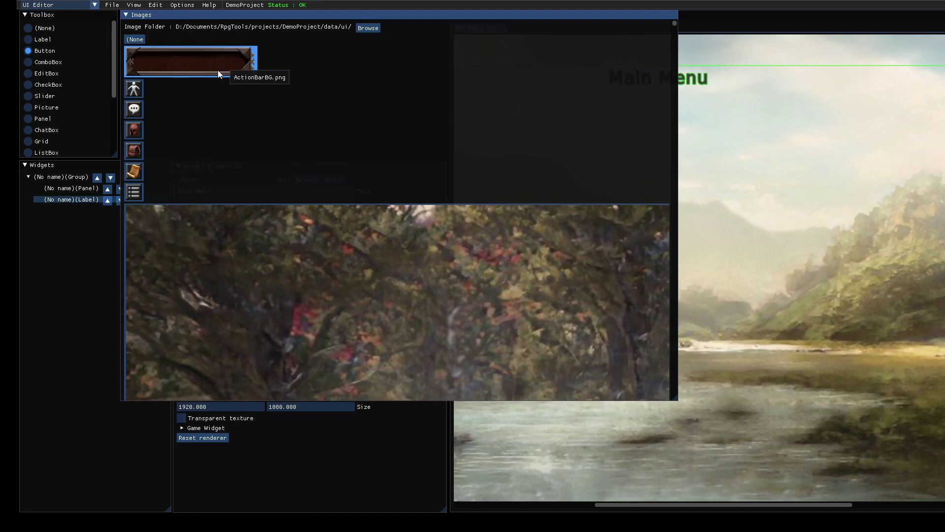
scroll(211, 122, down, 10)
scroll(210, 125, up, 10)
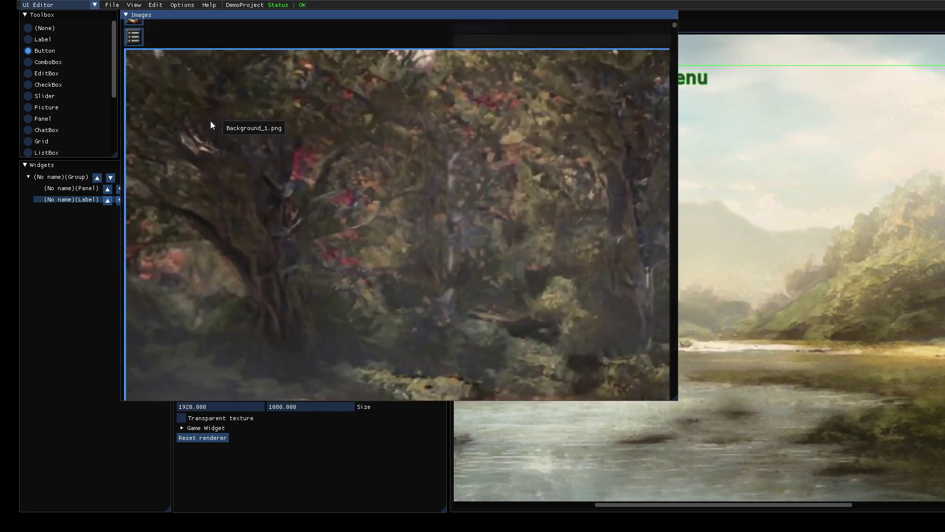
scroll(211, 125, down, 2)
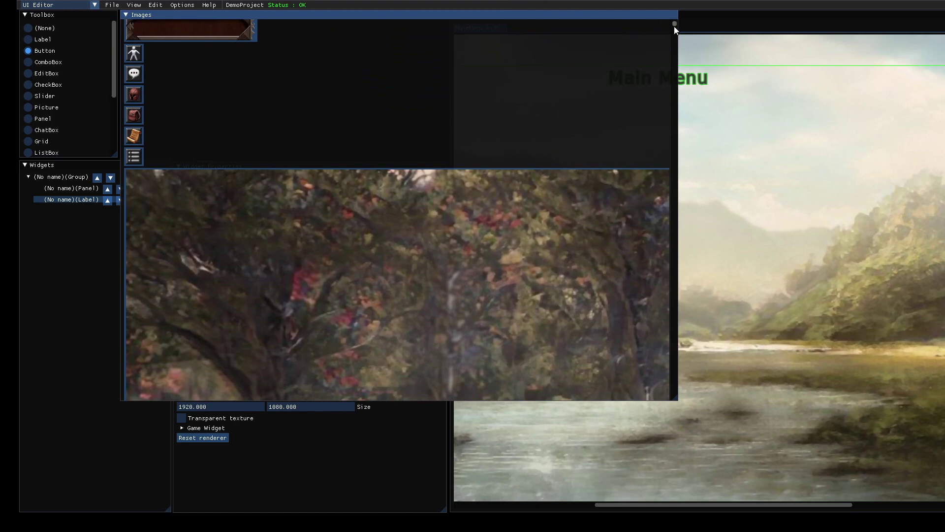
drag(674, 26, 672, 4)
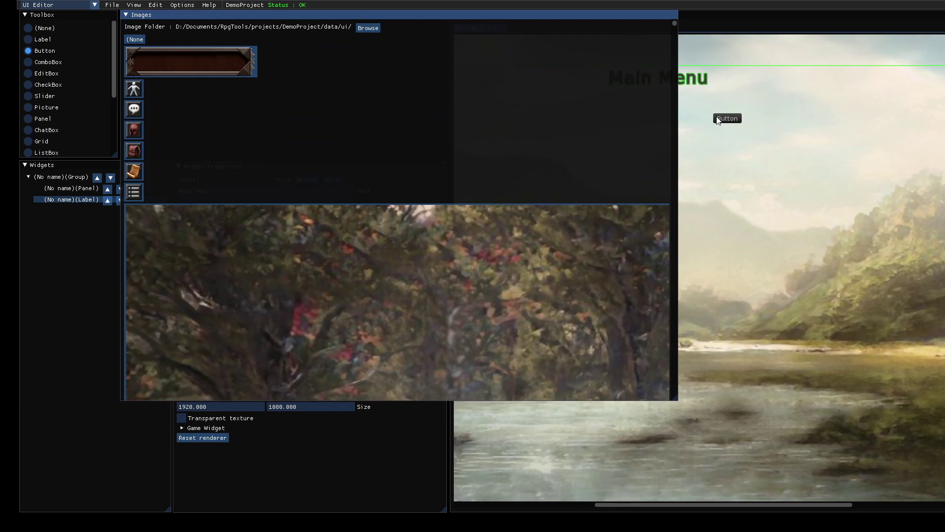
click(717, 129)
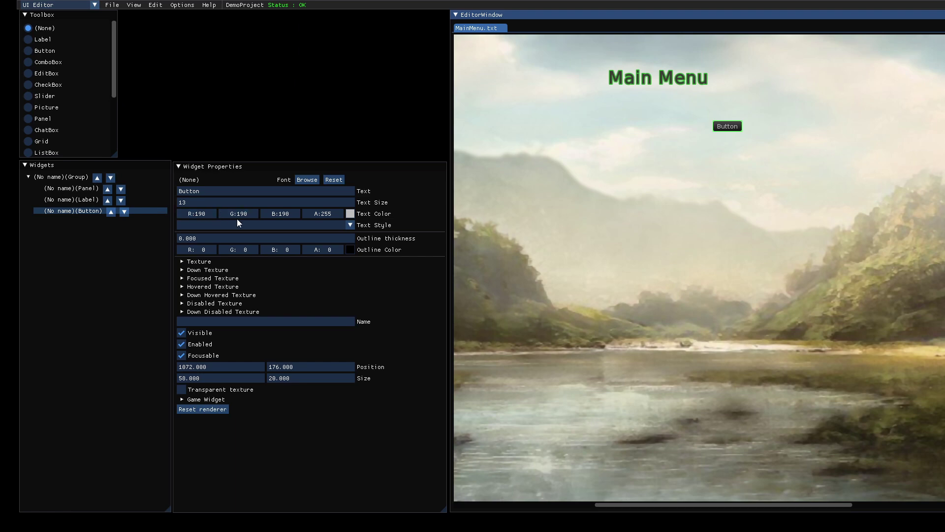
Change the new button's text to "New Game"
click(213, 193)
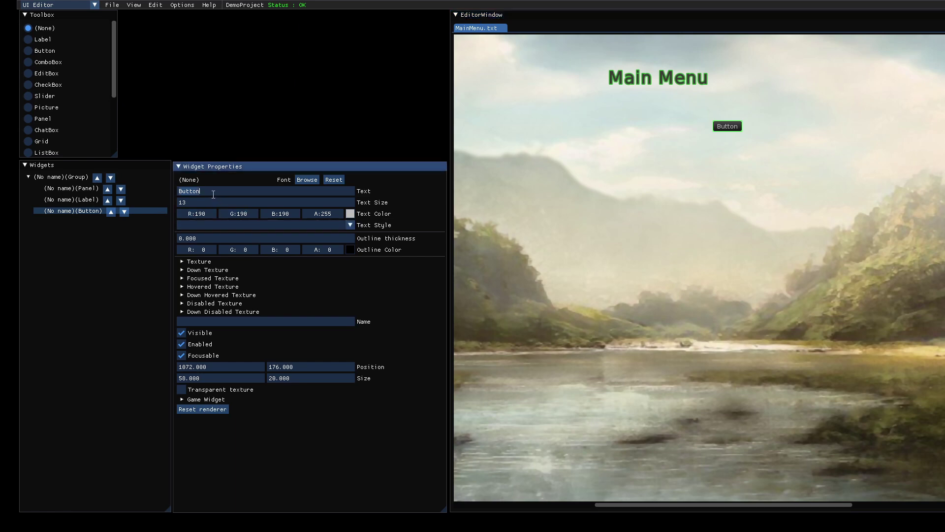
key(BackSpace)
key(BackSpace)
key(BackSpace)
key(BackSpace)
key(BackSpace)
key(BackSpace)
text(New Game)
Enlarge the New Game button by setting its text size to 28
click(217, 204)
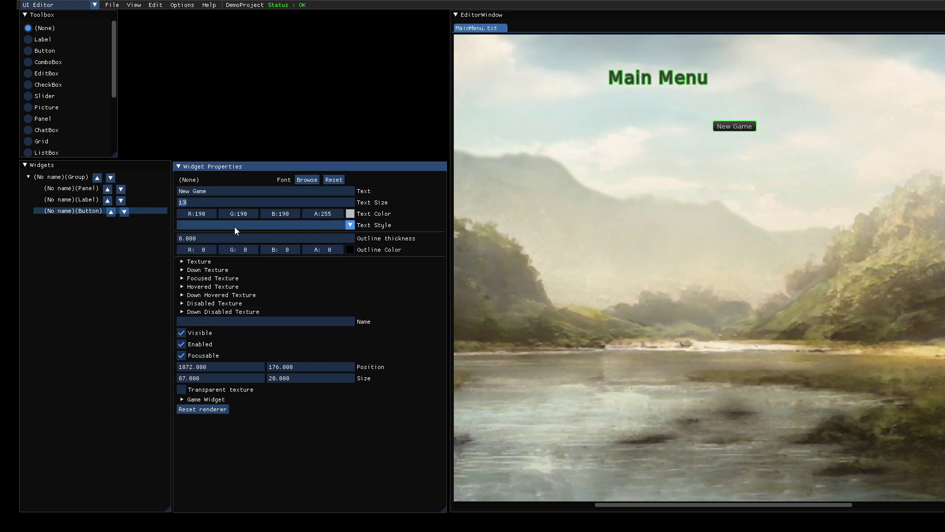
key(BackSpace)
text(6)
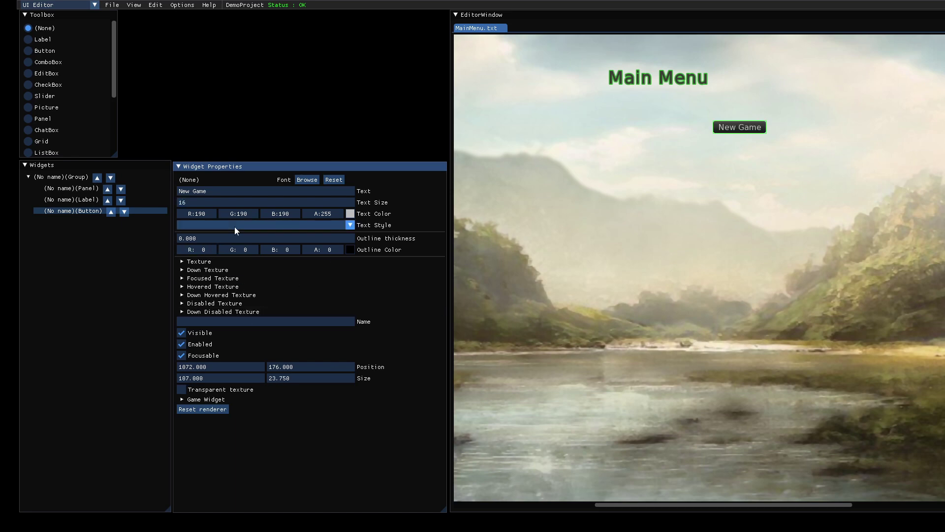
key(BackSpace)
key(BackSpace)
text(20)
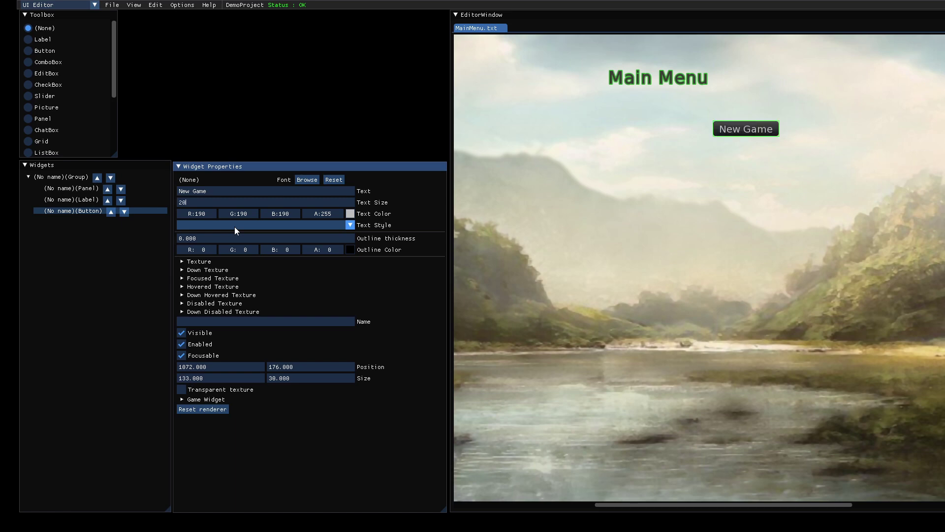
key(BackSpace)
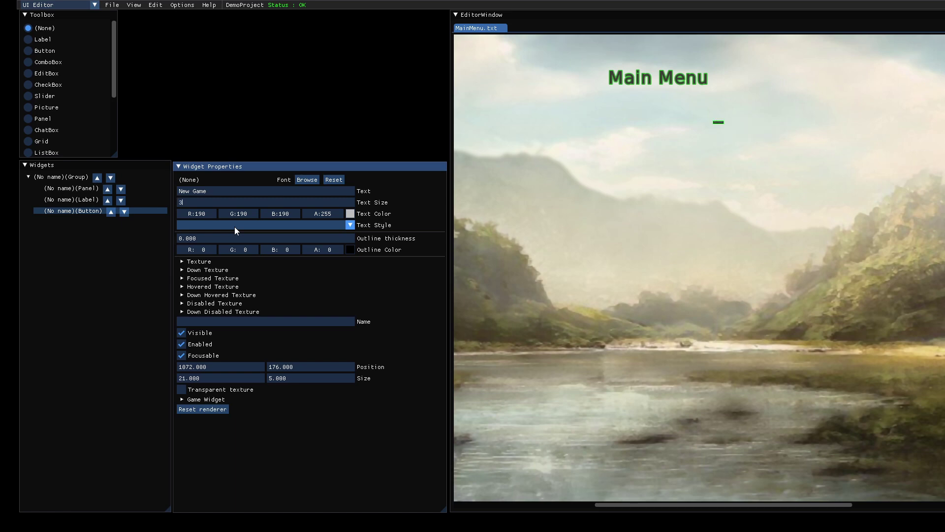
key(BackSpace)
text(24)
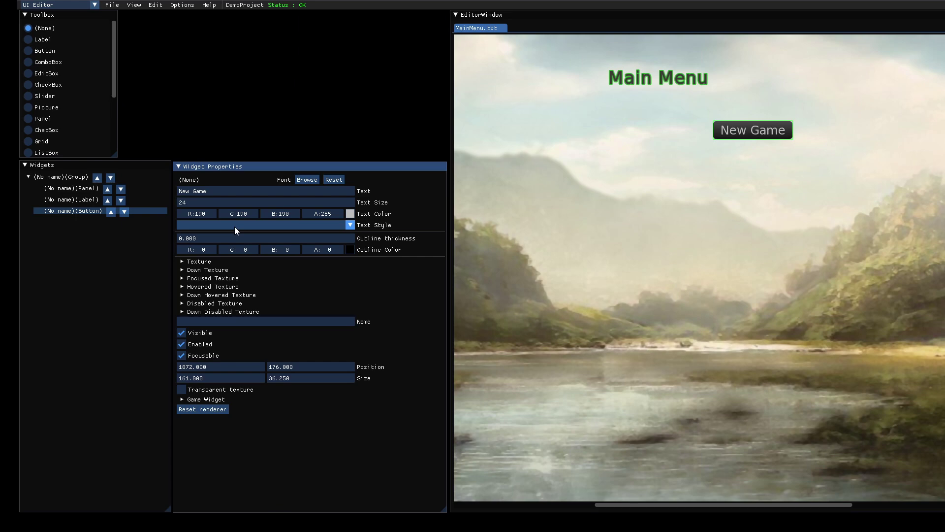
key(BackSpace)
text(8)
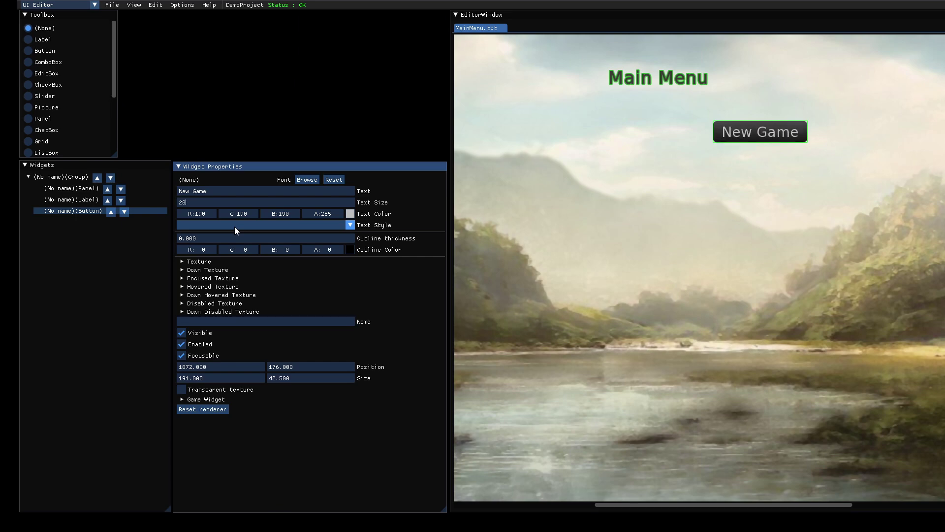
Center the New Game button widget along the X axis with Center X and check its placement beneath the title
right_click(75, 211)
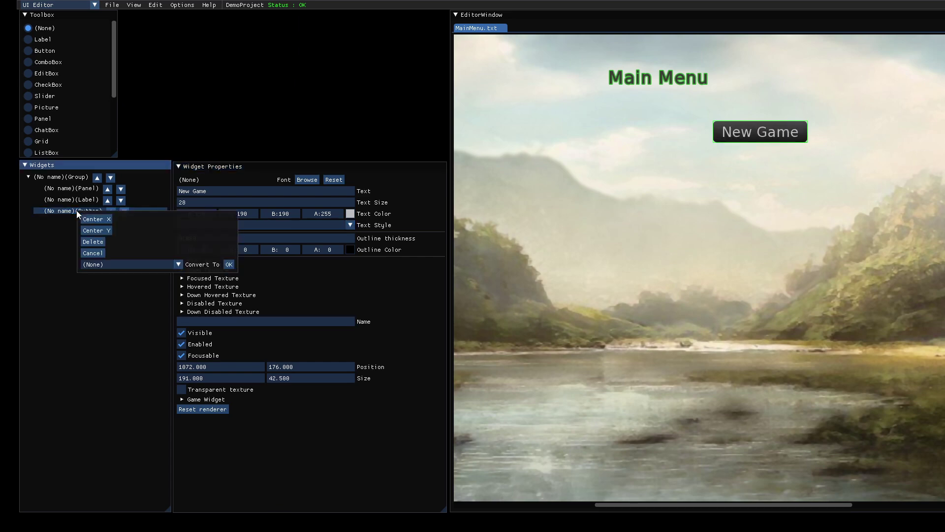
click(89, 218)
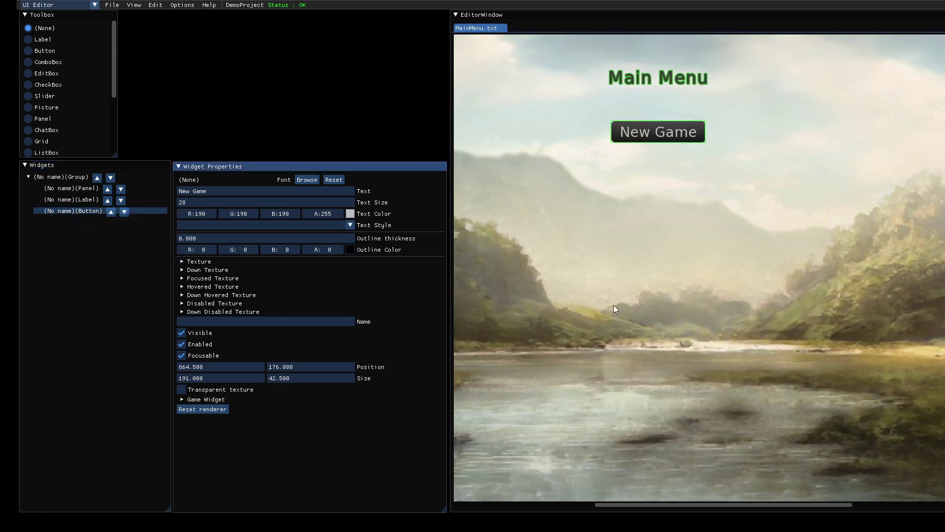
scroll(613, 309, right, 5)
scroll(614, 309, left, 6)
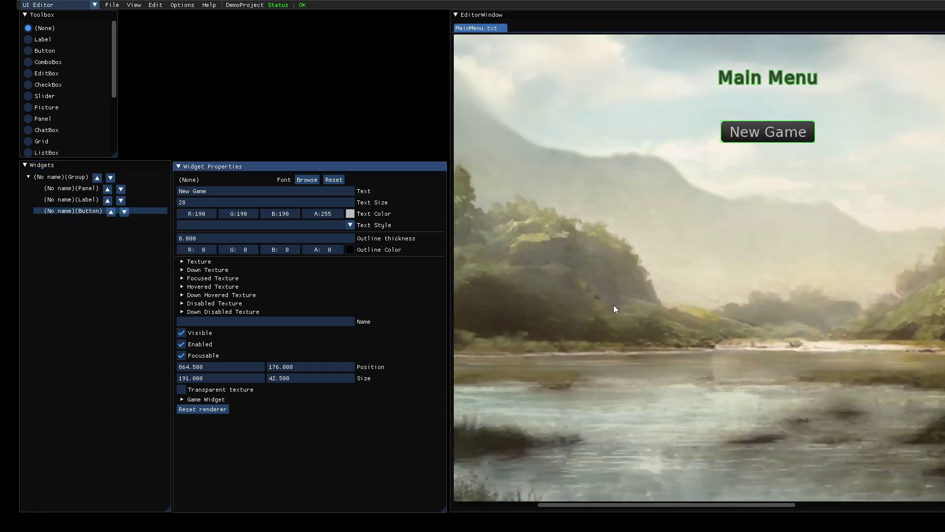
scroll(613, 308, right, 3)
scroll(613, 309, left, 6)
scroll(614, 305, right, 2)
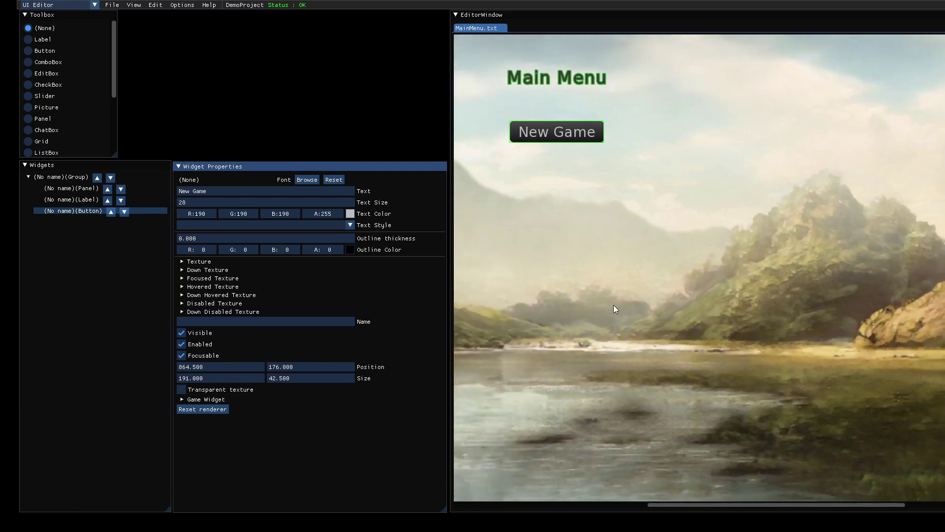
scroll(613, 305, left, 1)
Make the New Game button a Button game widget with the action Set UserInterface State and the state LoadGame
click(180, 400)
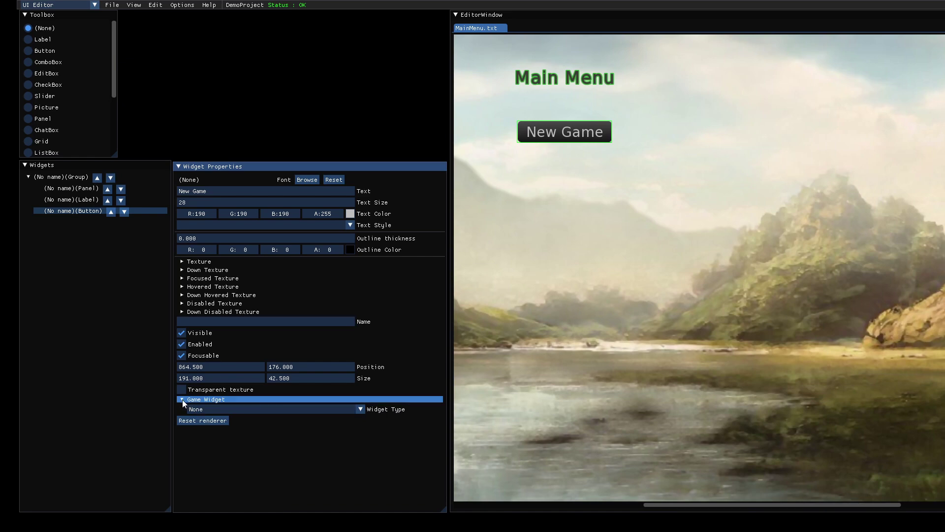
click(232, 410)
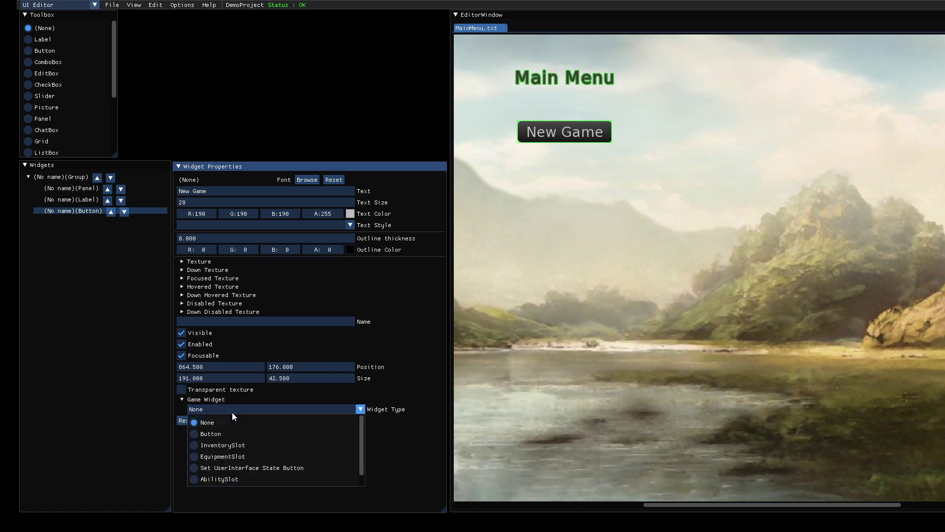
click(211, 435)
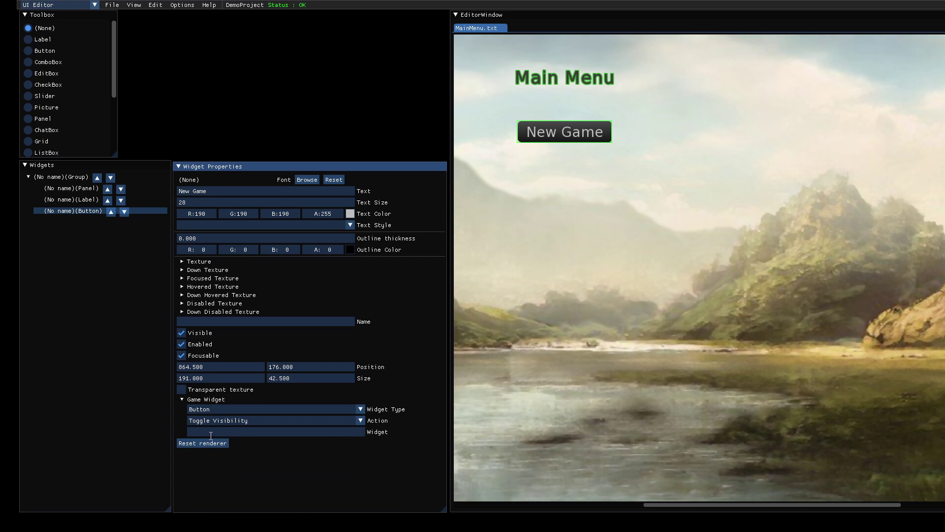
click(269, 422)
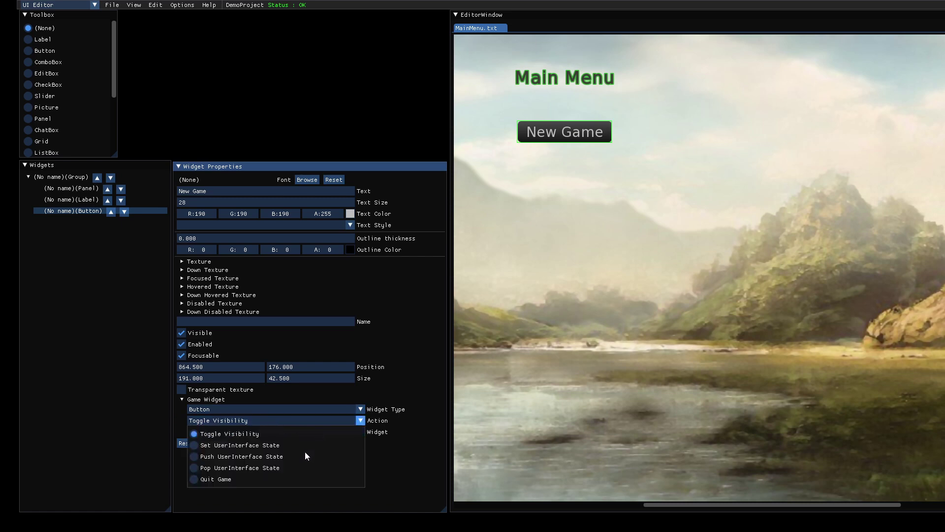
click(201, 445)
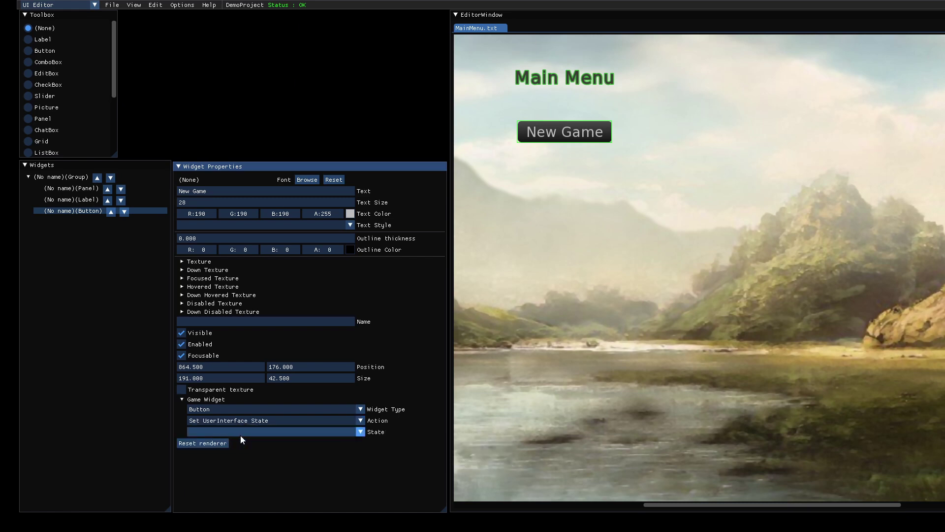
click(262, 433)
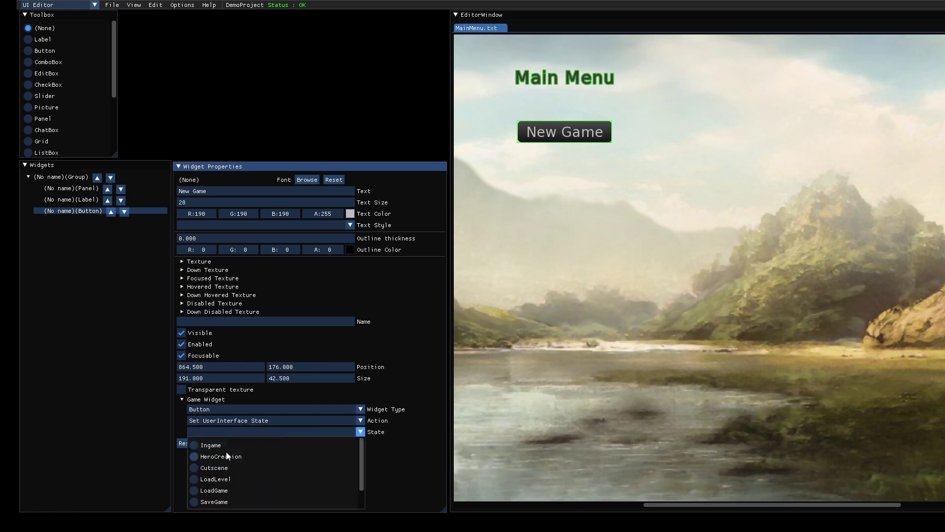
click(214, 491)
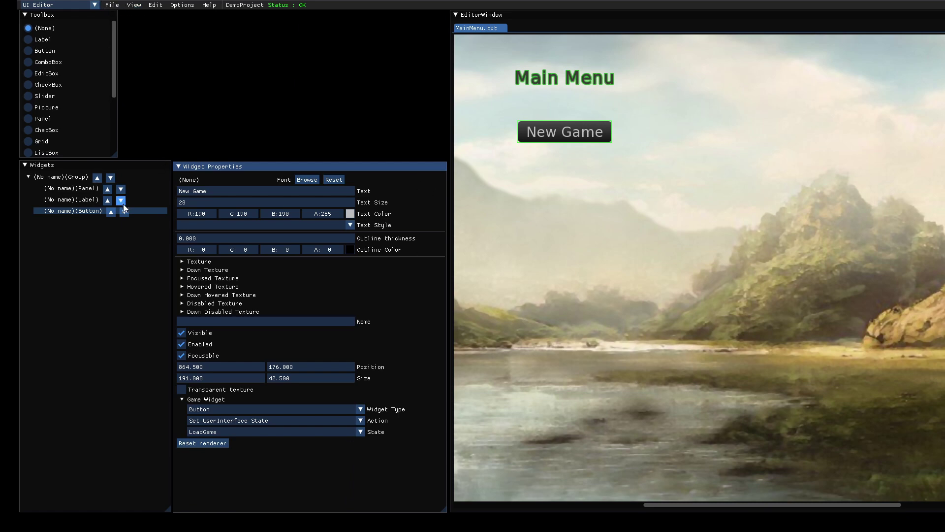
Save the MainMenu.txt interface layout
scroll(861, 348, left, 5)
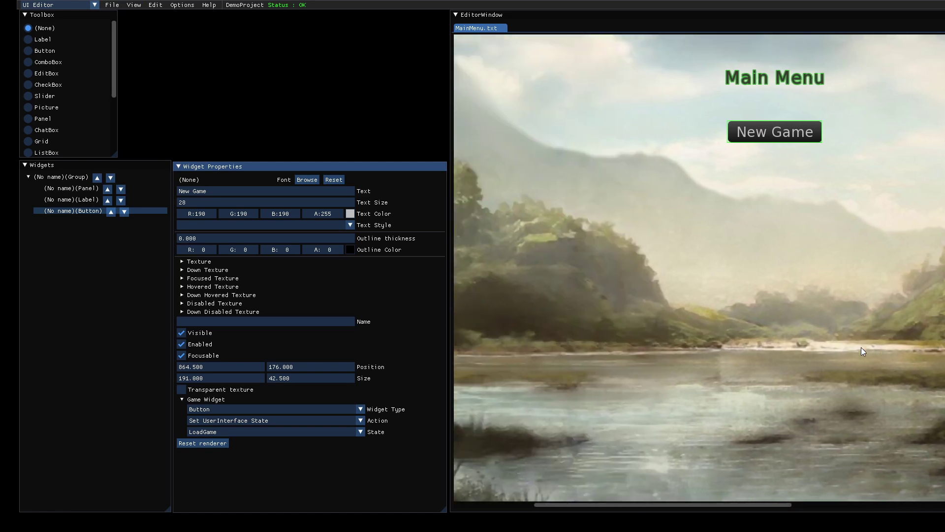
click(112, 5)
click(126, 54)
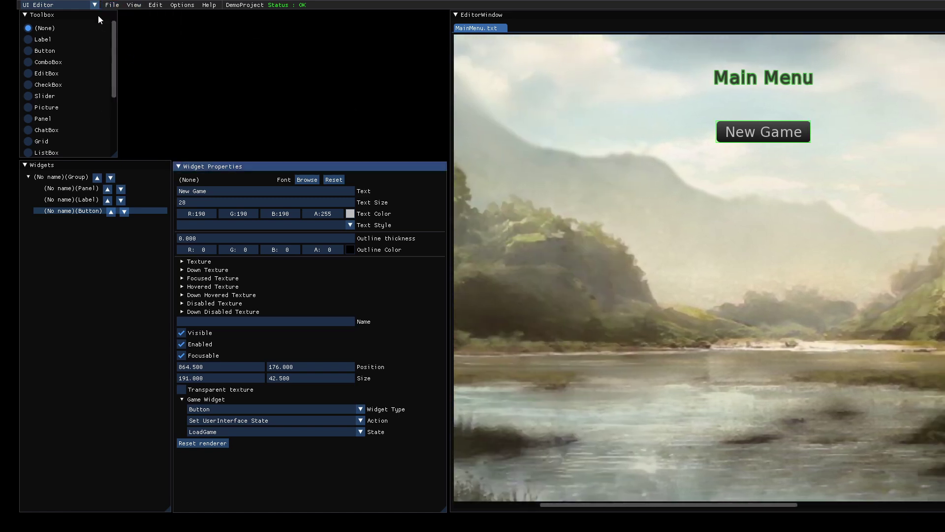
Create a new level of 64 by 64 tiles in the Level Editor and close the Test_TwoCutscenes.json level
click(78, 5)
click(55, 29)
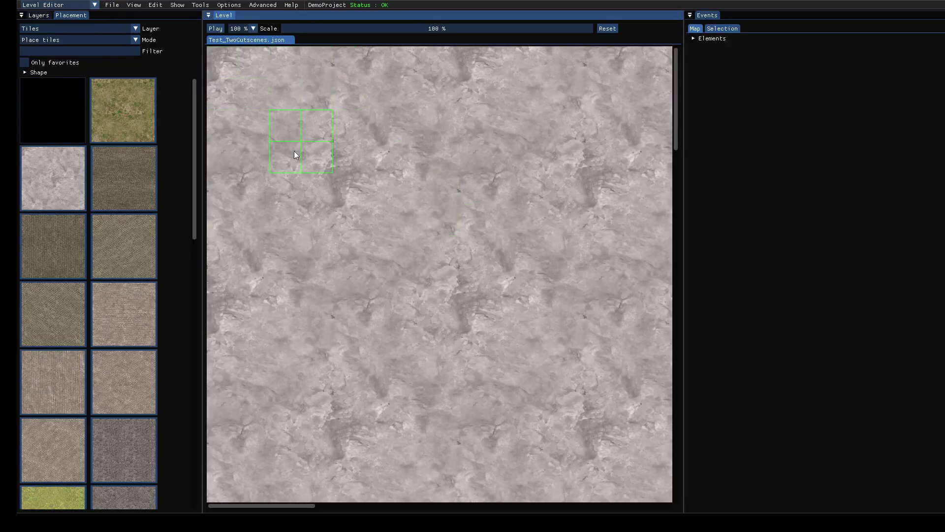
click(109, 6)
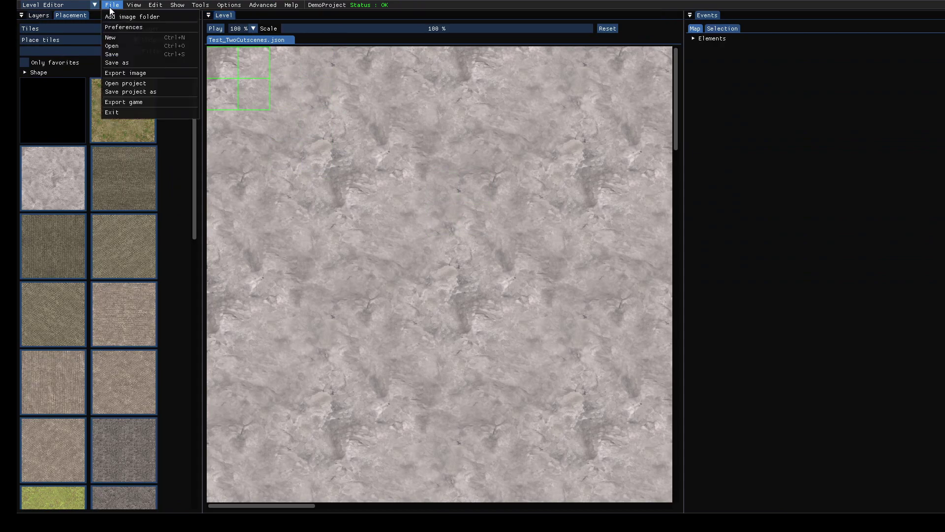
click(122, 38)
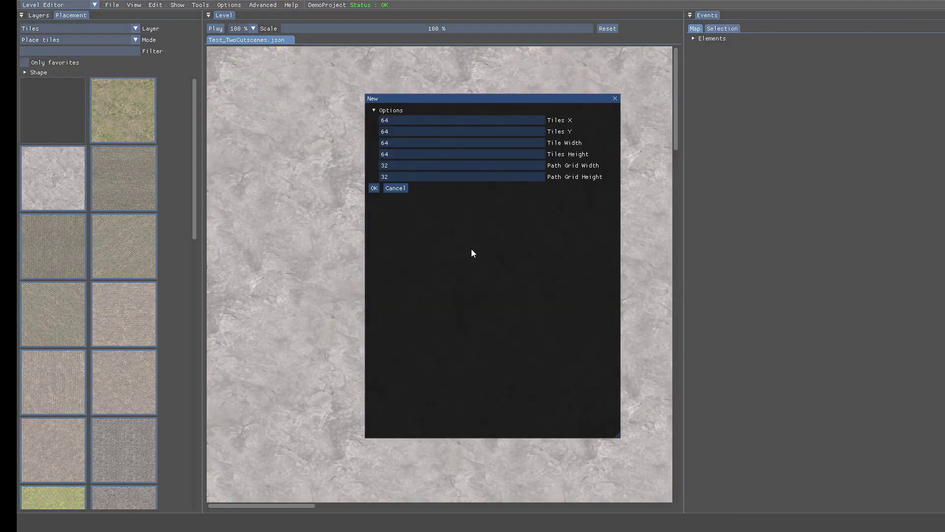
click(374, 189)
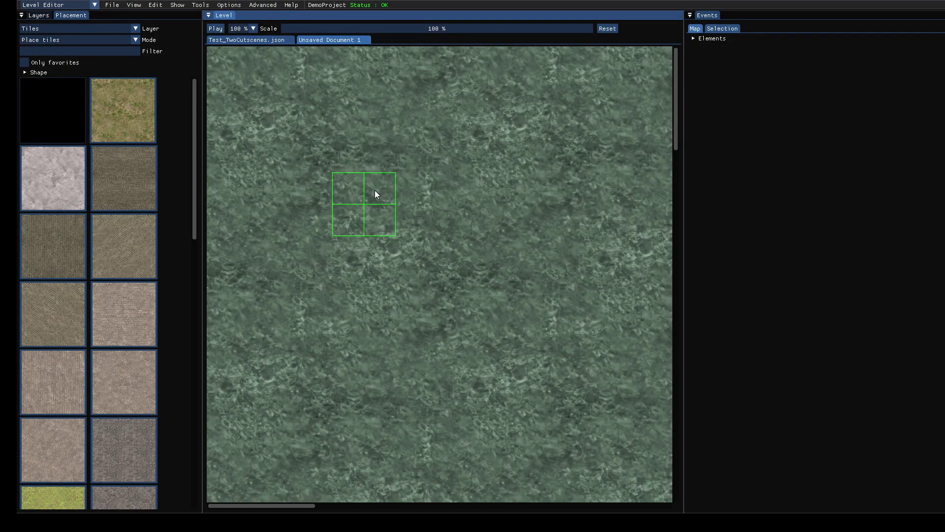
click(290, 40)
click(539, 318)
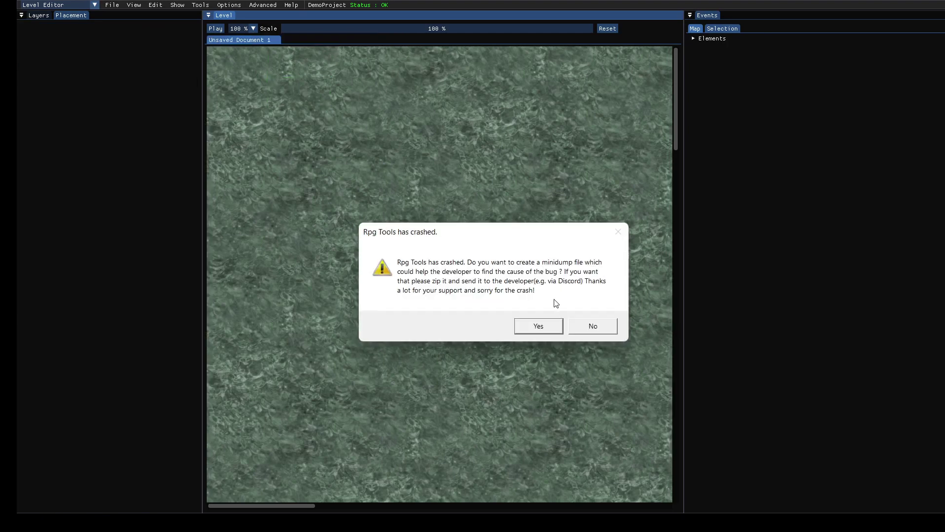
Create a minidump file for the crash and select the newest Rpg Tools memory dump, widening the Name column to show full file names
click(536, 332)
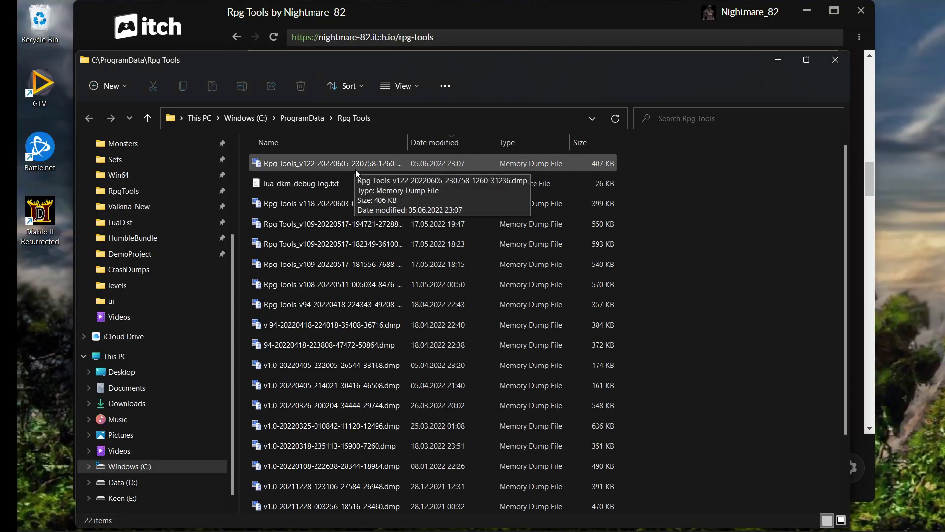
click(315, 164)
drag(410, 143, 501, 148)
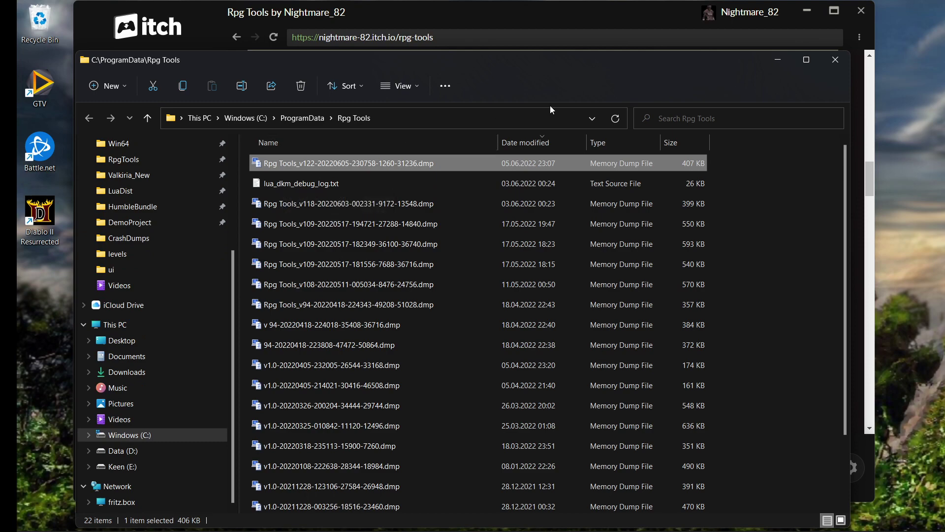
Minimize the file explorer and itch windows and relaunch RpgTools from the desktop
click(776, 59)
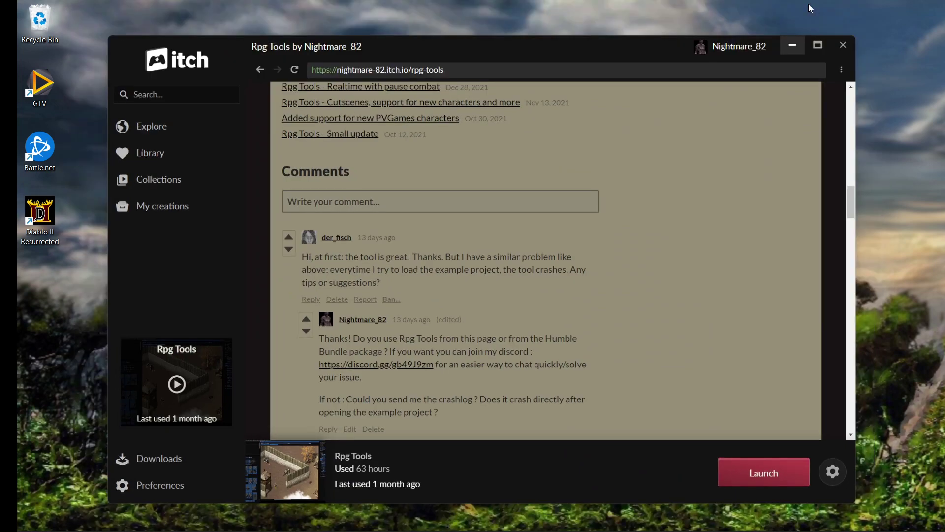
click(807, 9)
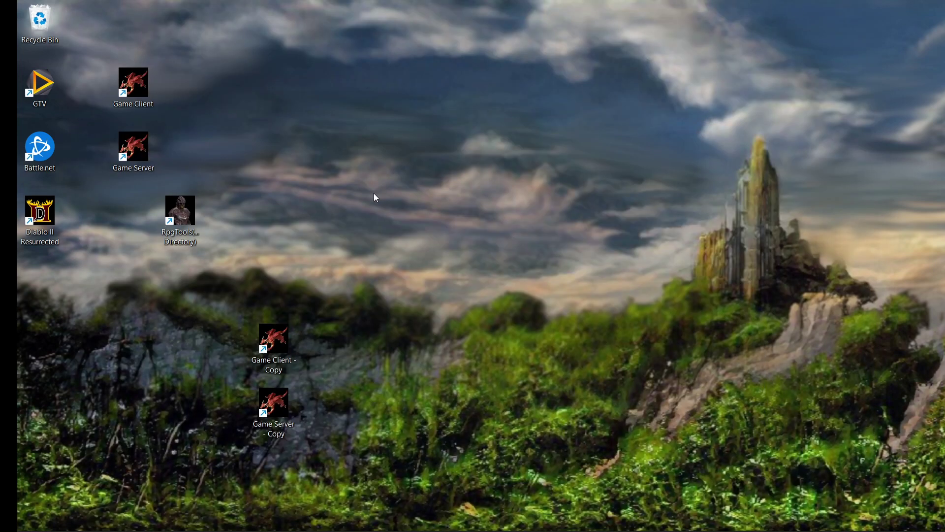
double_click(173, 201)
scroll(653, 359, right, 5)
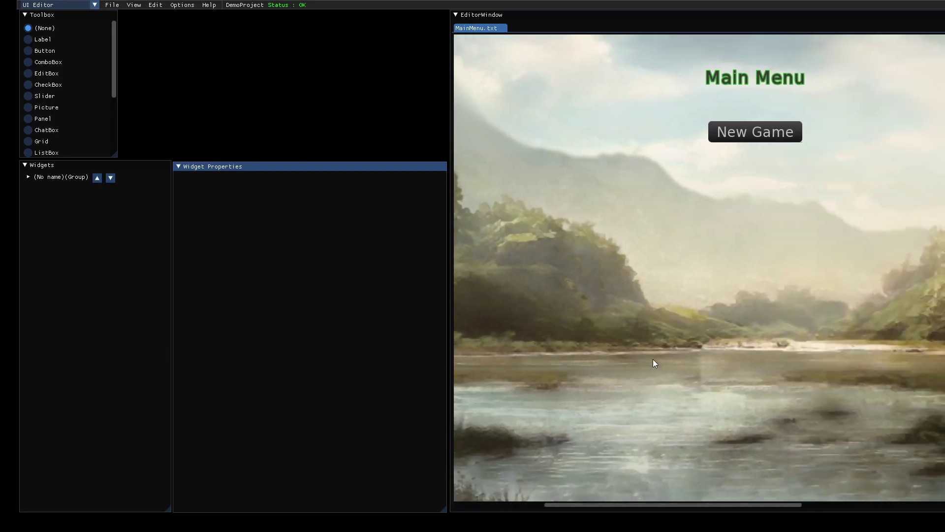
Select the New Game button on the MainMenu layout and show its Game Widget settings
click(669, 130)
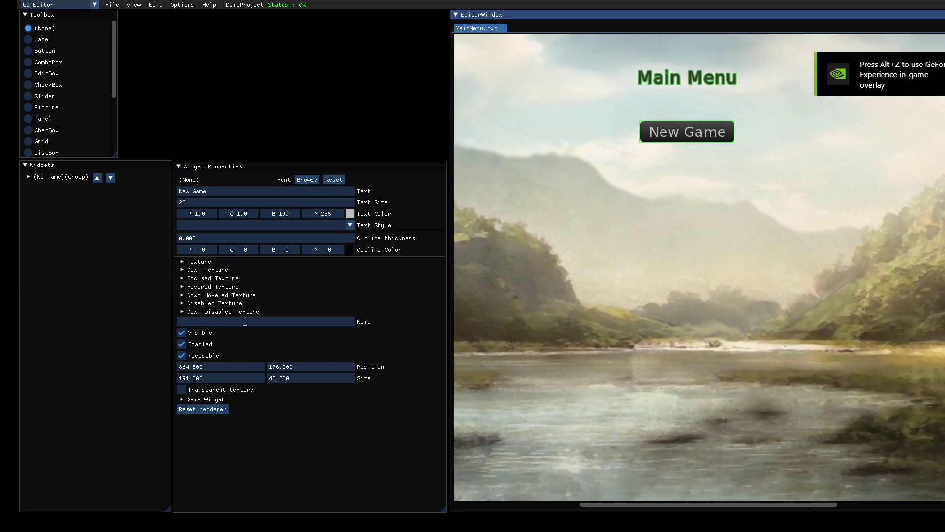
click(182, 398)
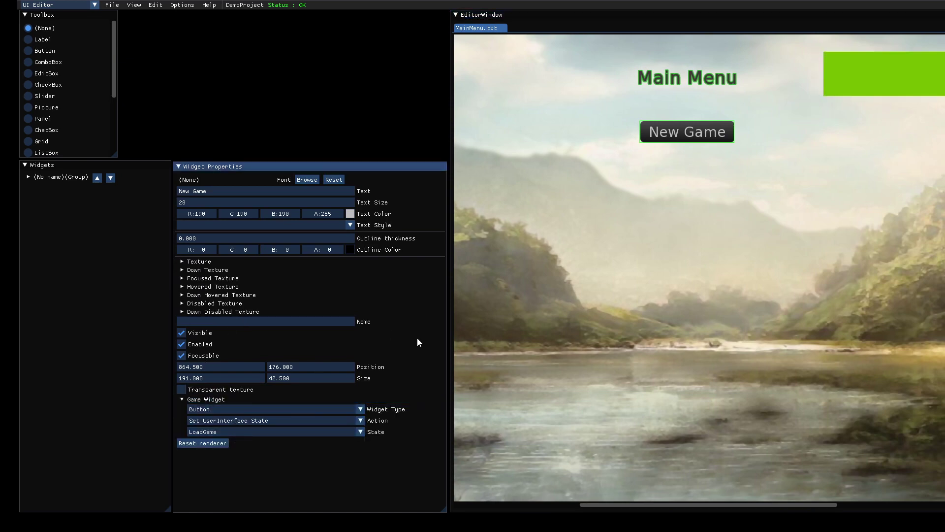
In the Level Editor, close the Test_TwoCutscenes.json level and create a new level
click(72, 6)
click(47, 29)
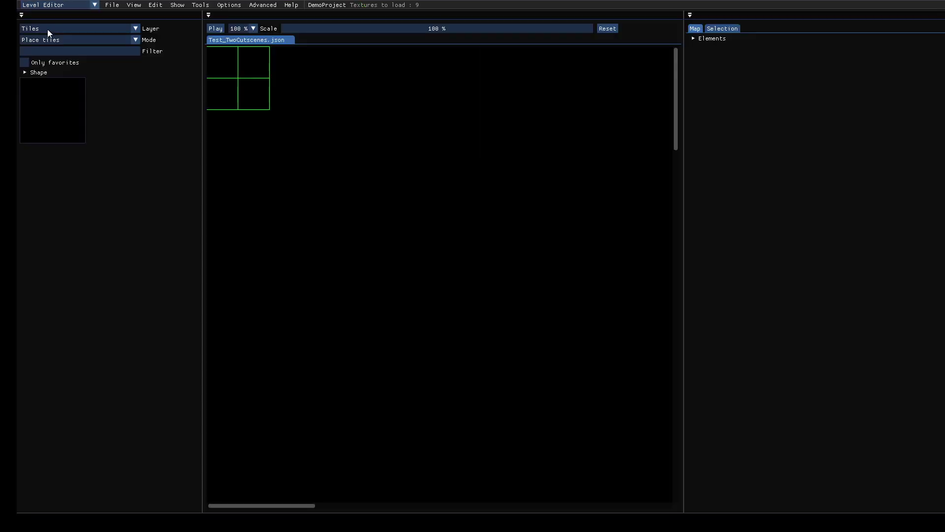
click(290, 40)
click(547, 317)
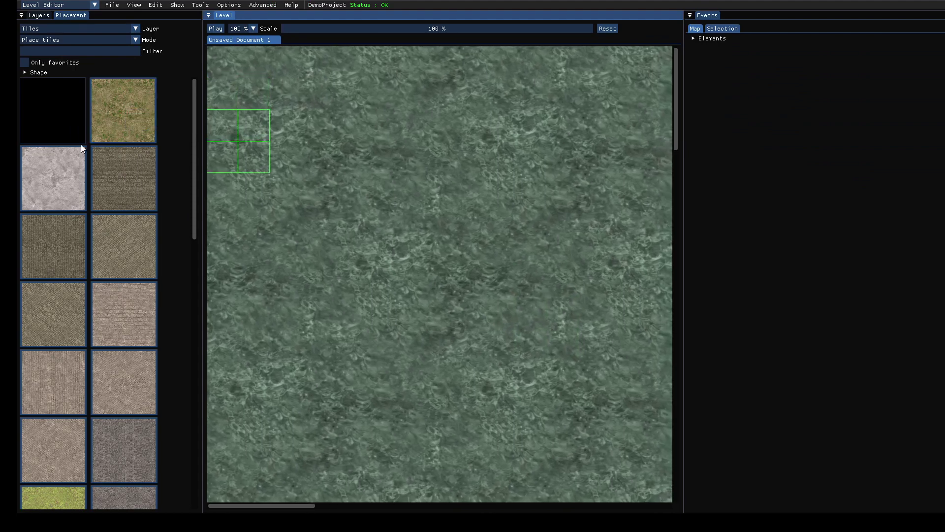
Fill the whole level with the light grey stone ground tile using the Fill with tile mode
click(54, 178)
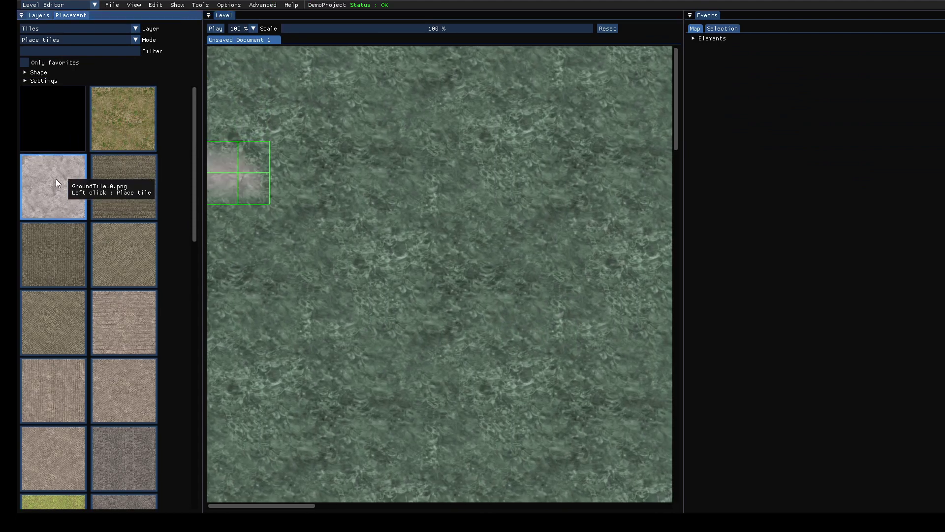
click(41, 40)
click(42, 62)
click(300, 118)
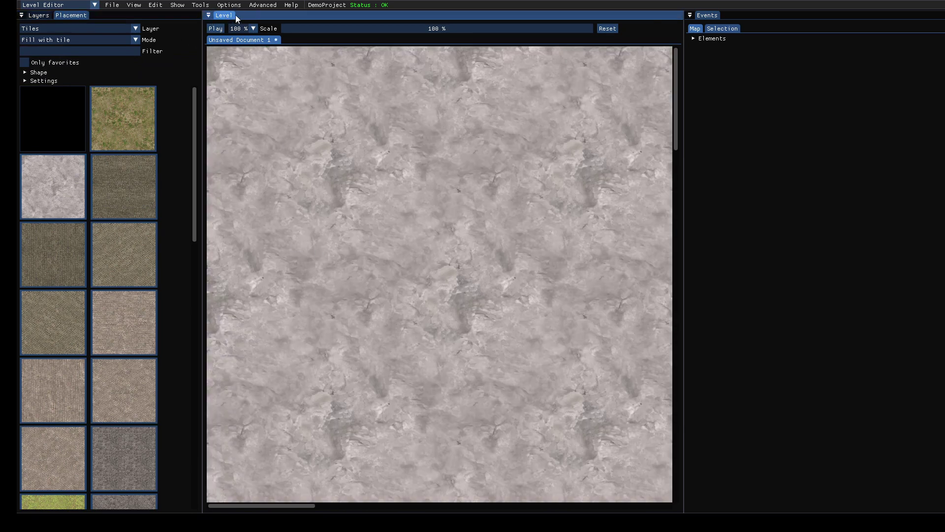
Play the level with MainMenu as the starting interface state
click(206, 7)
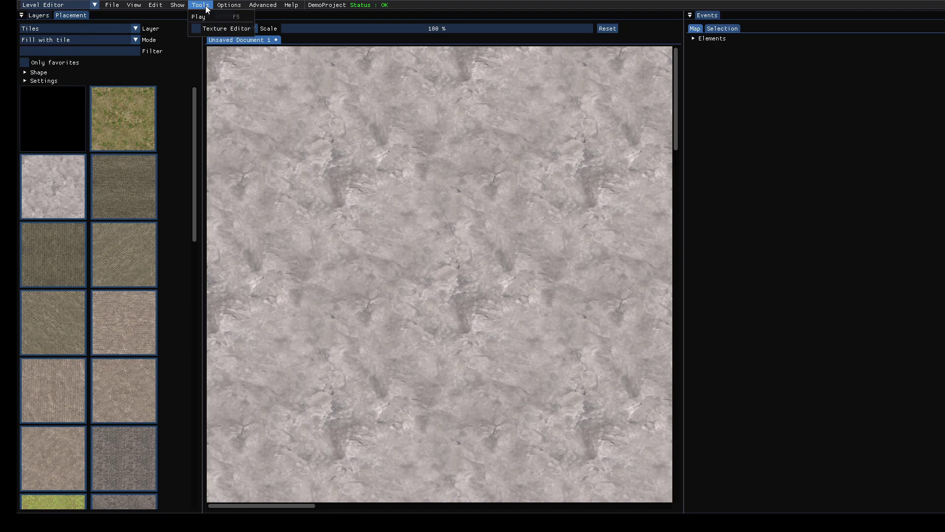
click(211, 15)
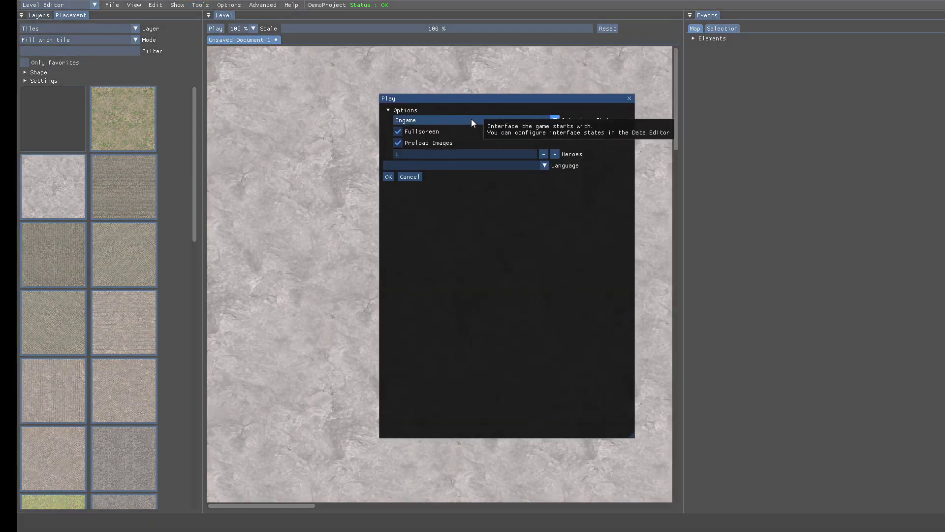
click(551, 121)
scroll(444, 171, down, 1)
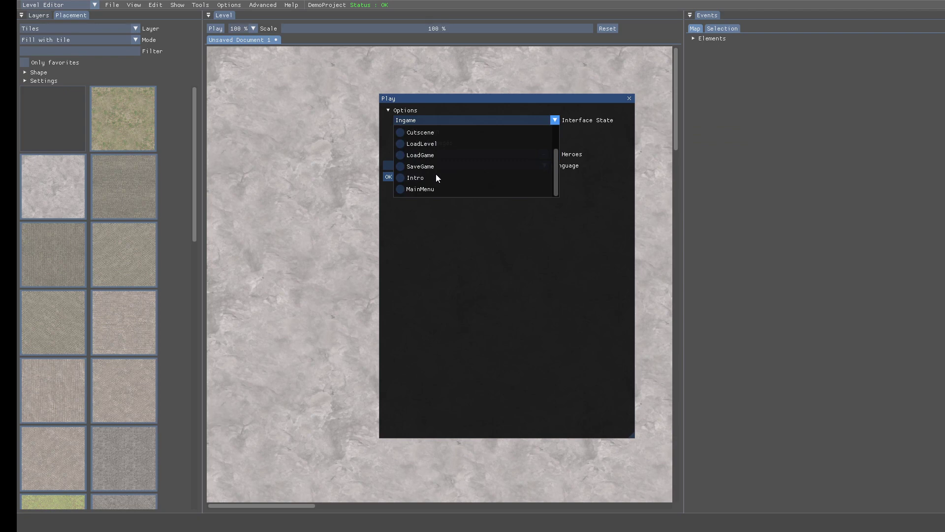
click(421, 189)
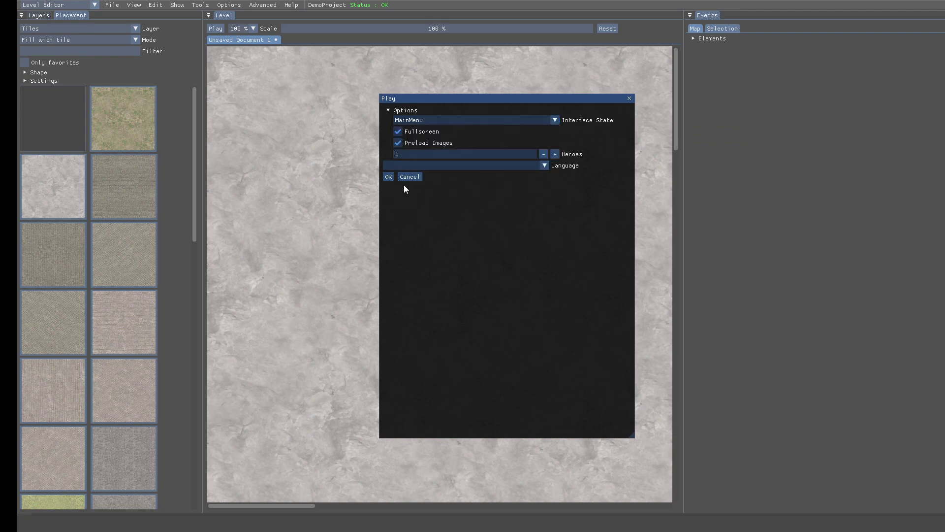
click(388, 177)
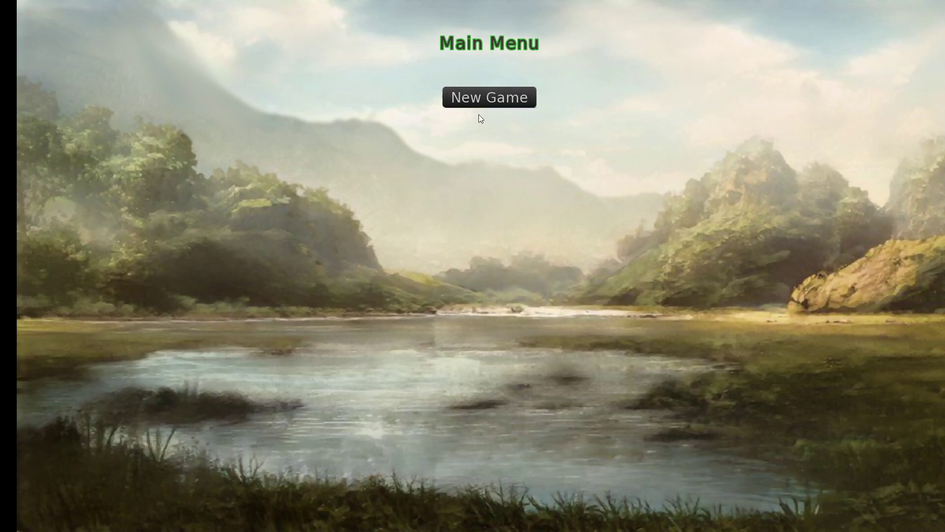
Test the New Game button in the running game, close the Load Game screen and exit play
click(484, 98)
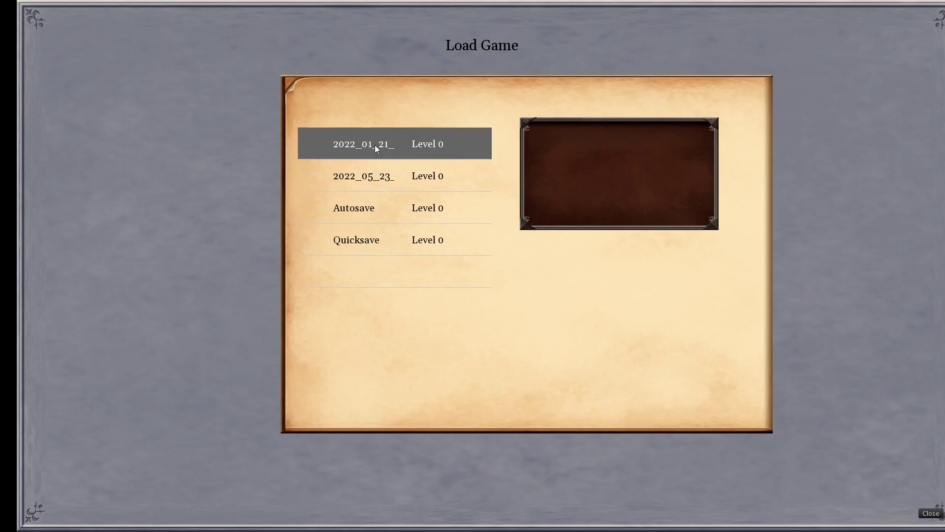
click(935, 513)
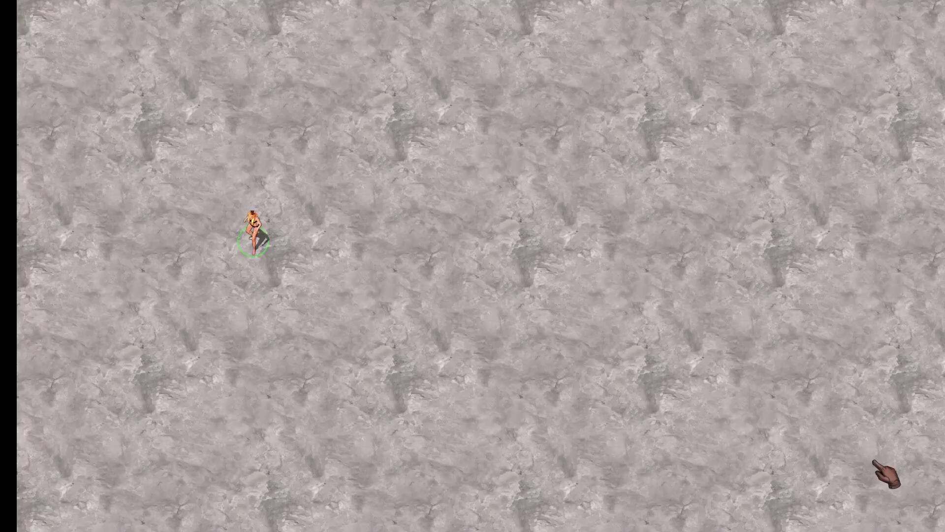
key(Escape)
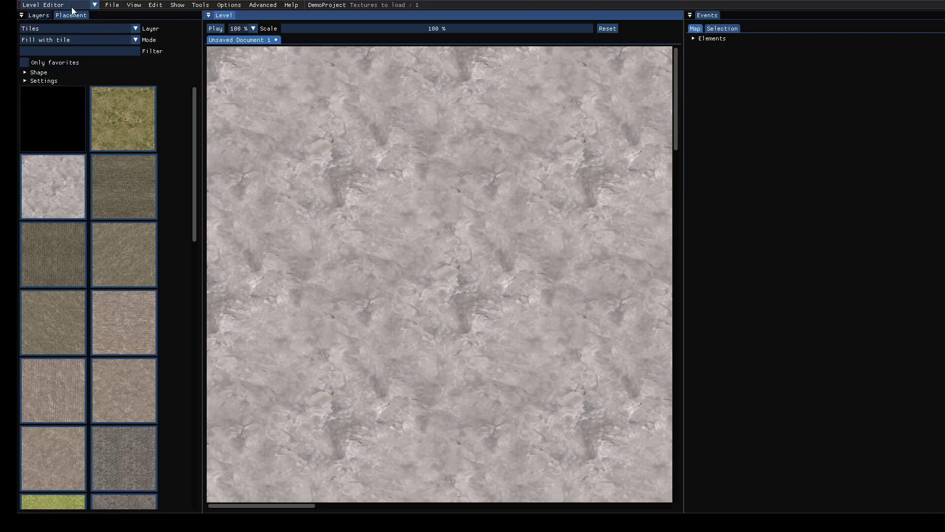
Return to the UI Editor and duplicate the New Game button in the MainMenu widget group
click(51, 4)
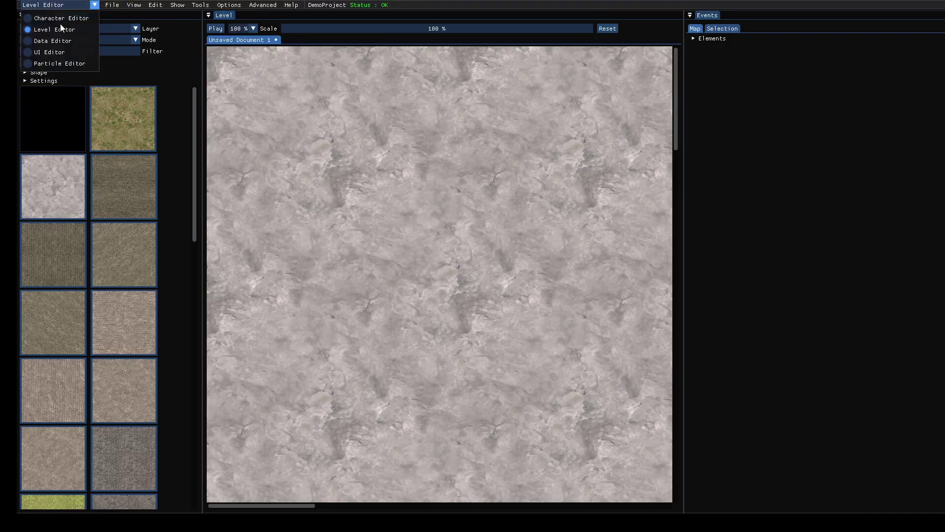
click(44, 52)
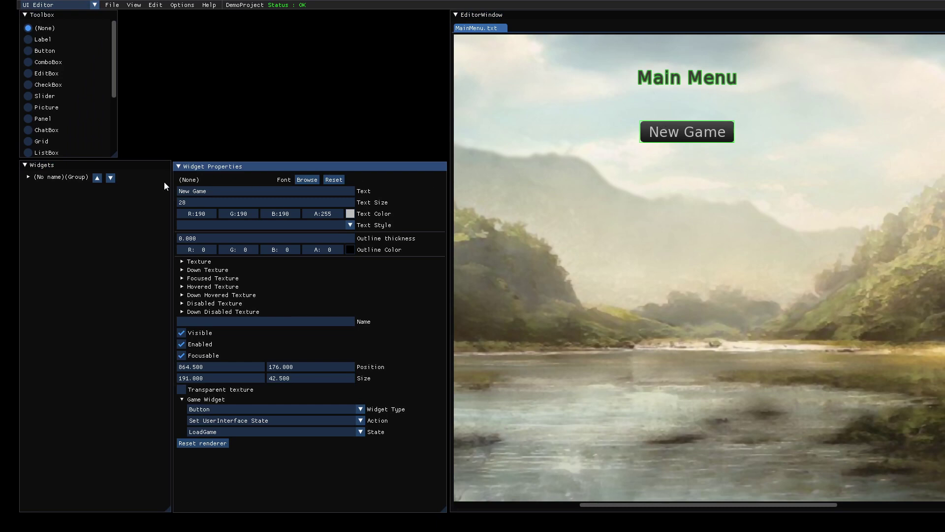
click(28, 177)
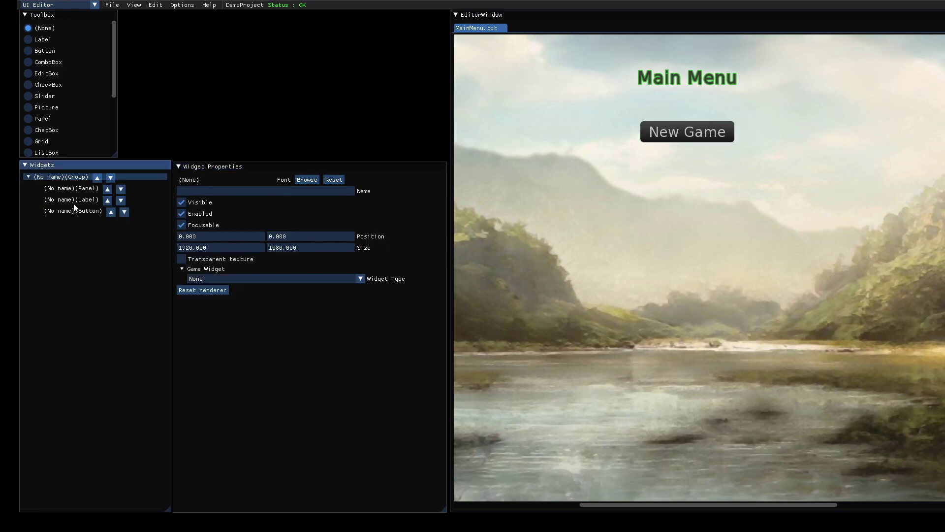
click(88, 215)
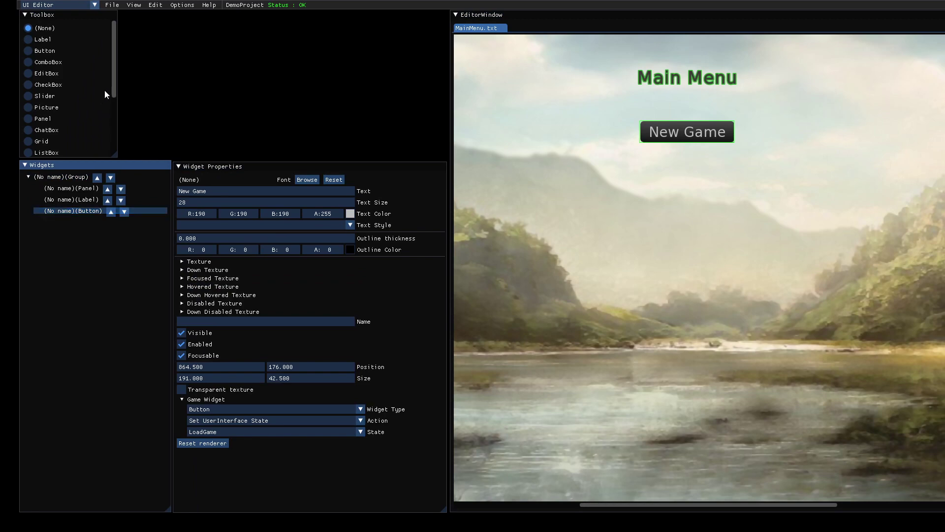
click(154, 4)
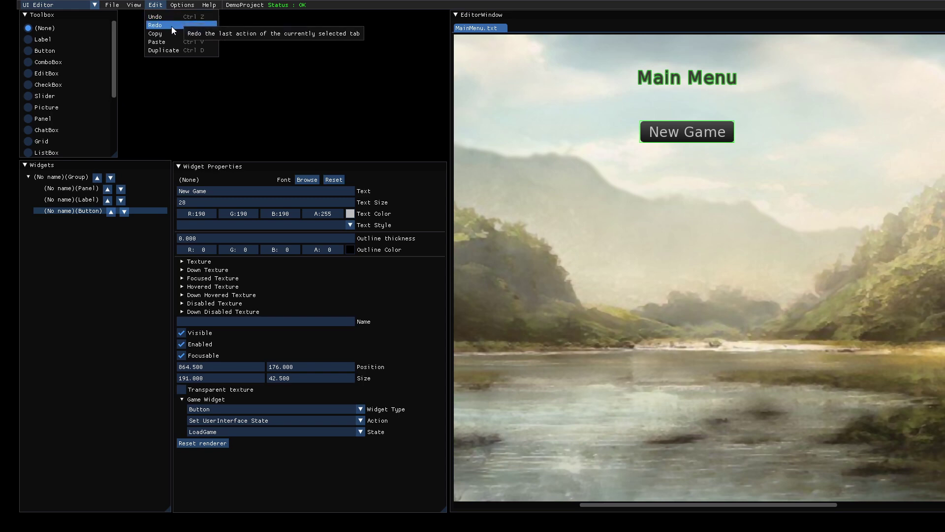
click(176, 49)
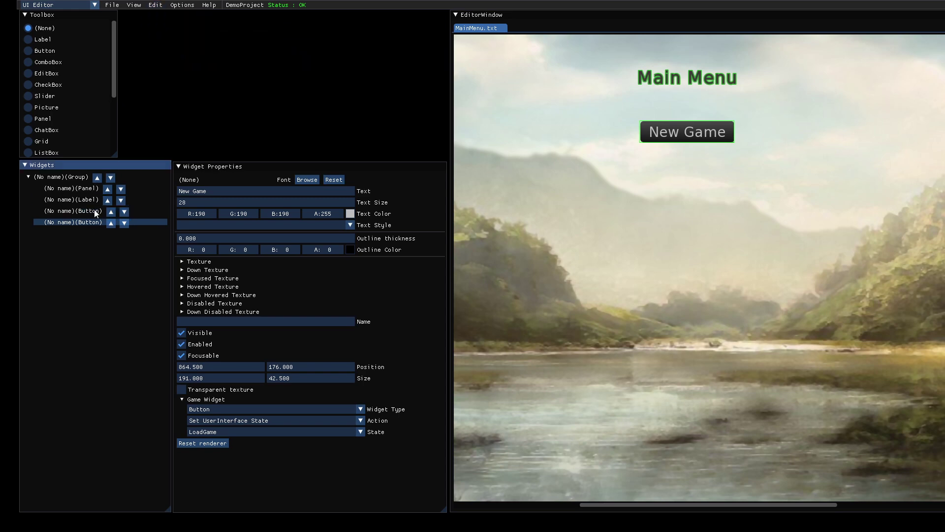
Move the duplicated button just below New Game, to a vertical position of about 240, and change its text to Load Game
drag(665, 140, 672, 172)
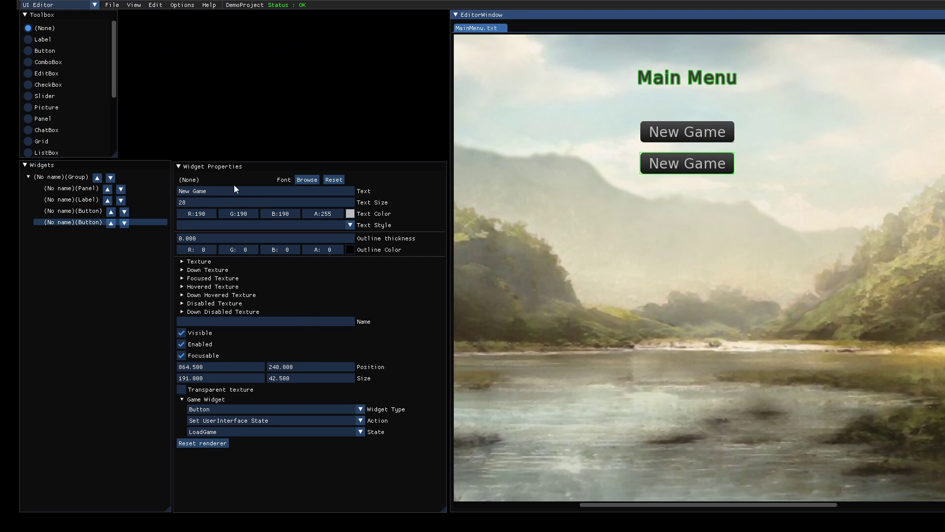
double_click(188, 193)
text(Load)
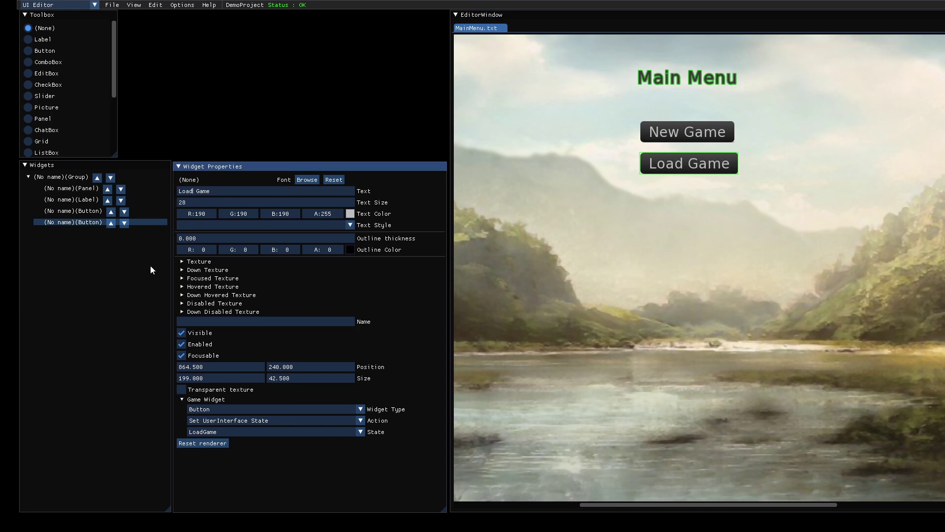
Set the New Game button's interface state to Ingame
click(78, 215)
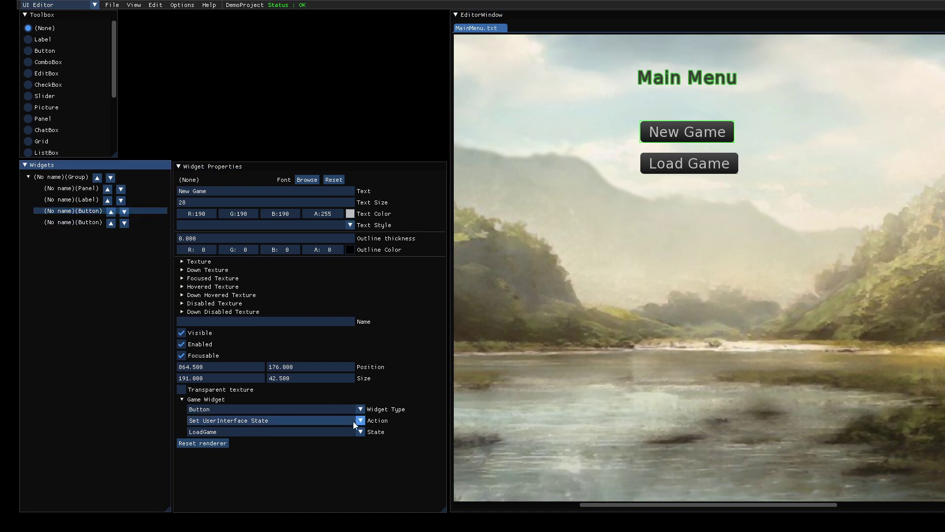
click(255, 433)
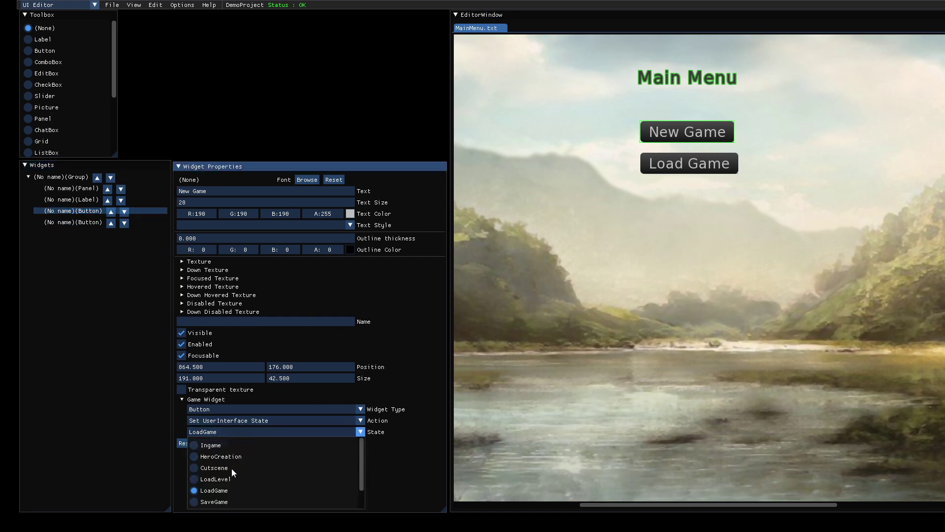
click(206, 444)
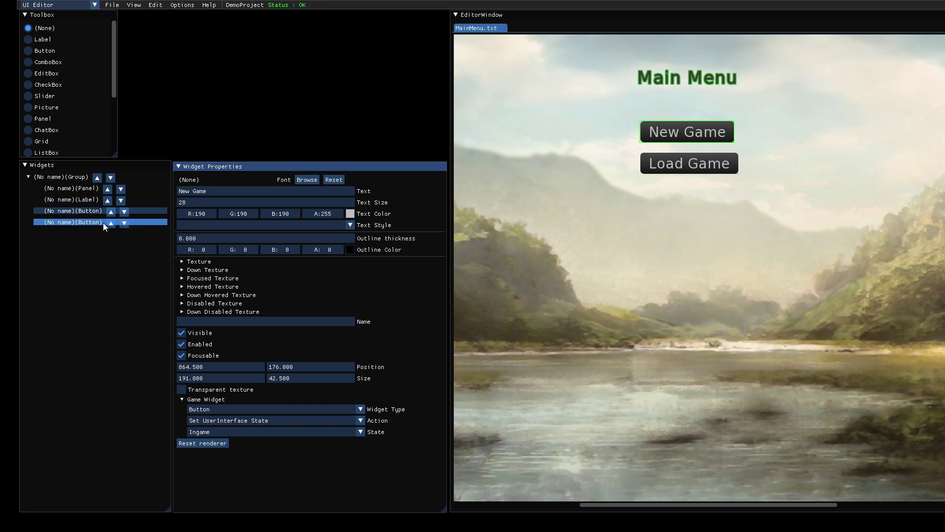
Copy and paste the Load Game button and change the copy's text to Quit
click(87, 223)
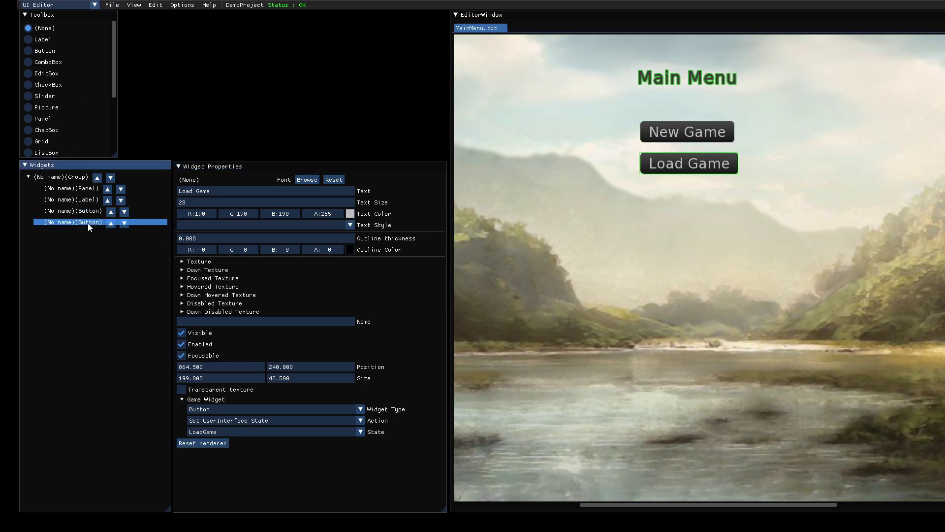
key(ctrl+c)
key(ctrl+v)
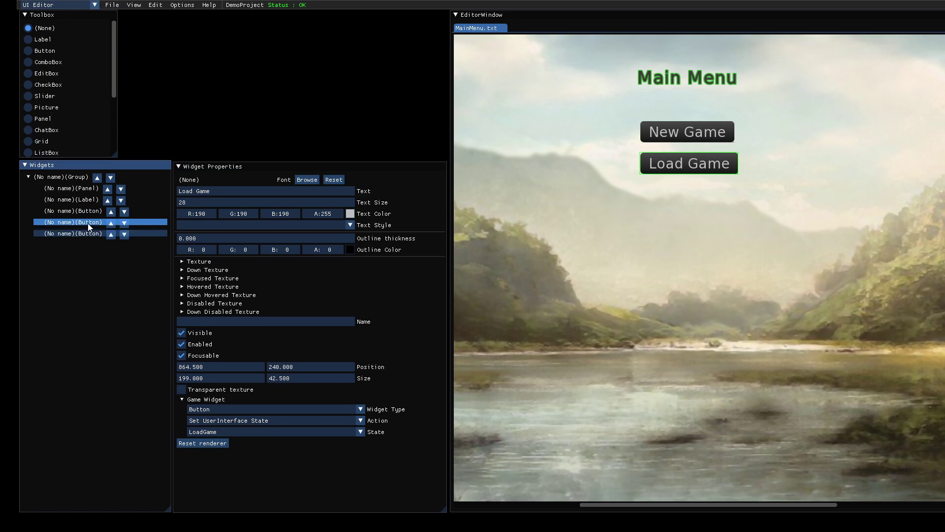
click(78, 232)
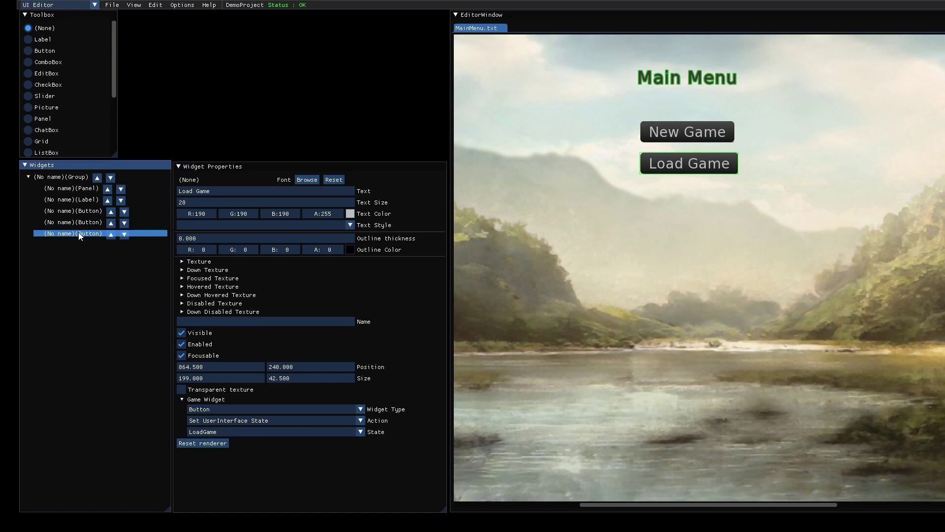
click(220, 193)
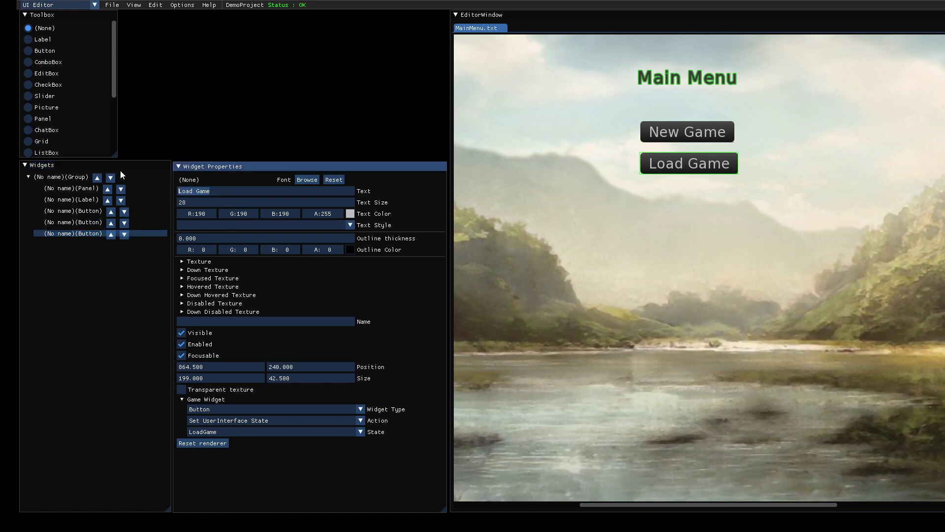
text(Quit)
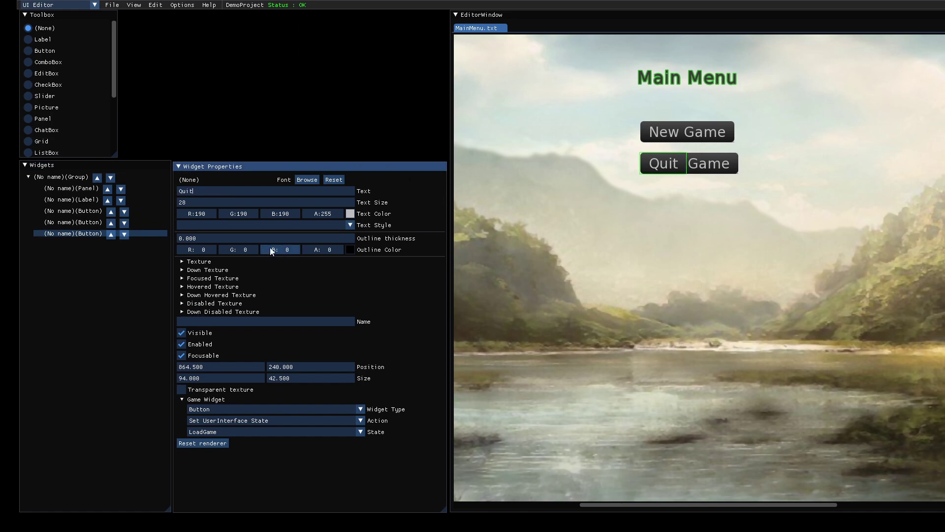
click(247, 238)
Move the Quit button well below Load Game, to a vertical position of about 512, and centre it horizontally
drag(668, 162, 692, 297)
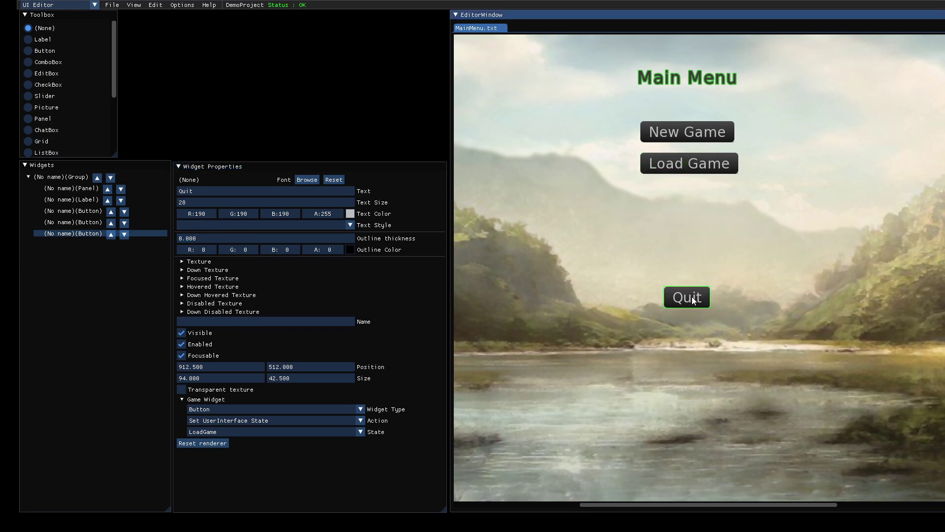
right_click(82, 233)
click(99, 240)
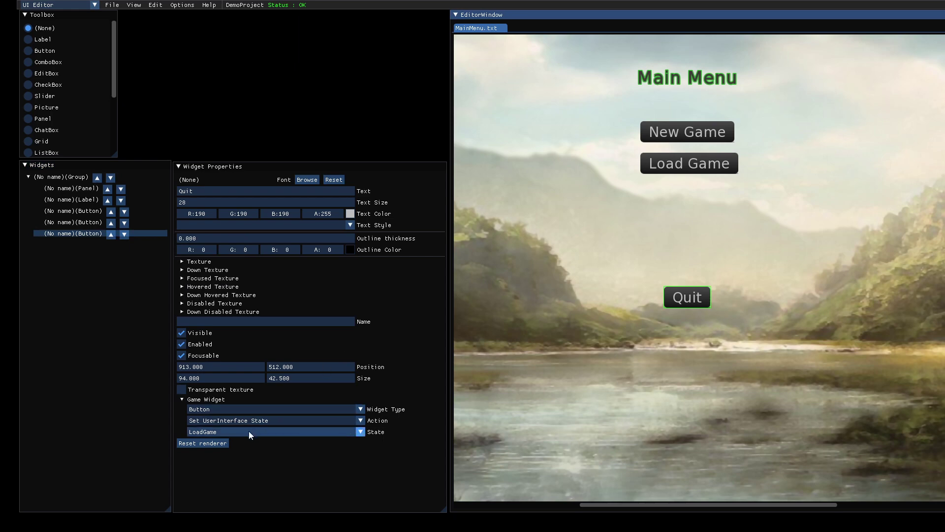
Set the Quit button's Game Widget action to Quit Game
click(222, 419)
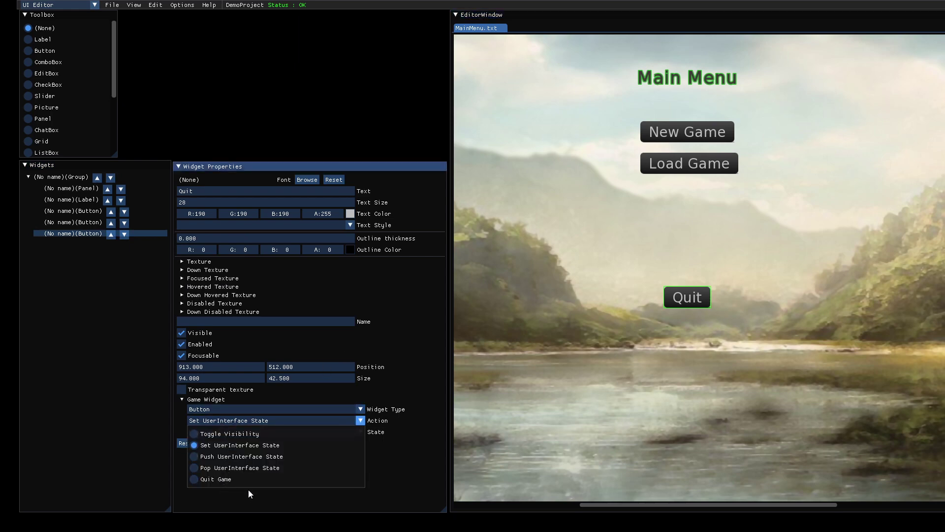
click(224, 480)
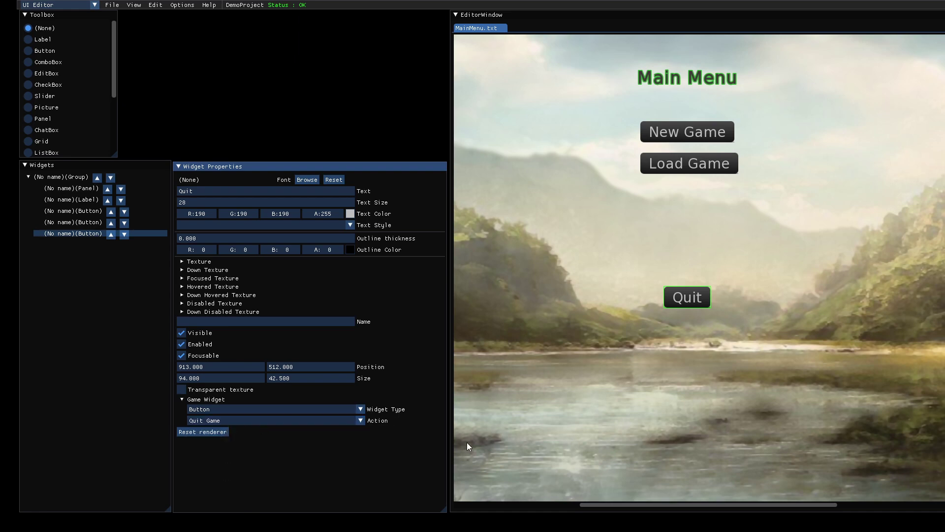
Save the main menu file and launch the game from the Level Editor with the MainMenu interface state
click(107, 5)
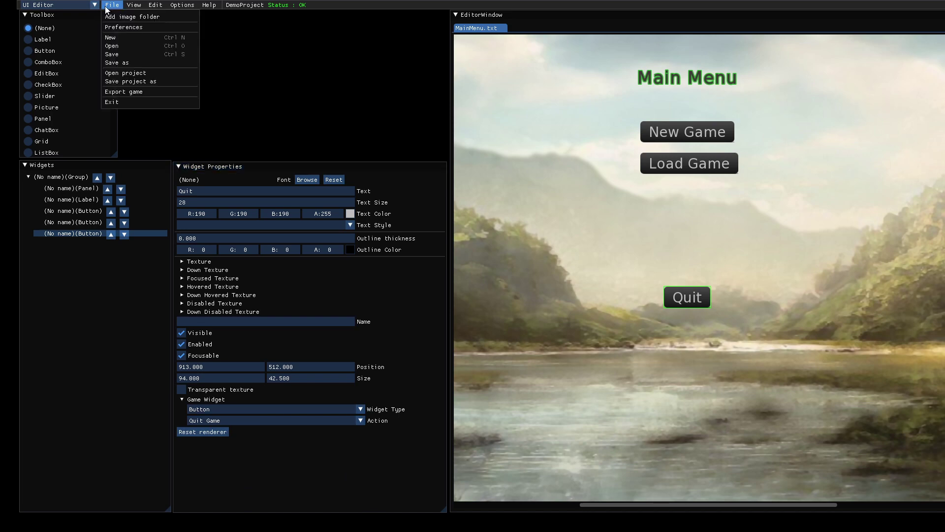
click(124, 52)
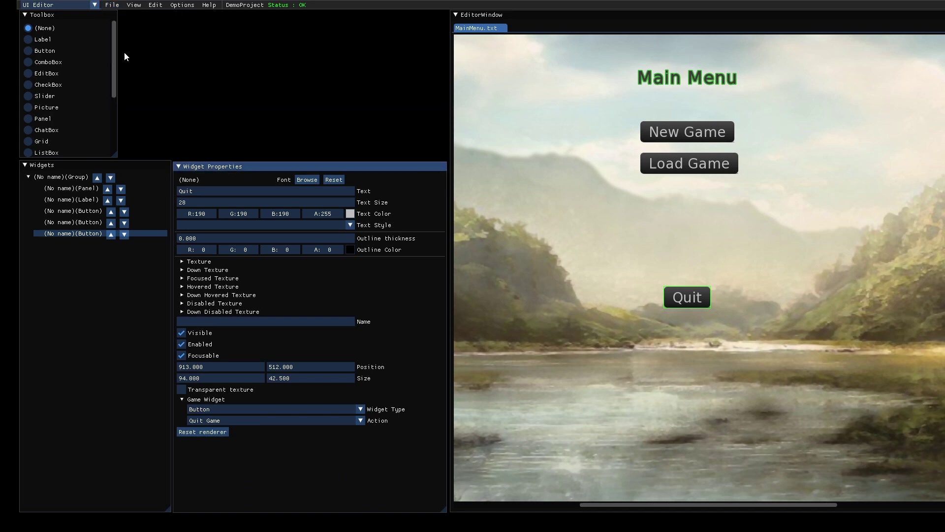
click(64, 6)
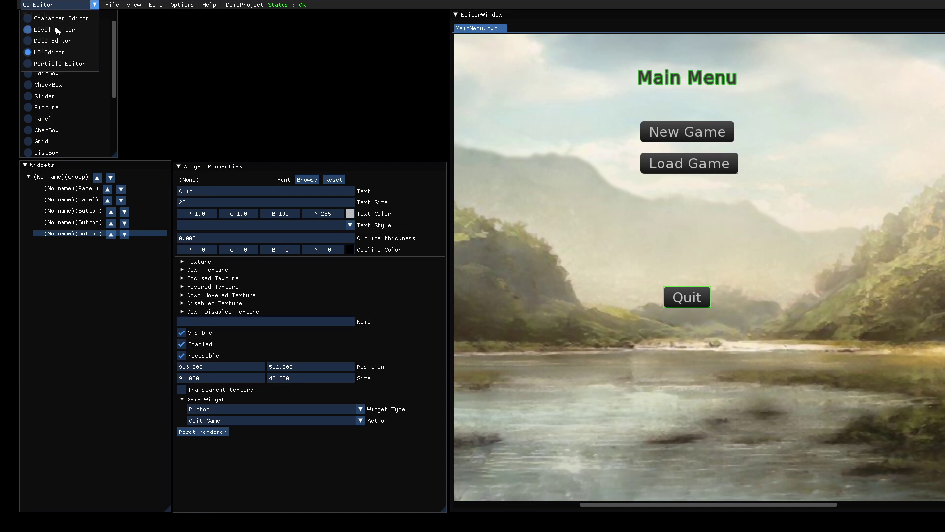
click(56, 29)
click(200, 5)
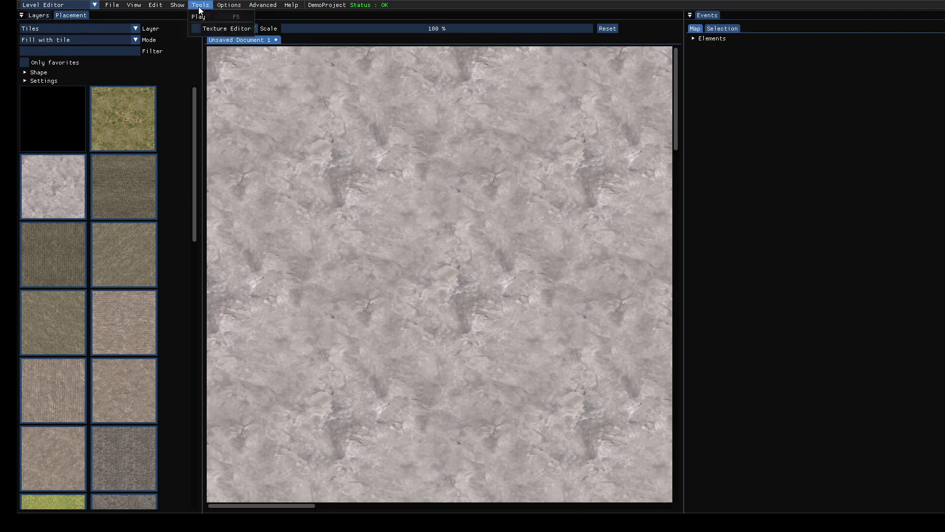
click(203, 17)
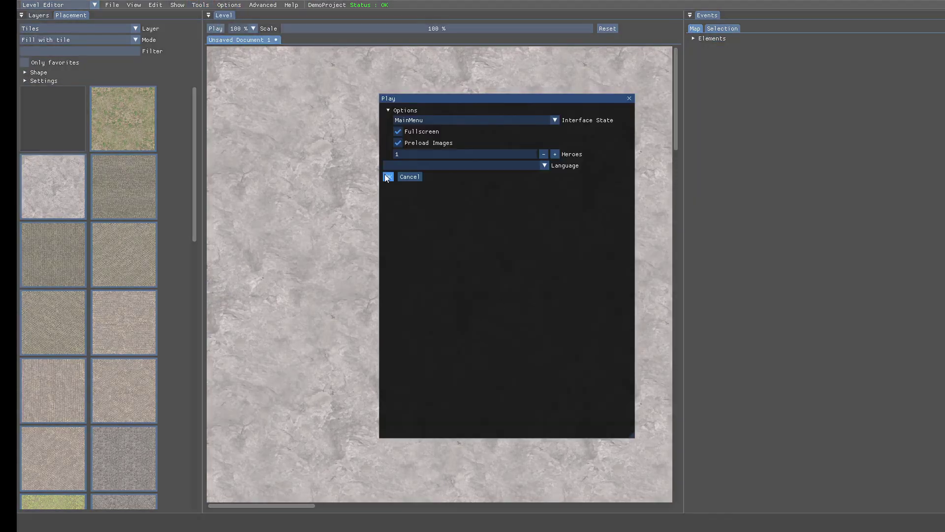
click(387, 177)
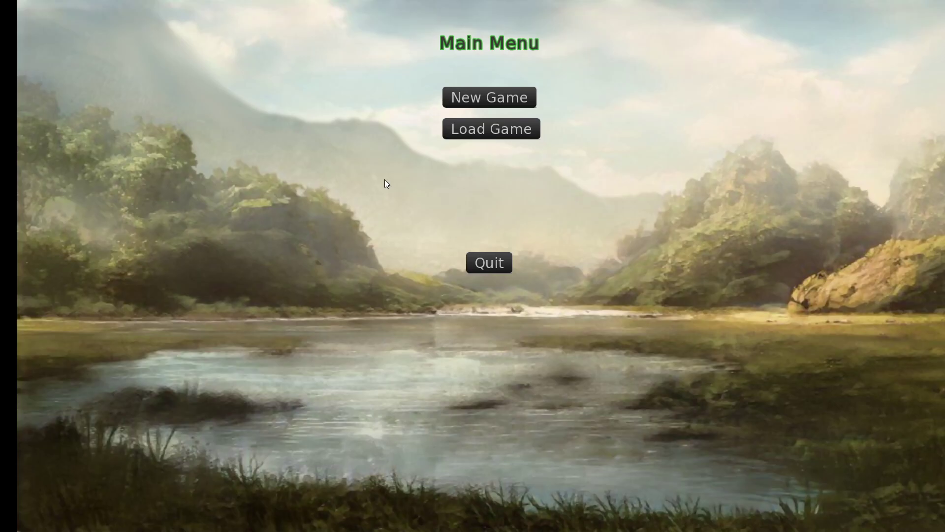
Test the main menu's New Game button by starting a game, walking the hero to several spots and exiting
click(490, 99)
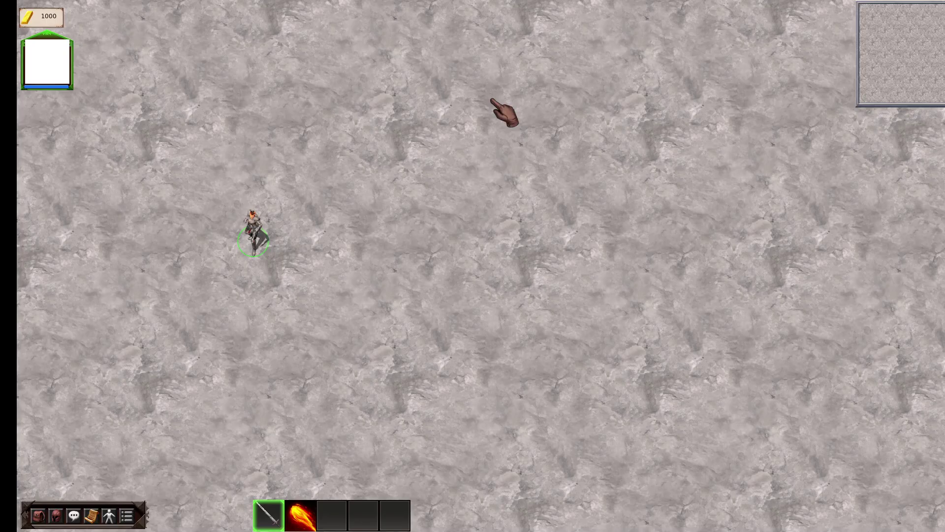
click(377, 357)
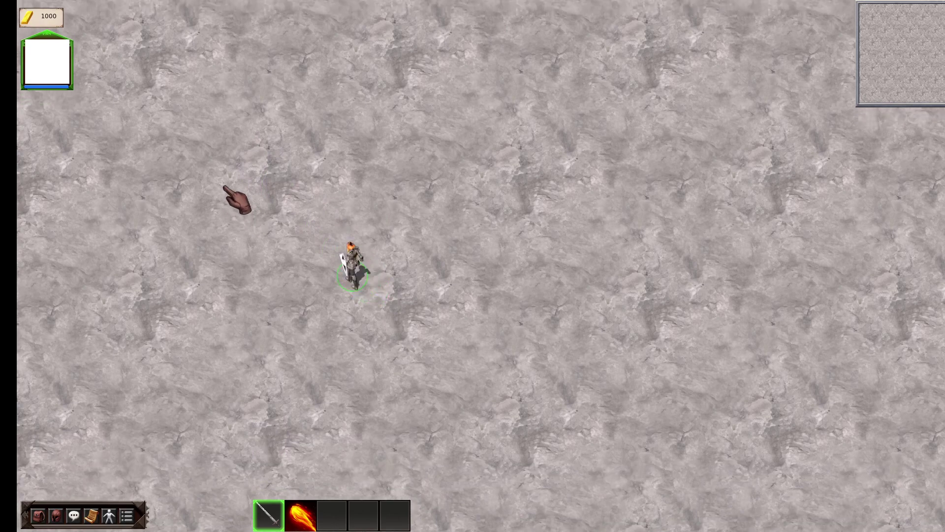
click(224, 187)
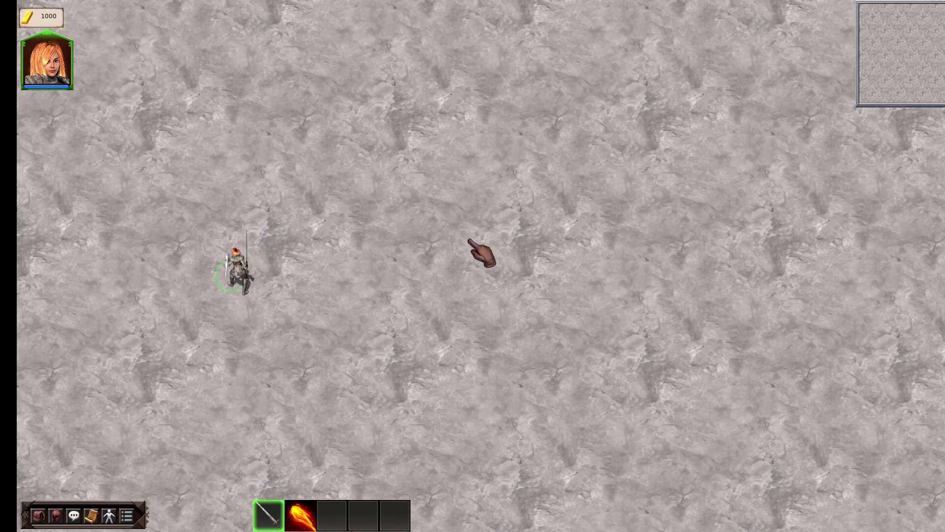
click(403, 79)
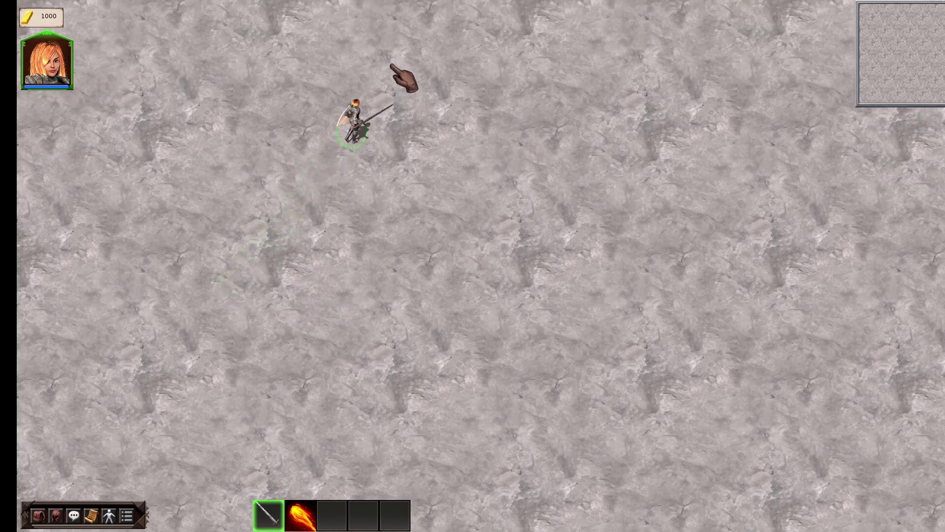
click(299, 267)
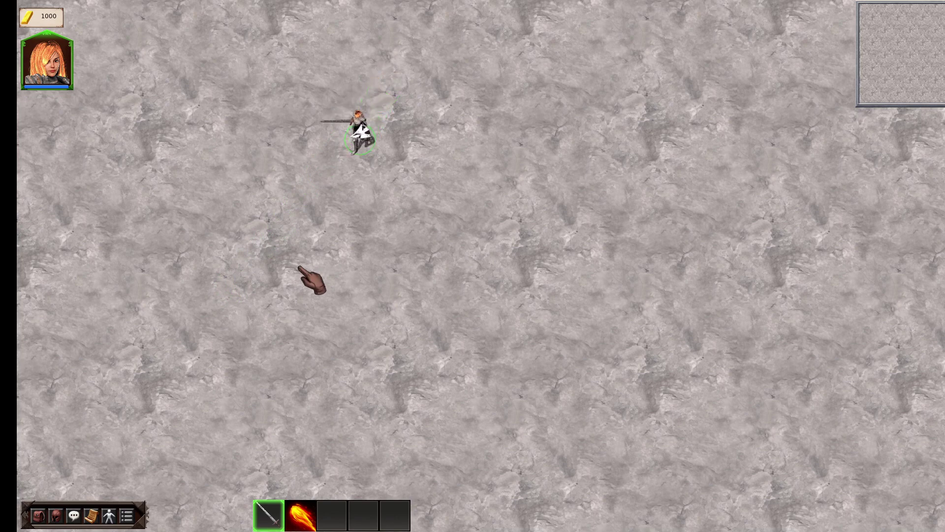
key(Escape)
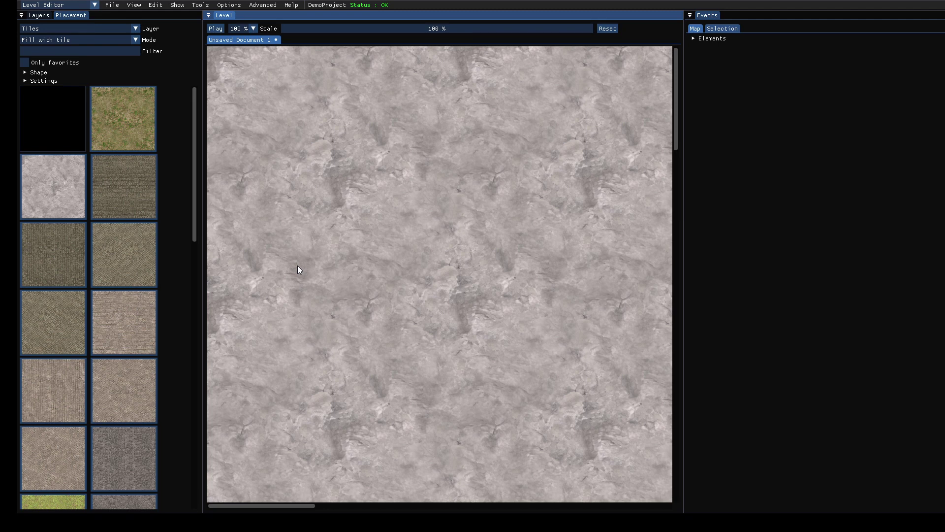
Switch back to the UI Editor and open HUD.txt from the DemoProject ui folder
click(72, 7)
click(46, 53)
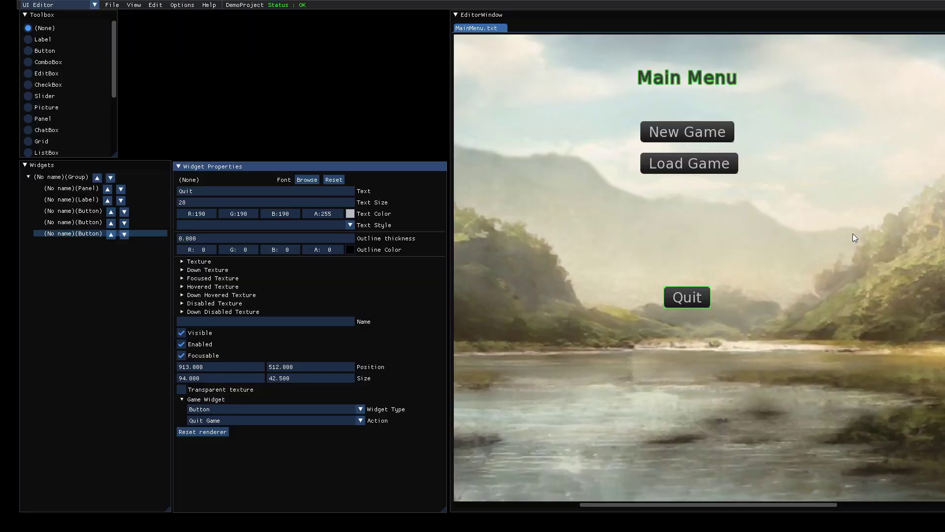
scroll(852, 233, right, 3)
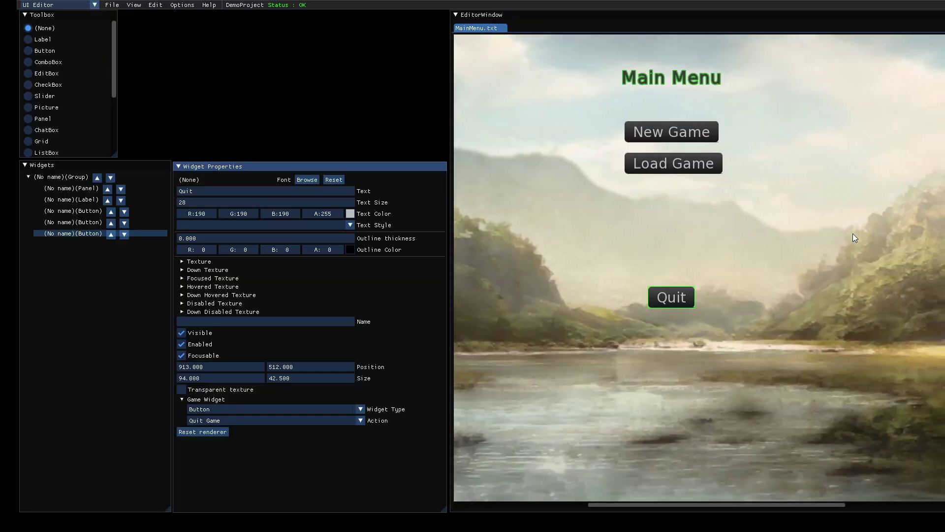
scroll(853, 233, left, 5)
scroll(853, 233, right, 7)
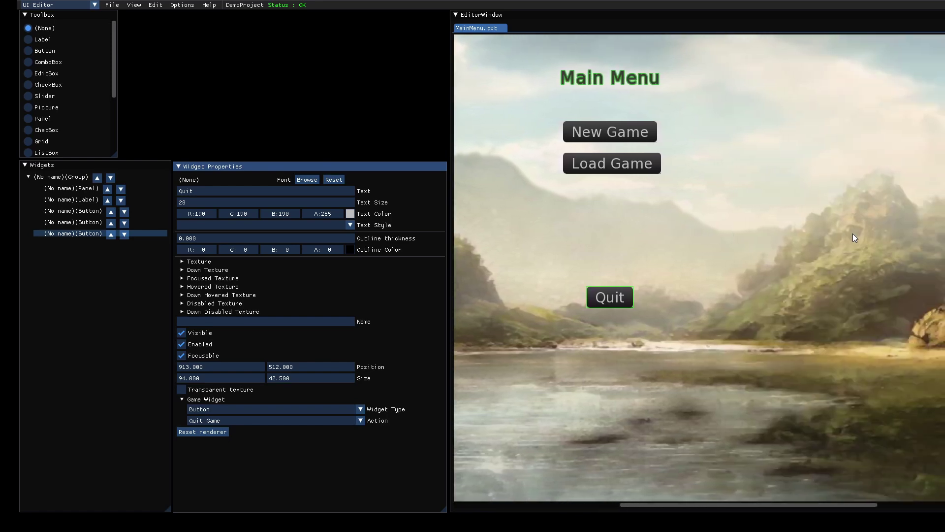
scroll(852, 233, left, 4)
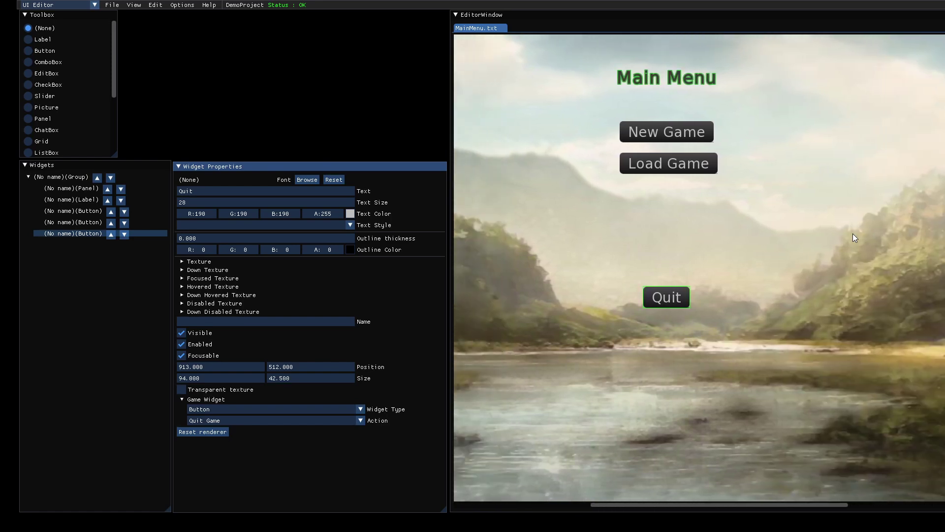
click(107, 6)
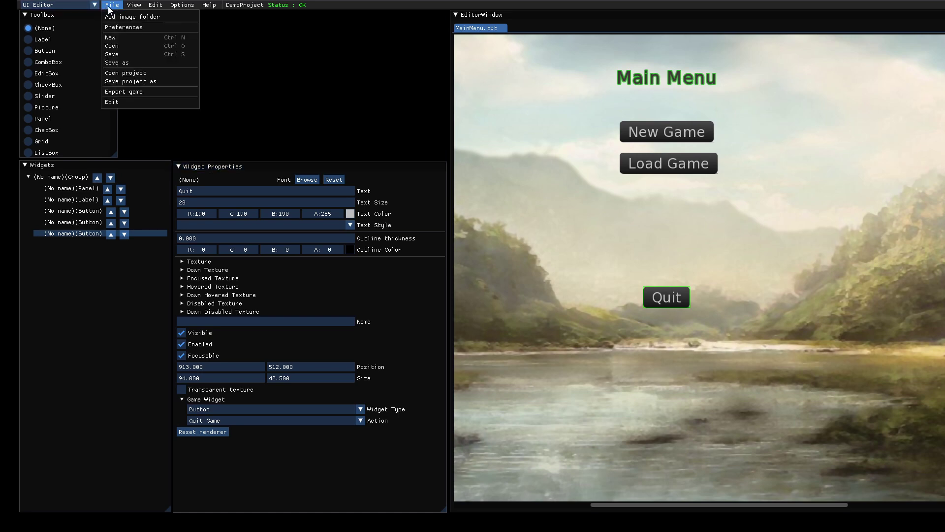
click(123, 46)
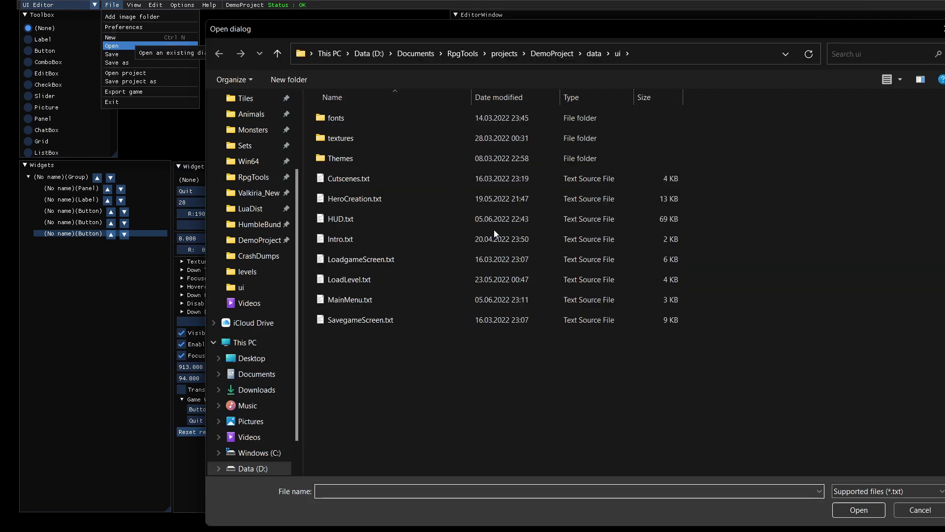
click(342, 220)
double_click(342, 222)
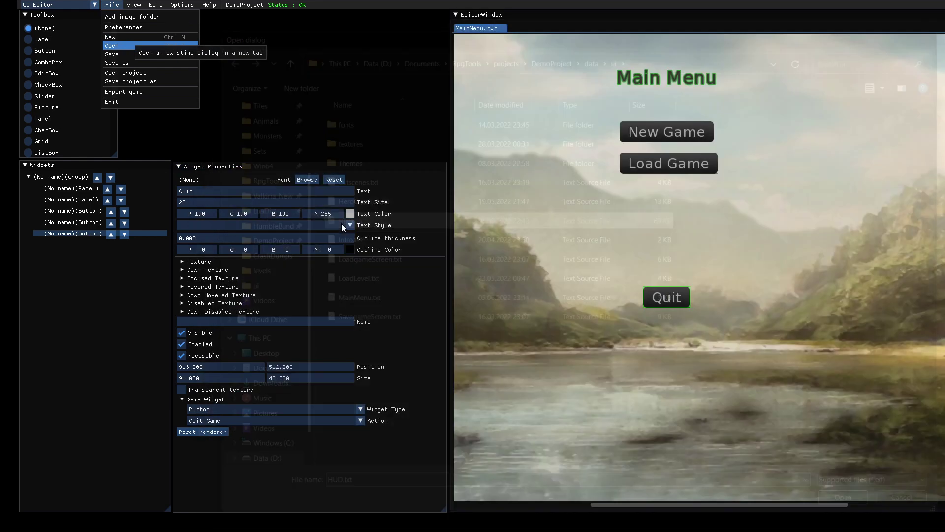
Expand the HUD's root group, select the Settings panel and make it visible
scroll(609, 286, down, 2)
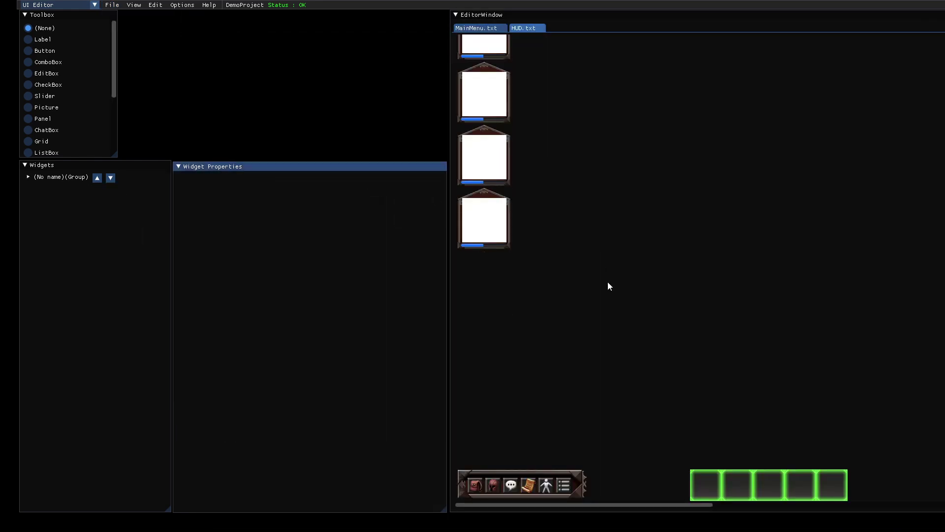
scroll(610, 286, up, 2)
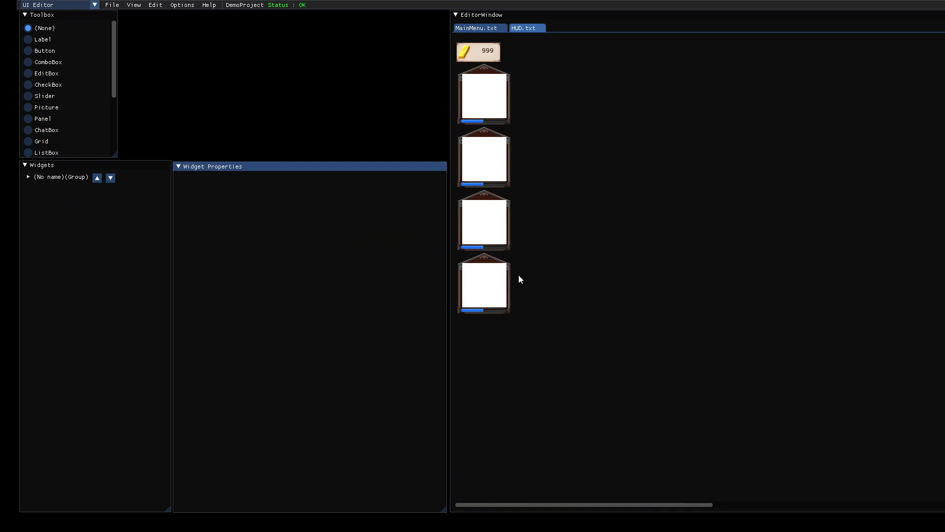
click(24, 176)
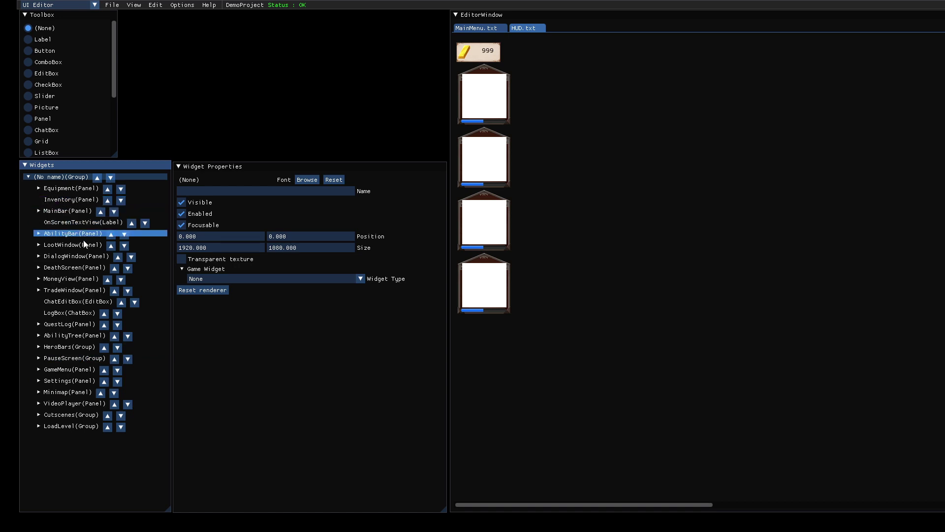
click(50, 382)
click(49, 383)
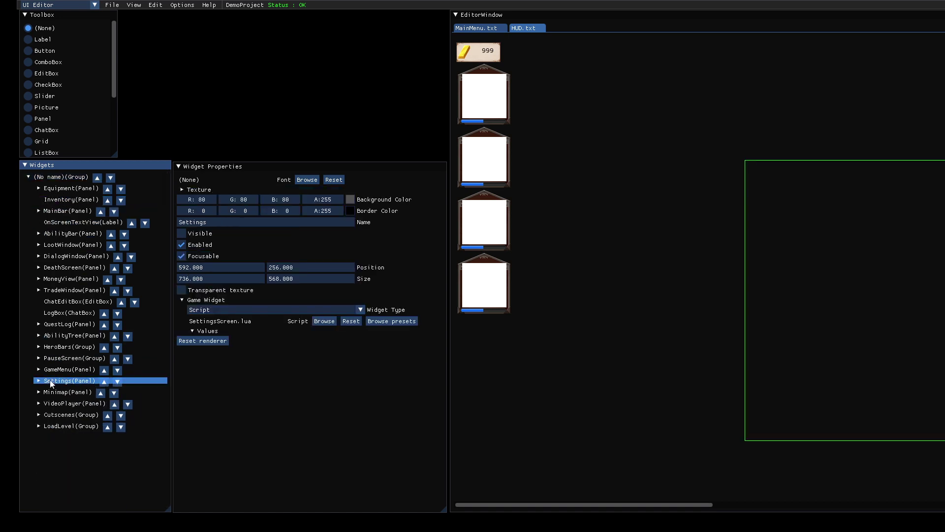
scroll(604, 361, down, 2)
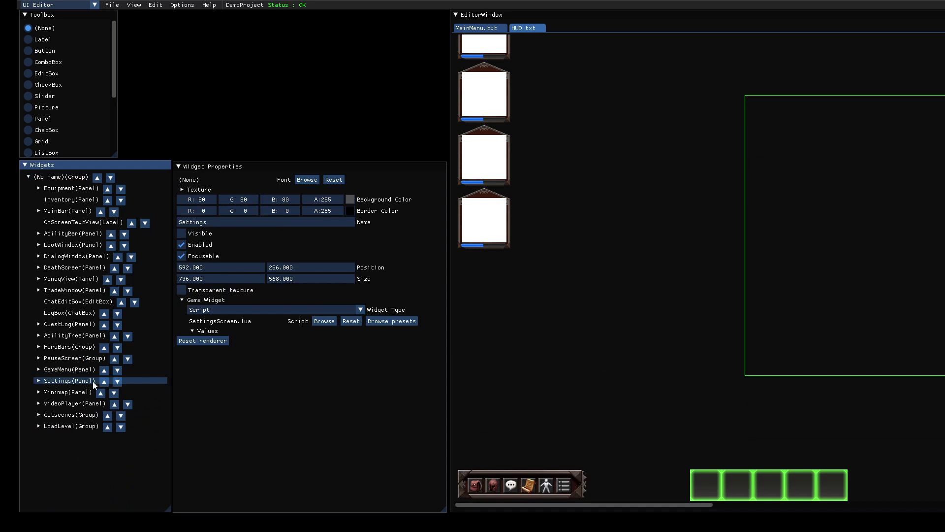
click(196, 236)
scroll(792, 282, right, 5)
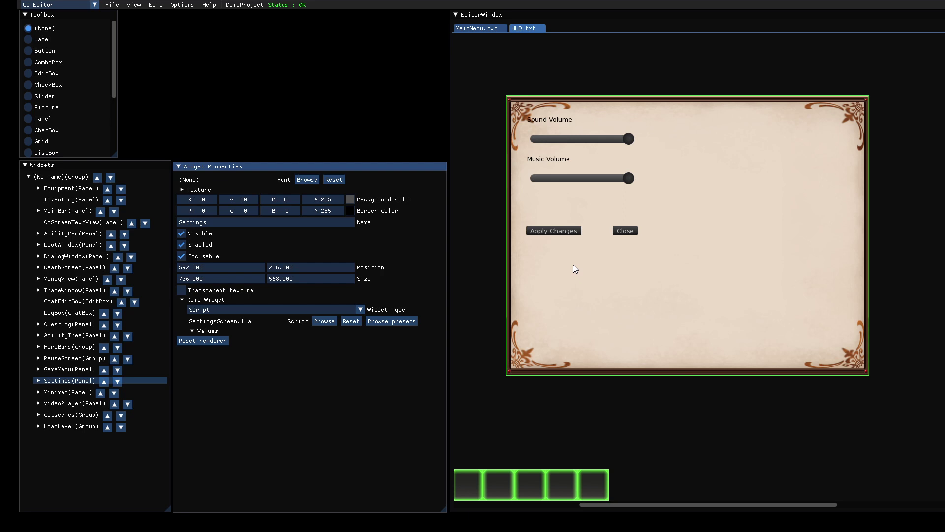
Expand the Settings panel's child widgets and copy the whole panel
click(38, 381)
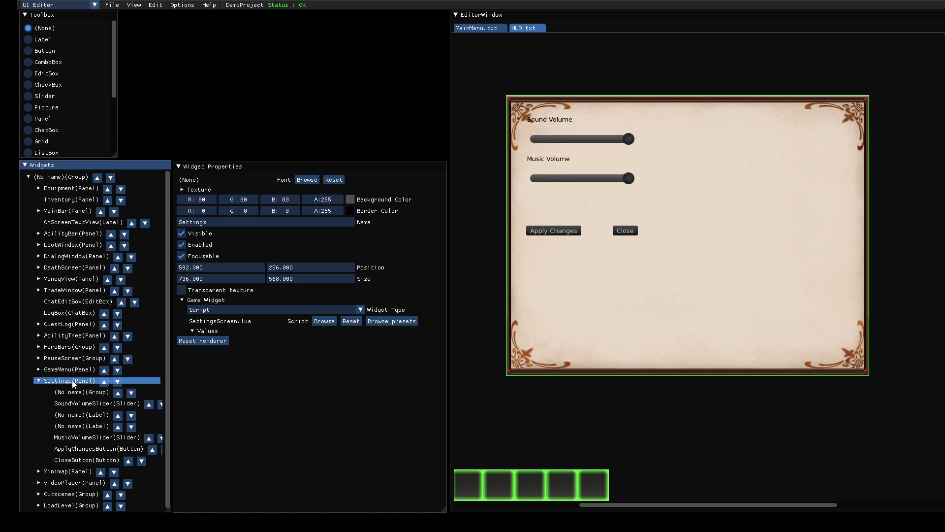
click(151, 7)
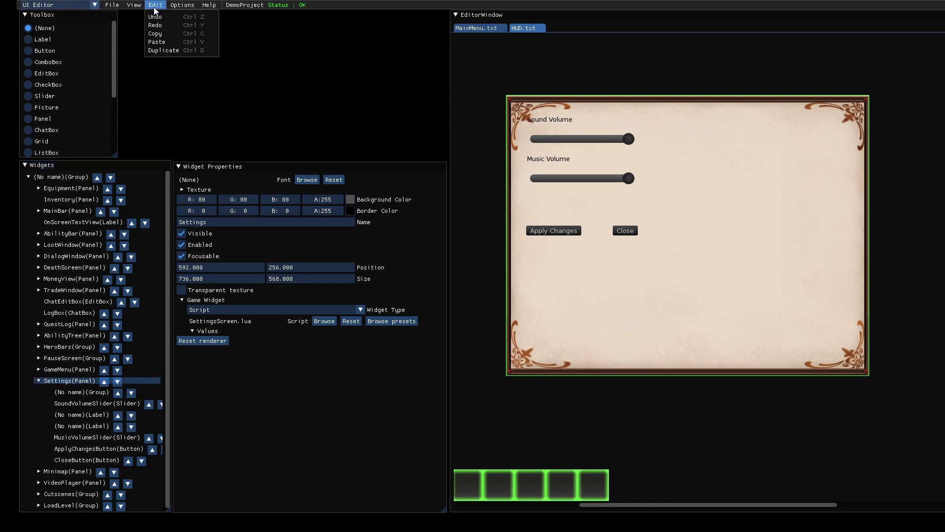
click(164, 37)
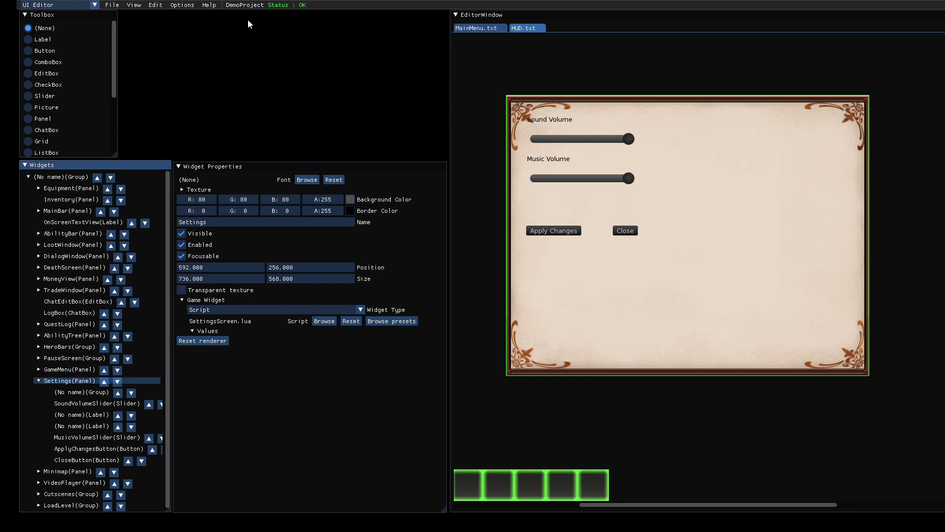
Create a new UI dialog and save it as OptionsMenu in the project's ui folder
click(112, 6)
click(126, 38)
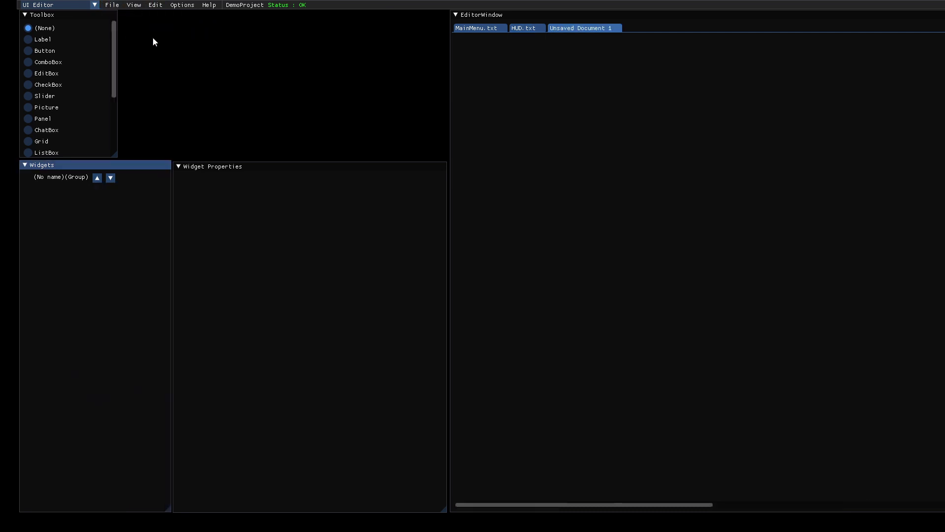
click(112, 5)
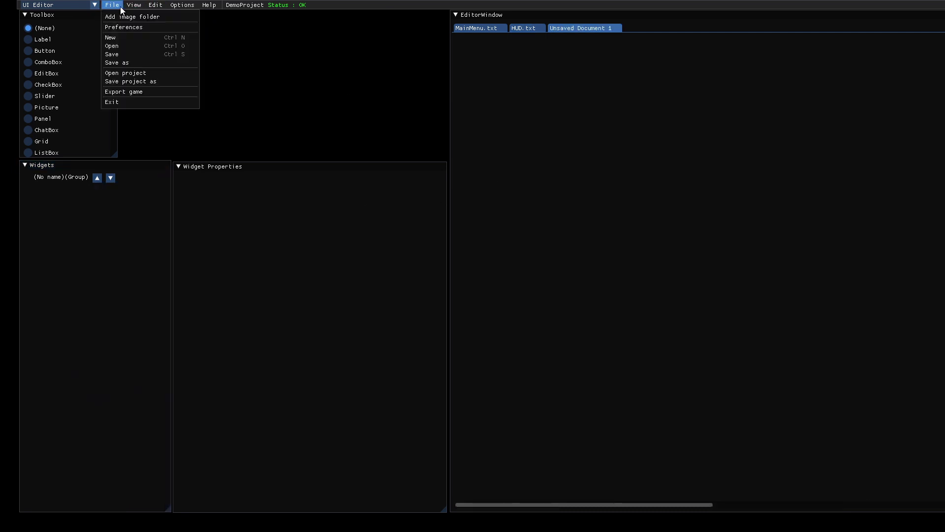
click(135, 62)
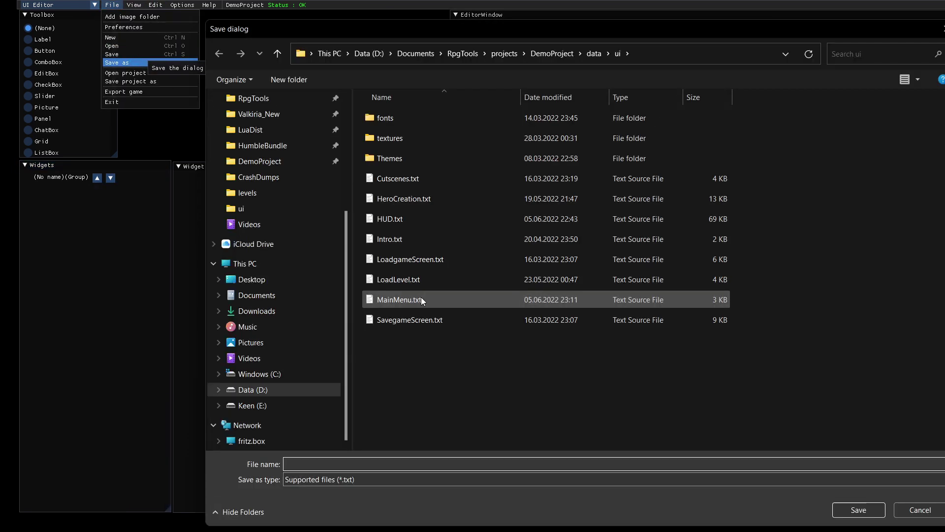
text(OptionsMenu)
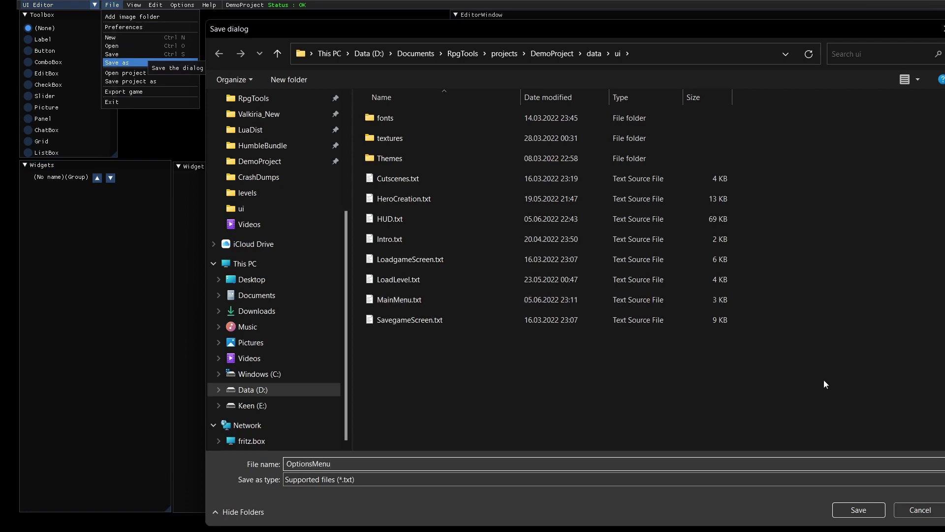
click(859, 509)
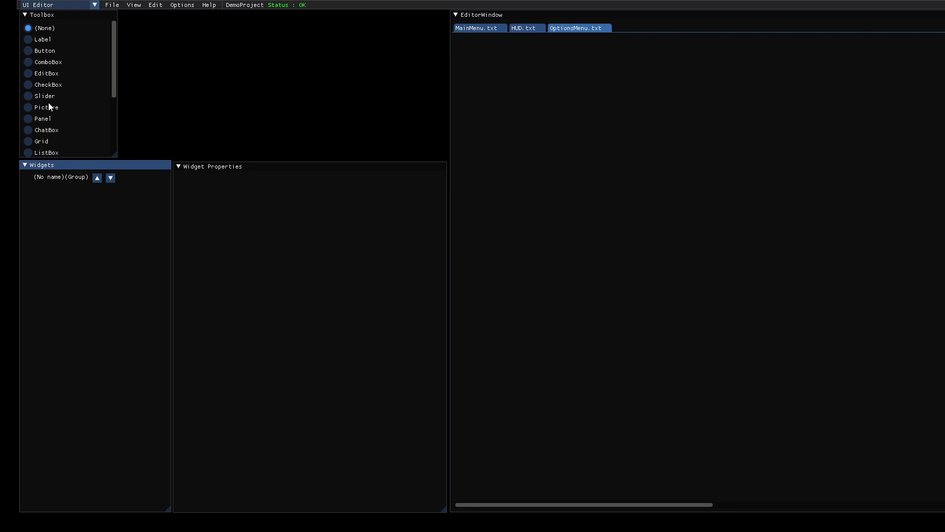
Add a panel widget with the Background_23.png image to the OptionsMenu dialog
click(28, 119)
scroll(310, 148, down, 3)
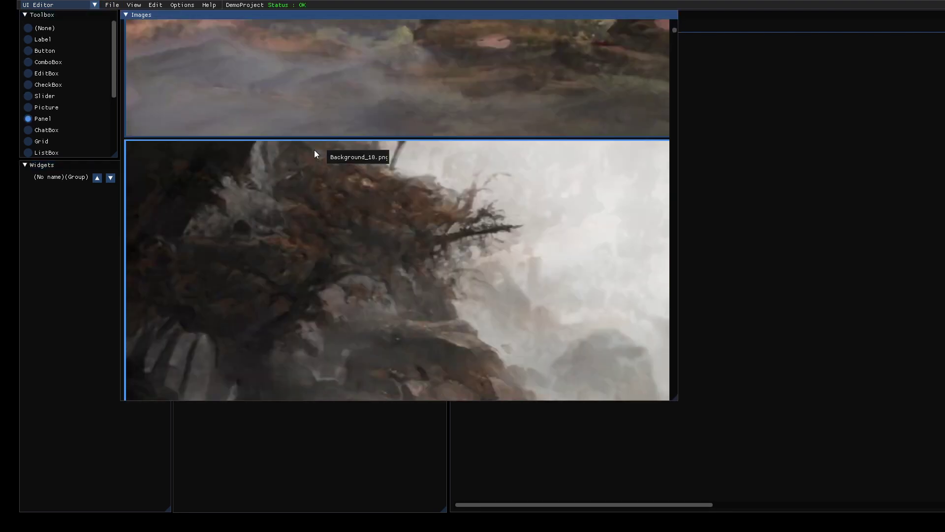
scroll(315, 153, down, 6)
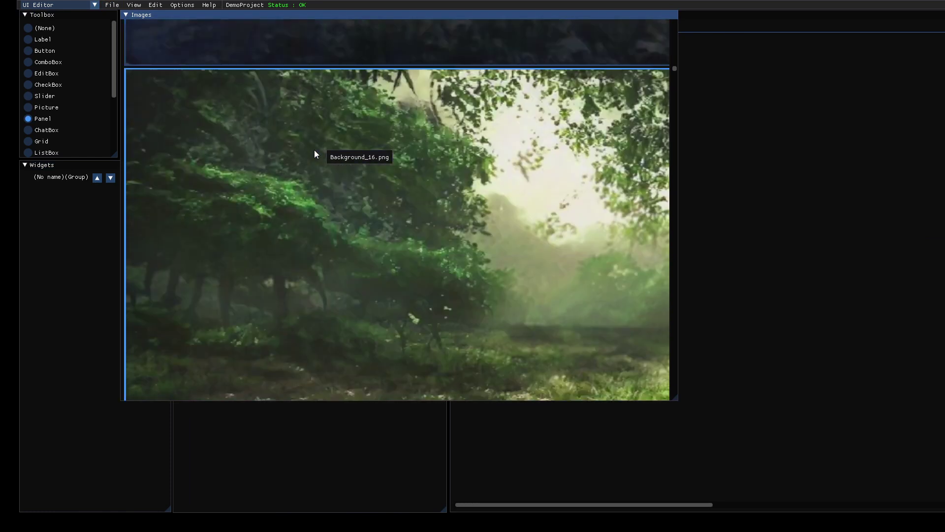
scroll(316, 153, down, 3)
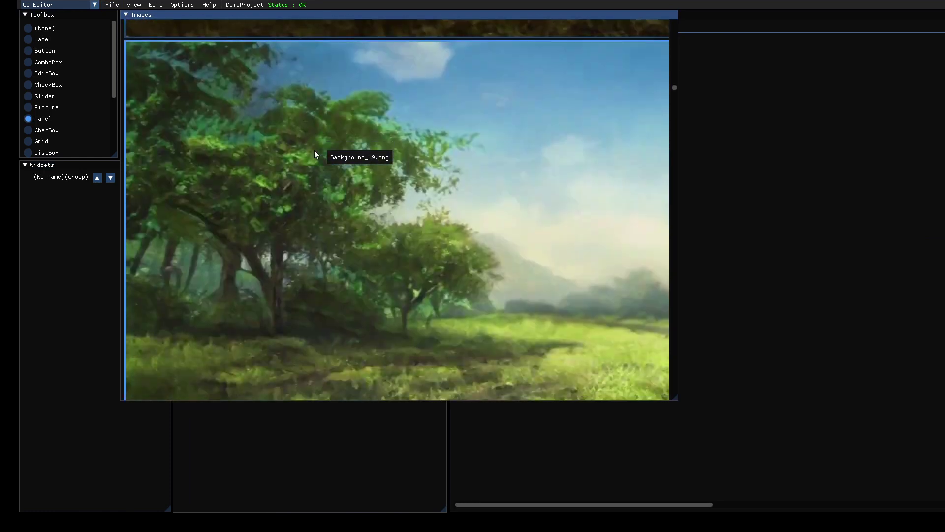
scroll(315, 154, down, 2)
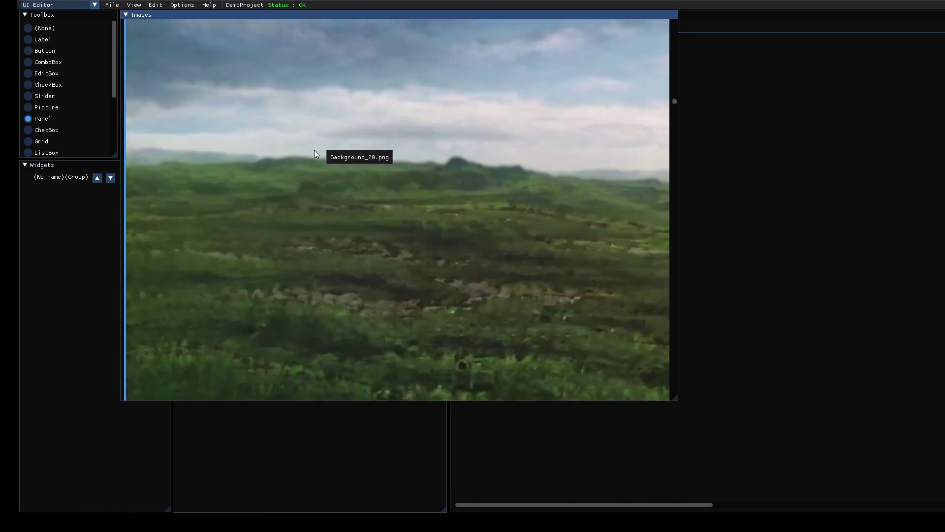
scroll(315, 152, down, 3)
scroll(380, 243, down, 2)
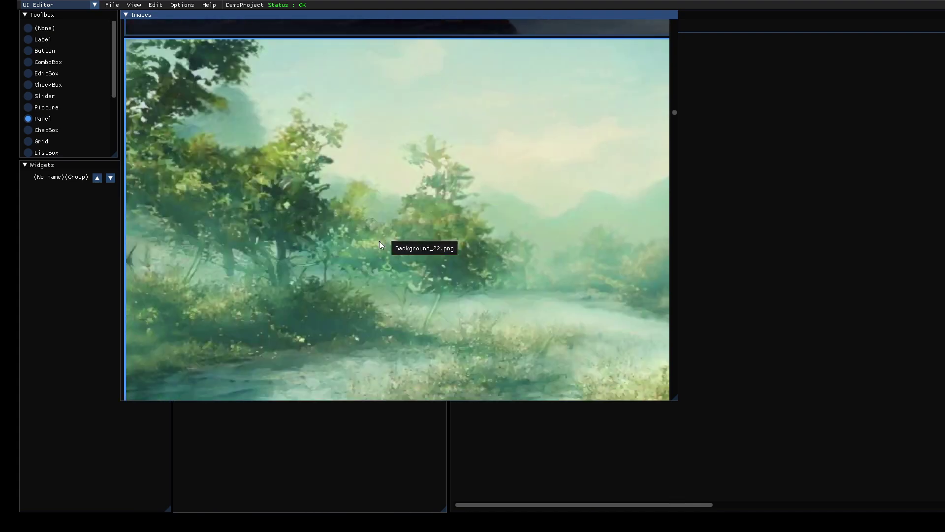
scroll(379, 242, down, 2)
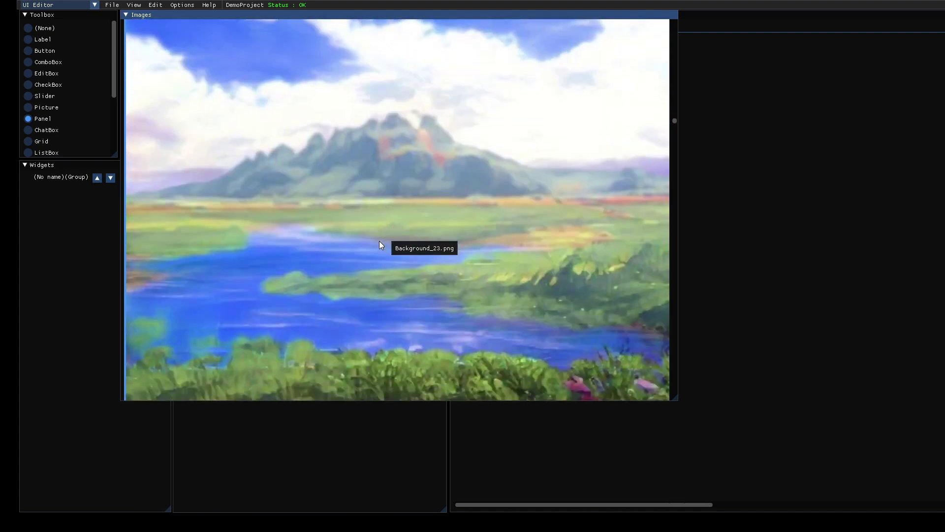
click(380, 241)
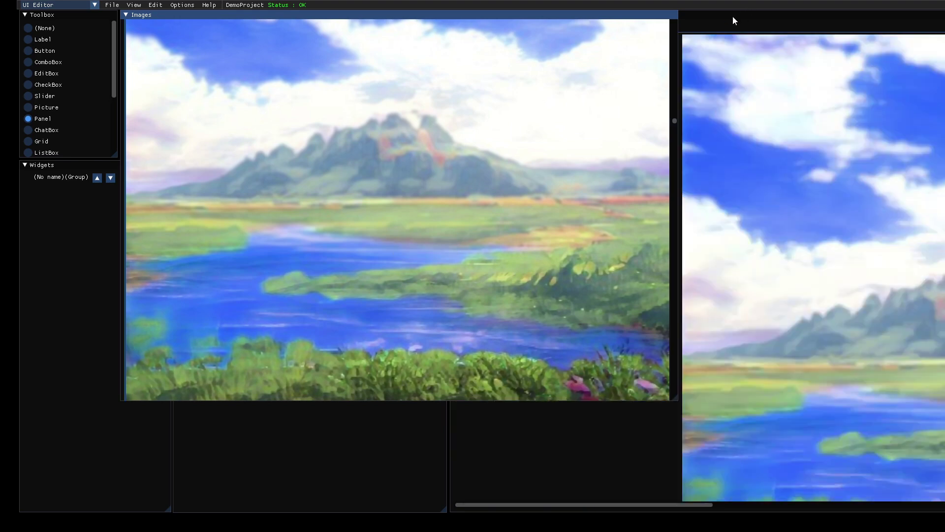
click(712, 64)
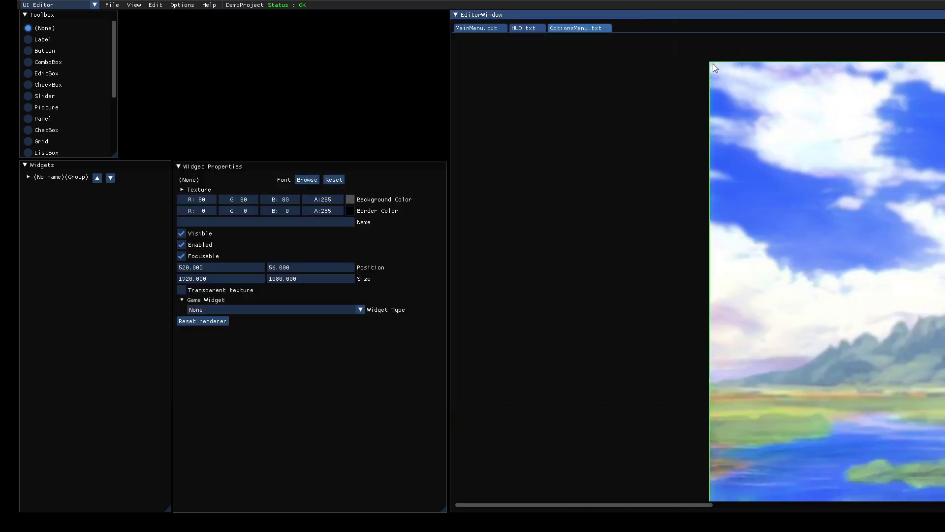
Set the background panel's position to 0, 0
click(237, 267)
text(0)
key(Tab)
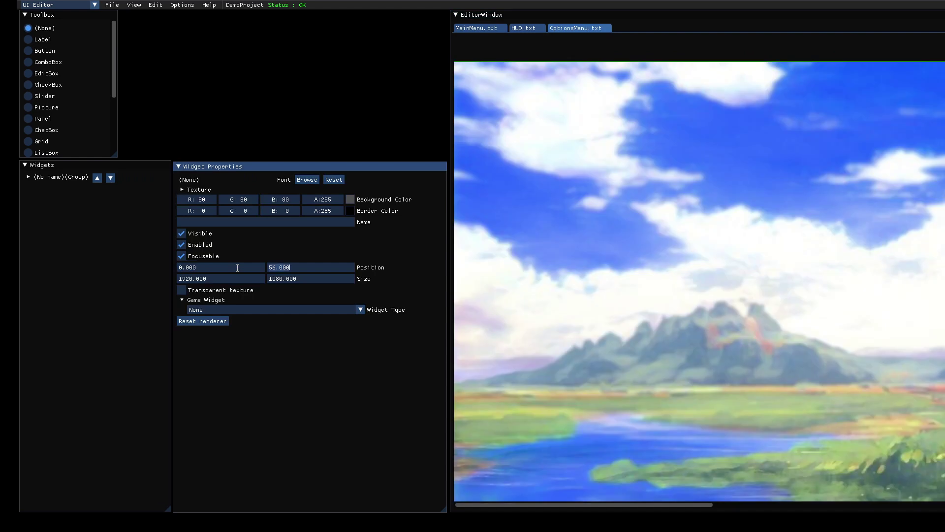
text(0)
key(Tab)
Expand the OptionsMenu root group and paste the copied Settings panel into it, over the background
click(27, 177)
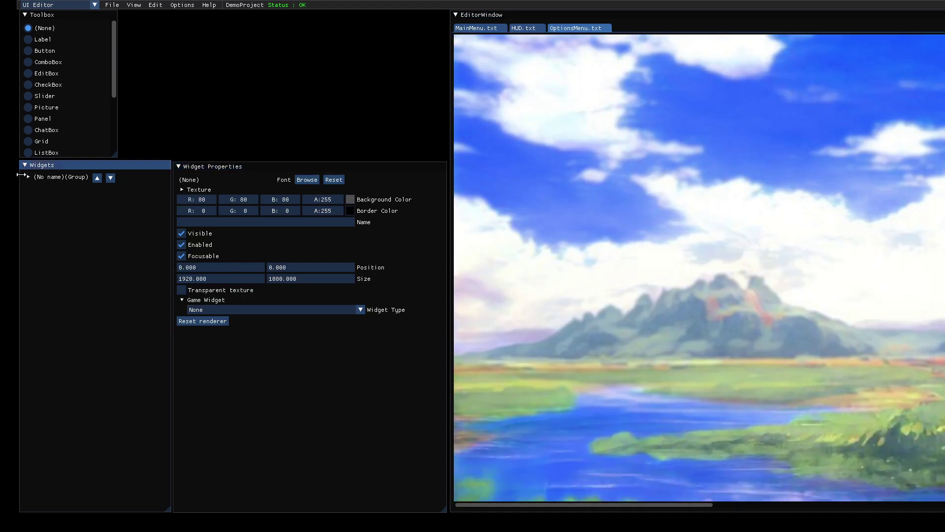
click(42, 175)
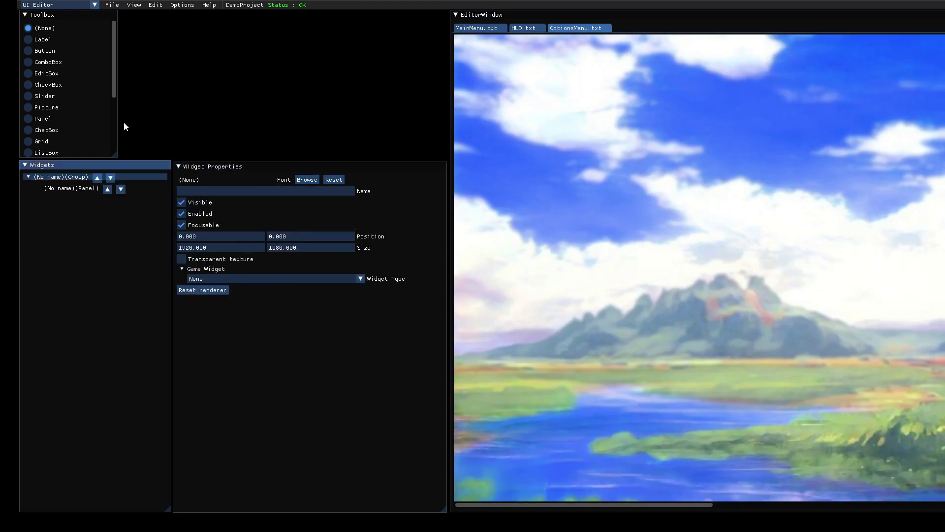
click(155, 5)
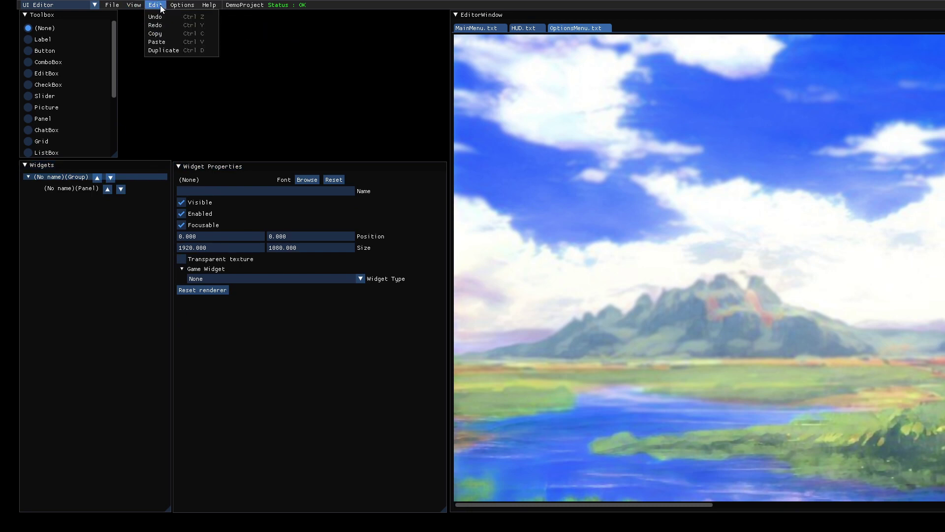
click(157, 42)
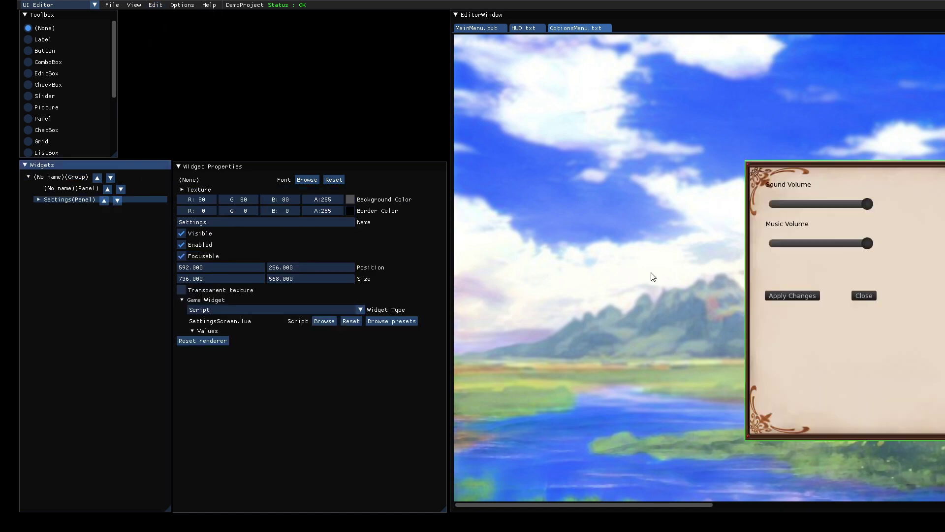
scroll(653, 276, right, 5)
scroll(651, 274, down, 1)
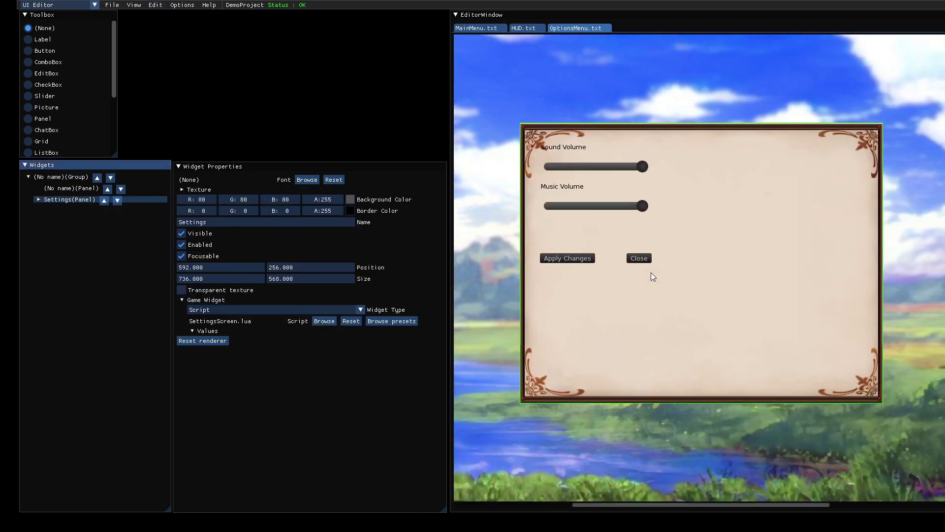
scroll(651, 273, up, 1)
Expand the pasted Settings panel's child widgets and inspect the CloseButton's properties
click(37, 200)
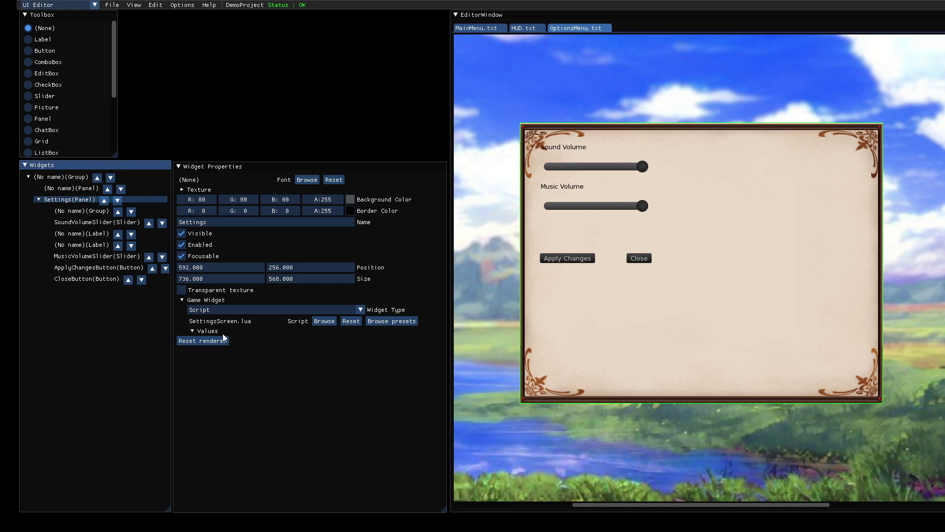
click(84, 279)
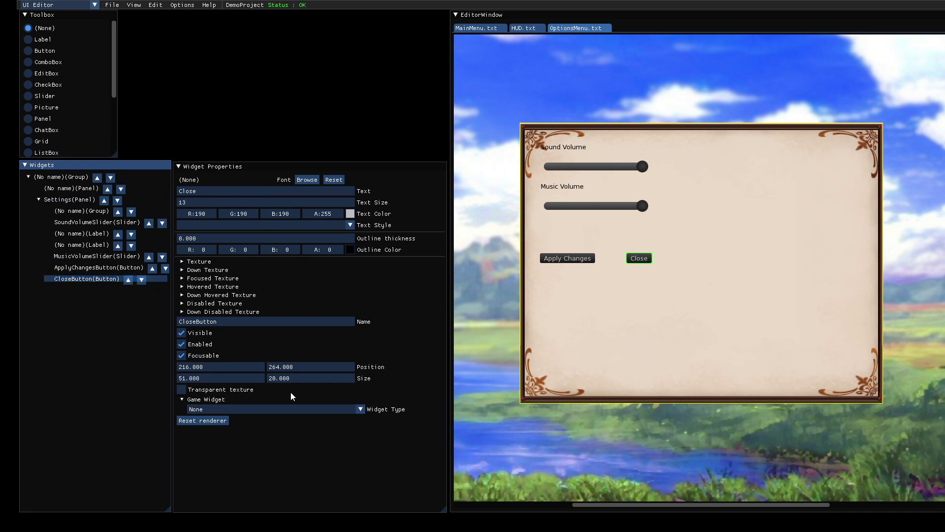
scroll(766, 405, down, 1)
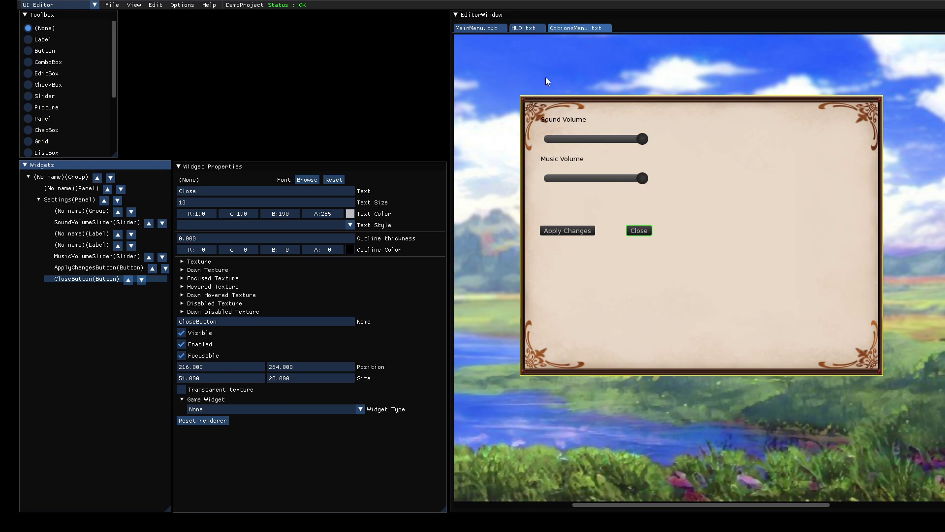
Return to MainMenu.txt, duplicate the Load Game button and select the copy
click(471, 28)
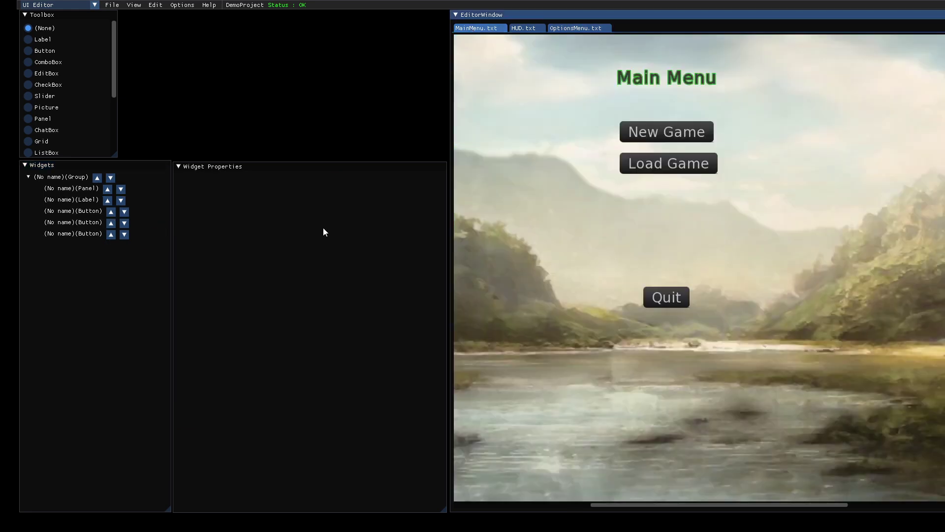
click(79, 210)
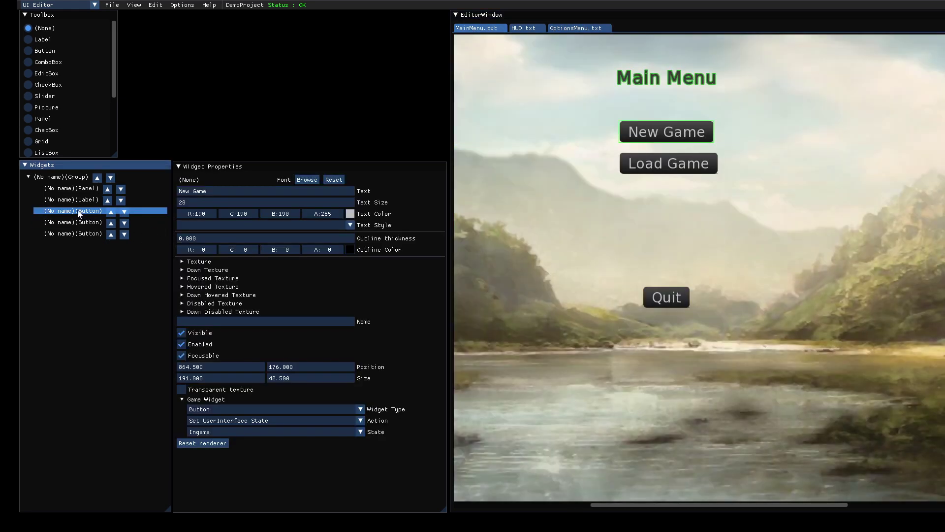
click(75, 222)
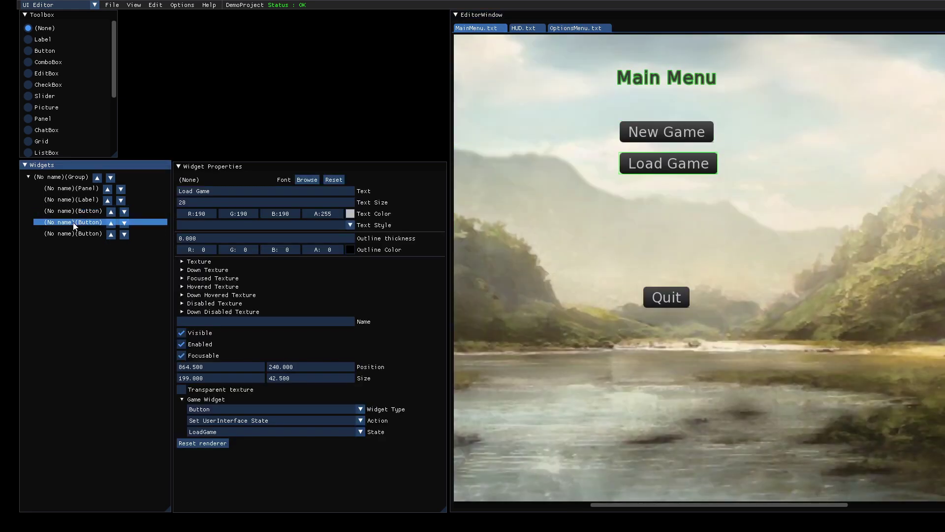
key(ctrl+v)
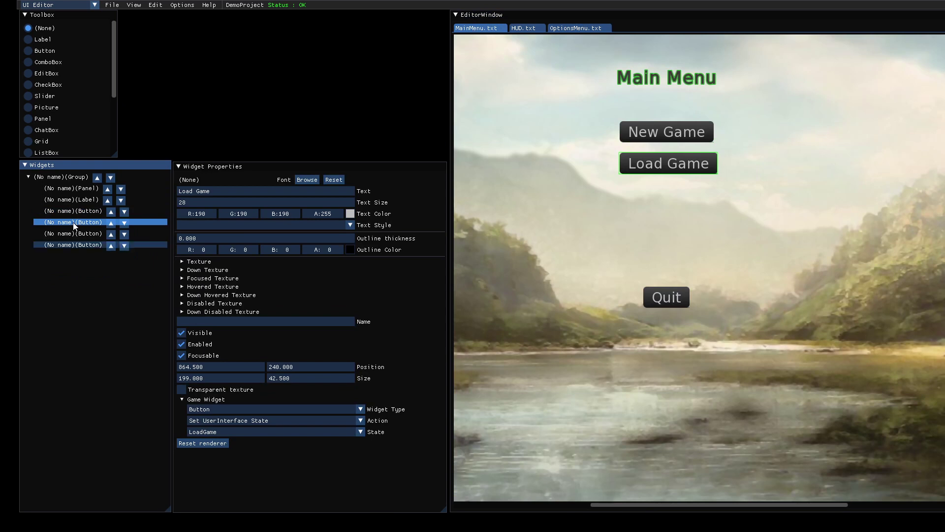
click(91, 245)
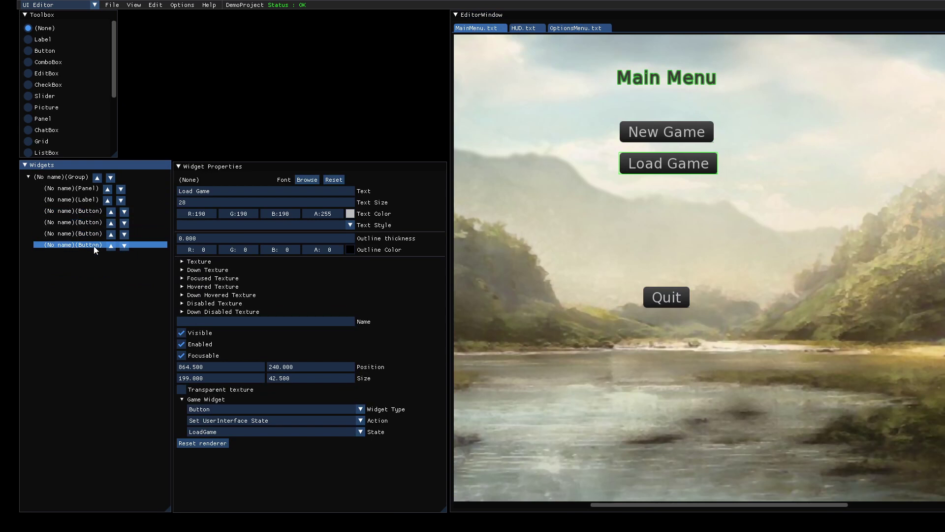
Change the duplicated button's text to Options
click(225, 190)
key(ctrl+a)
text(Optio)
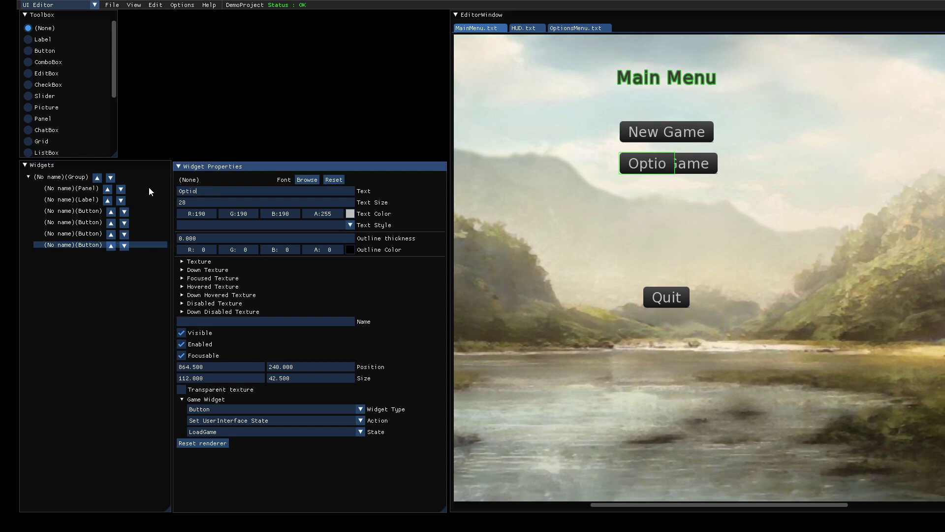
text(ns)
Move the Options button below Load Game to a vertical position of about 312 and center it horizontally
drag(661, 158, 663, 198)
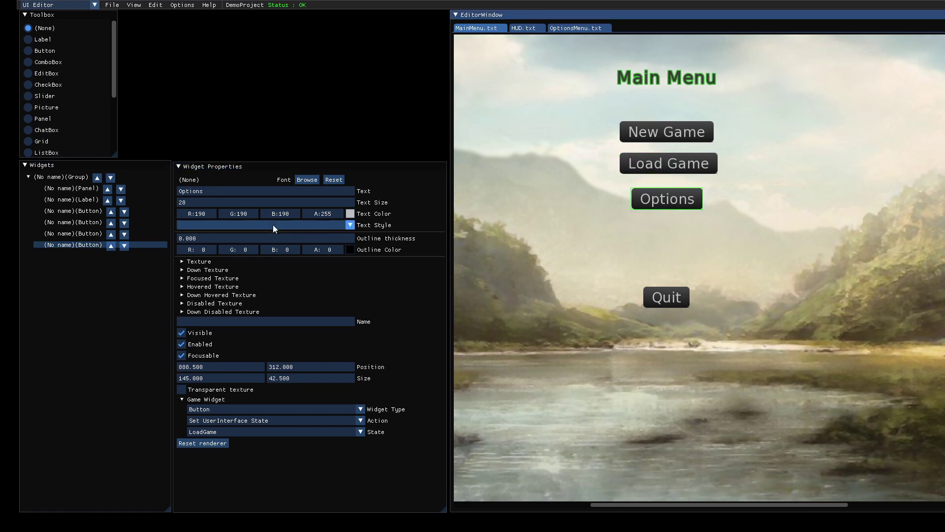
right_click(90, 246)
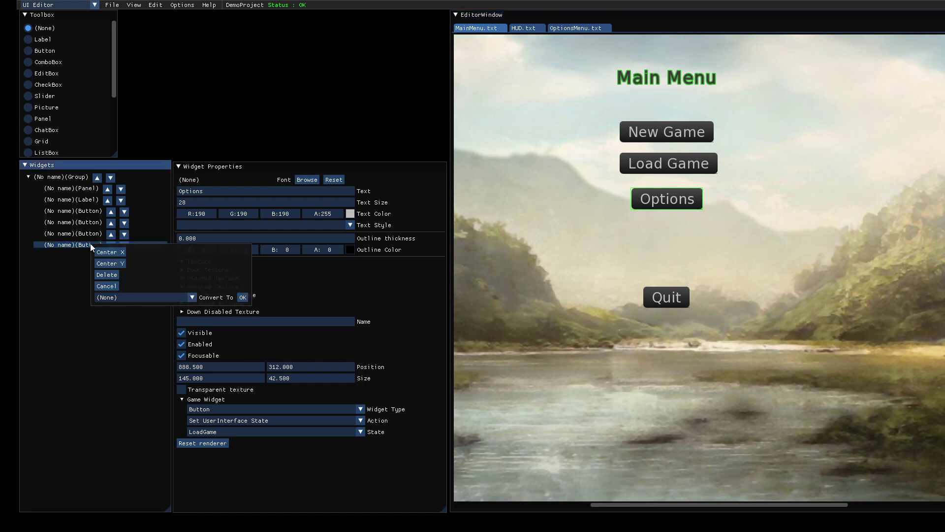
click(108, 249)
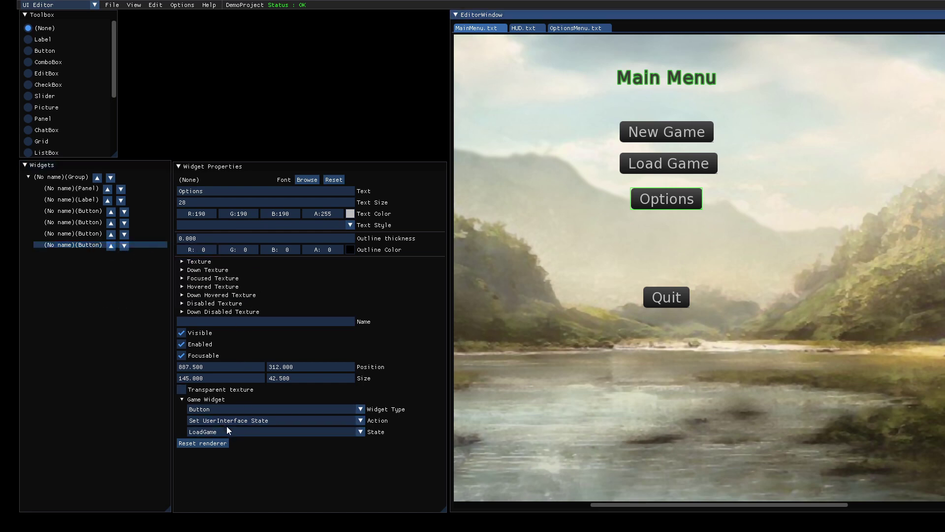
Check which user interface states are available for the Options button's action
click(238, 431)
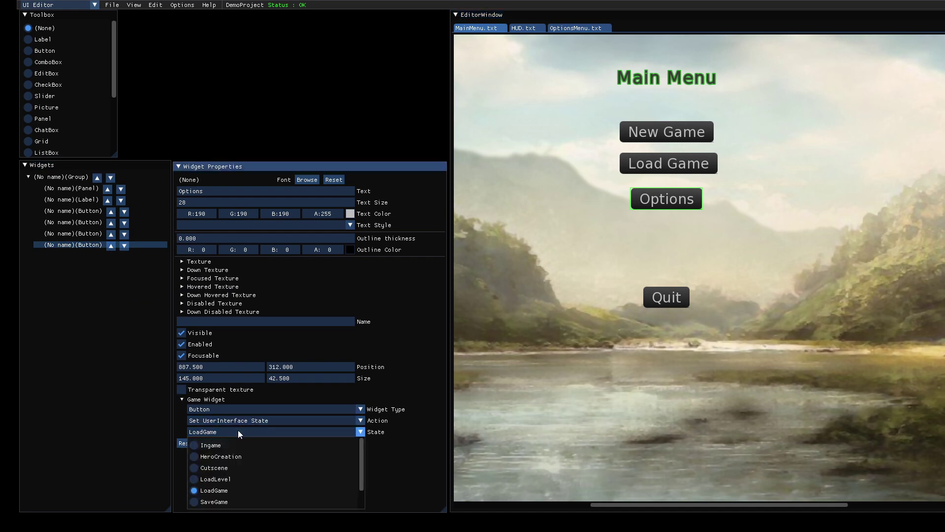
scroll(229, 475, down, 1)
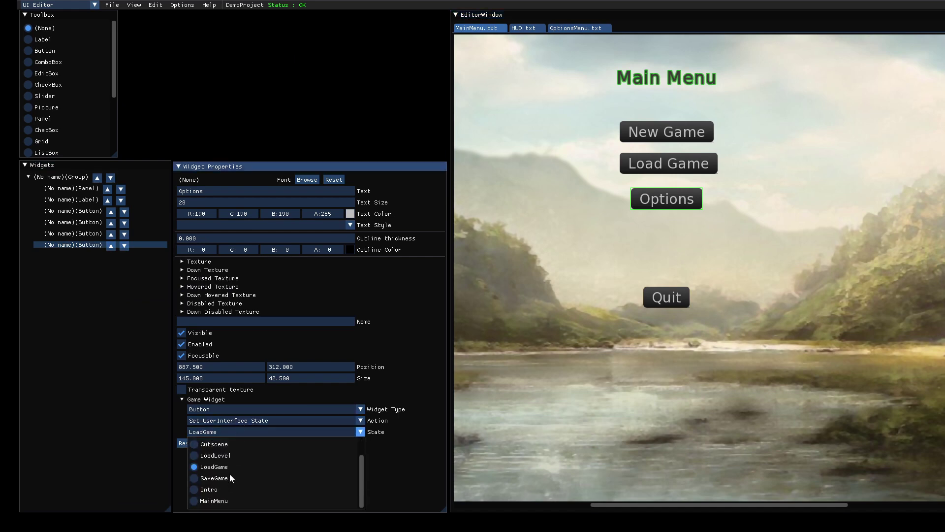
scroll(229, 475, up, 1)
scroll(230, 475, down, 1)
click(400, 452)
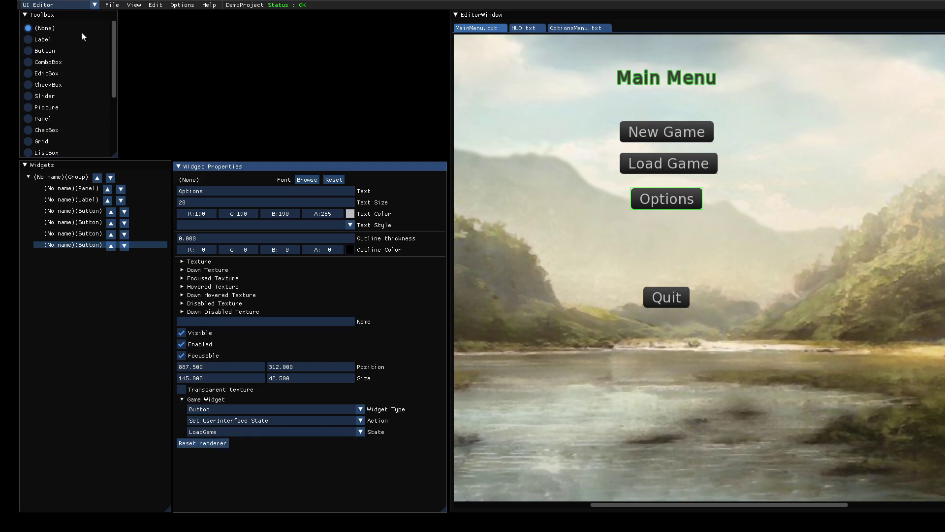
Switch to the Data Editor and add a user interface state named Options
click(93, 5)
click(58, 41)
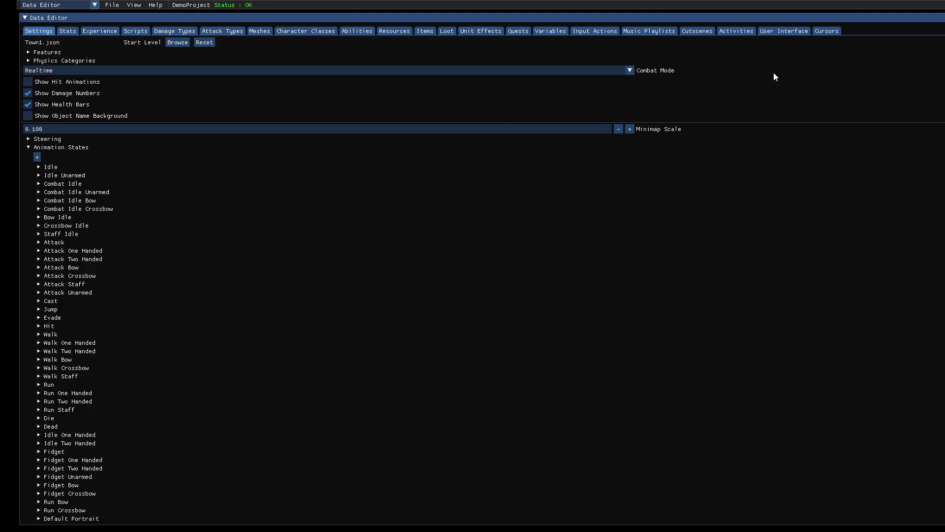
click(775, 31)
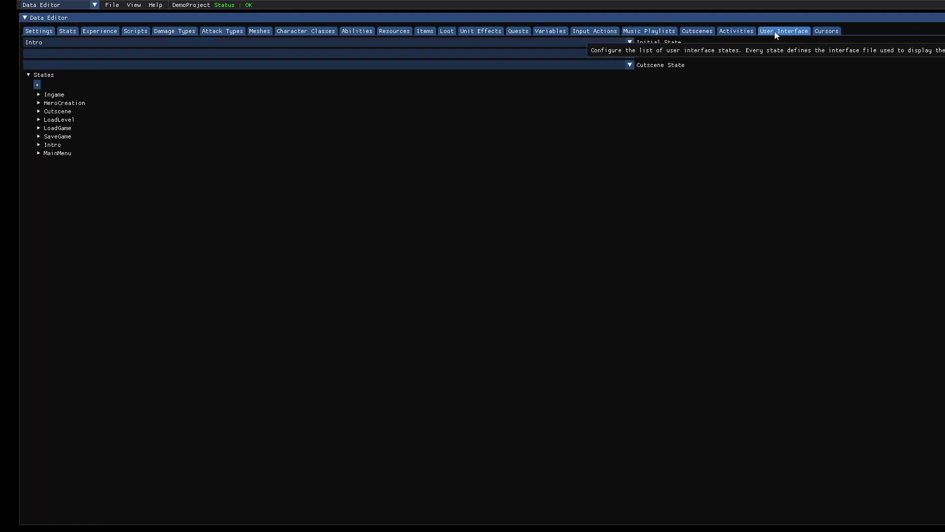
click(37, 84)
click(39, 161)
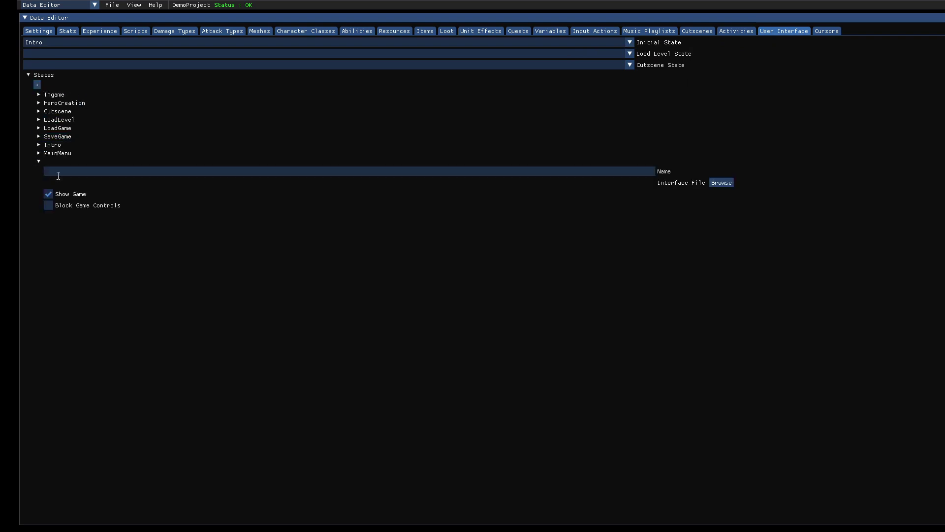
click(59, 172)
text(Options)
Assign OptionsMenu.txt as the Options state's interface file, disable Show Game and enable Block Game Controls
click(721, 183)
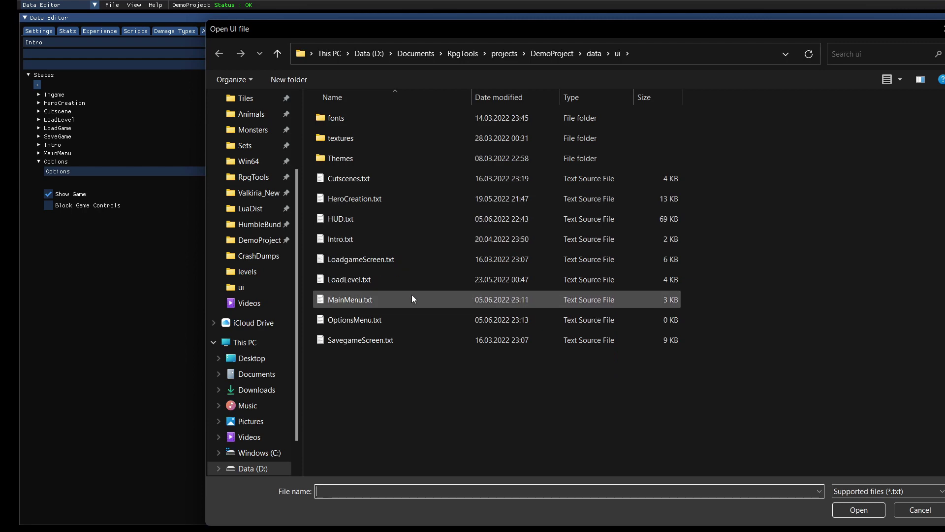
double_click(349, 319)
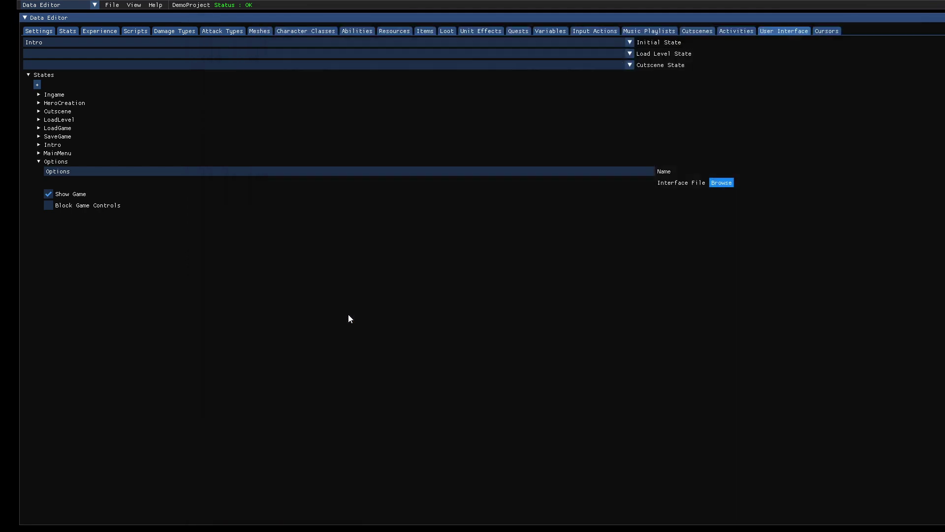
click(72, 195)
click(55, 207)
click(40, 163)
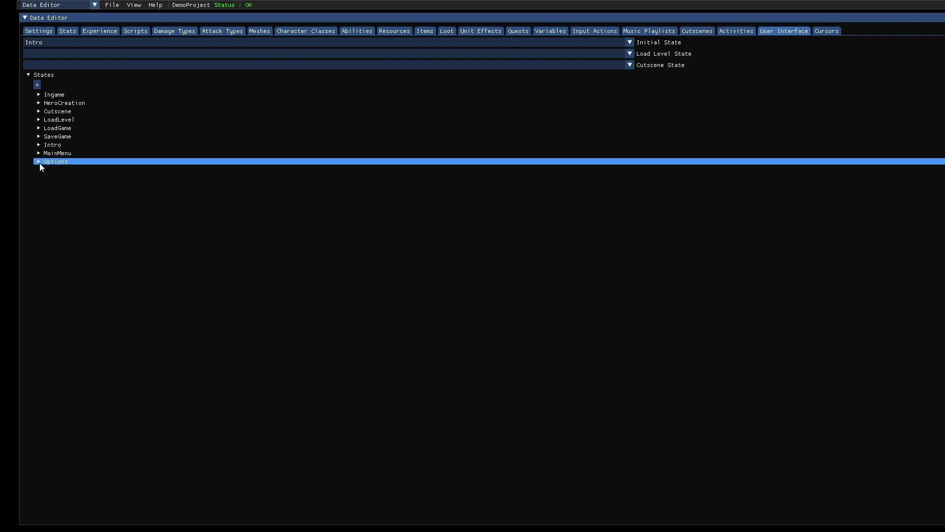
Save the user interface state data and switch to the UI Editor
click(113, 6)
click(122, 38)
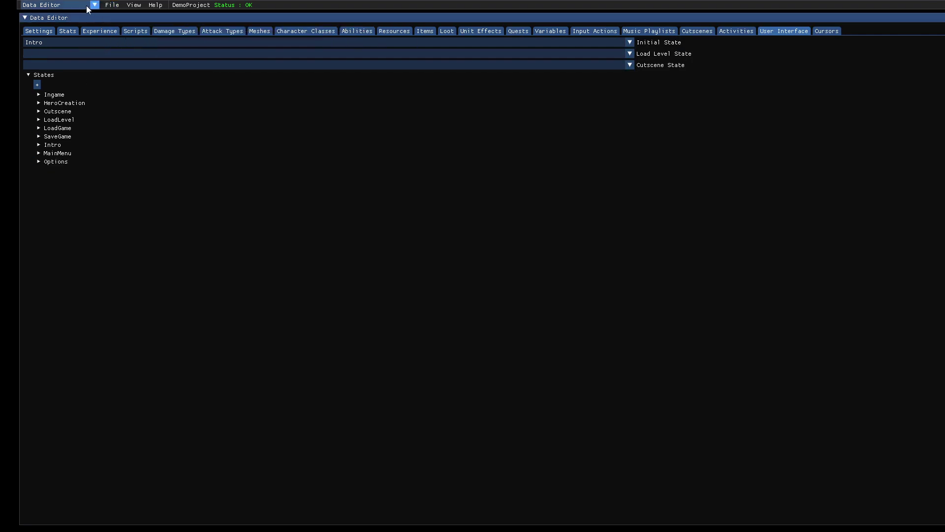
click(87, 5)
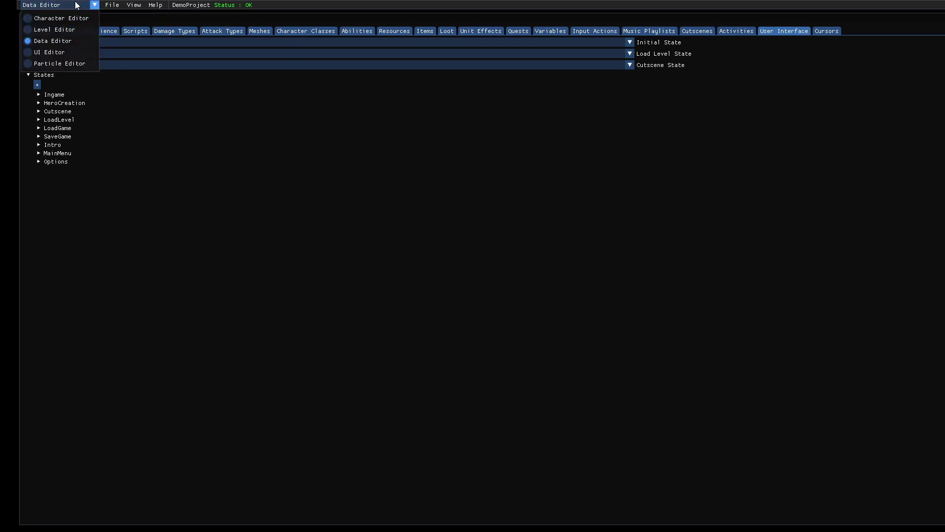
click(45, 53)
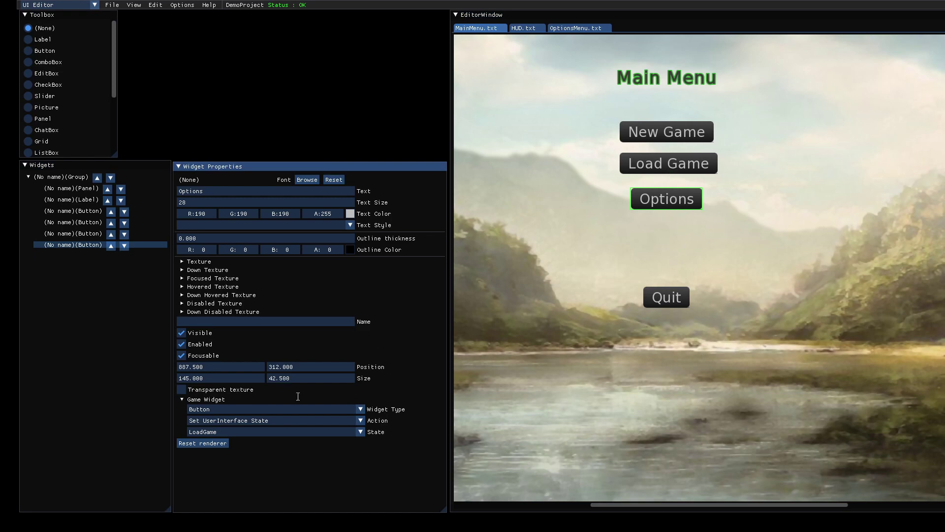
Set the Options button's action to Push UserInterface State with Options as the target state
click(251, 421)
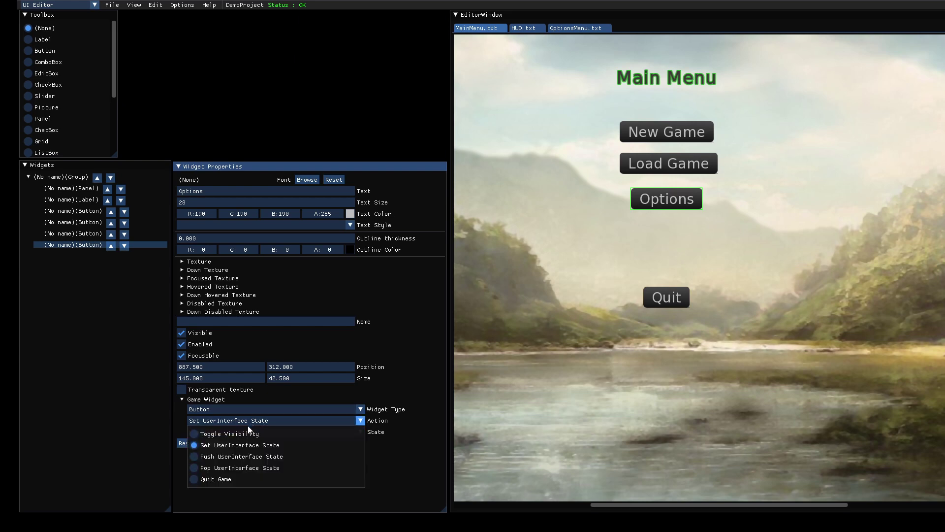
click(224, 456)
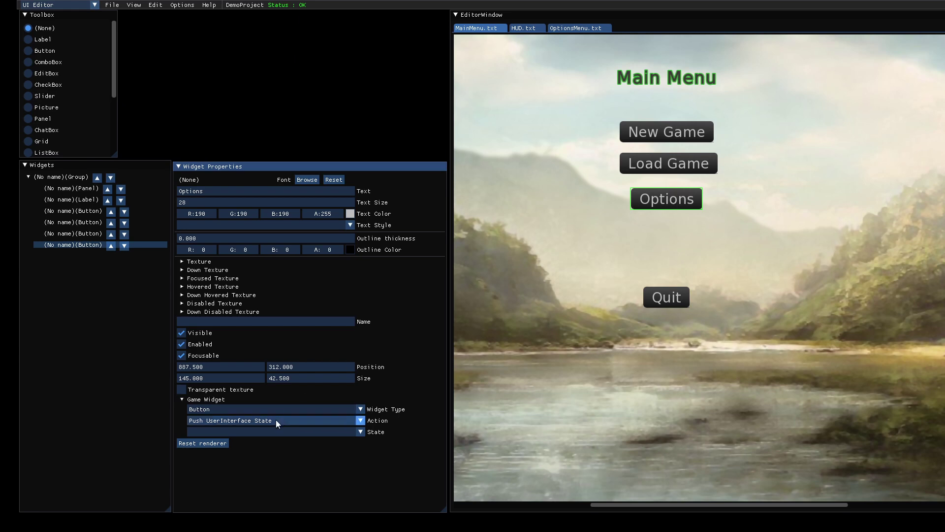
click(305, 432)
scroll(293, 455, down, 2)
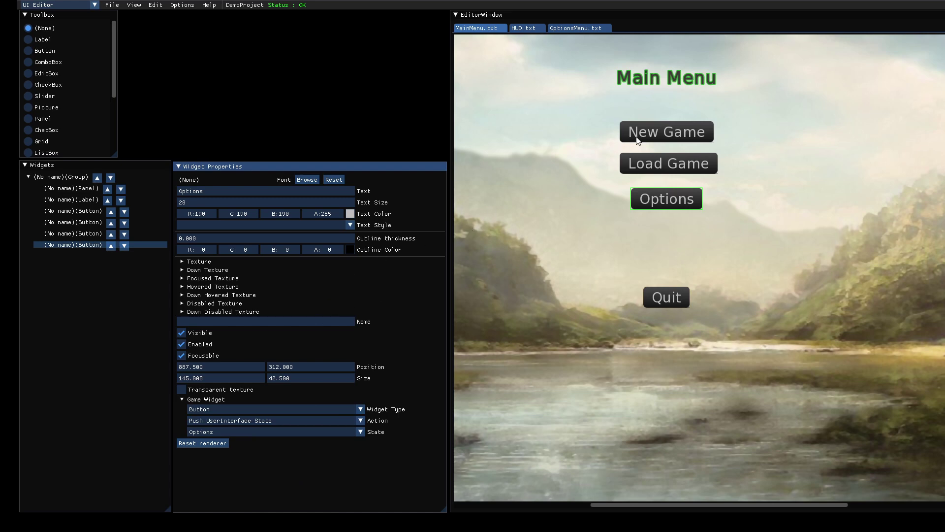
Change the Load Game button's action to Push UserInterface State with LoadGame as the target state
click(658, 170)
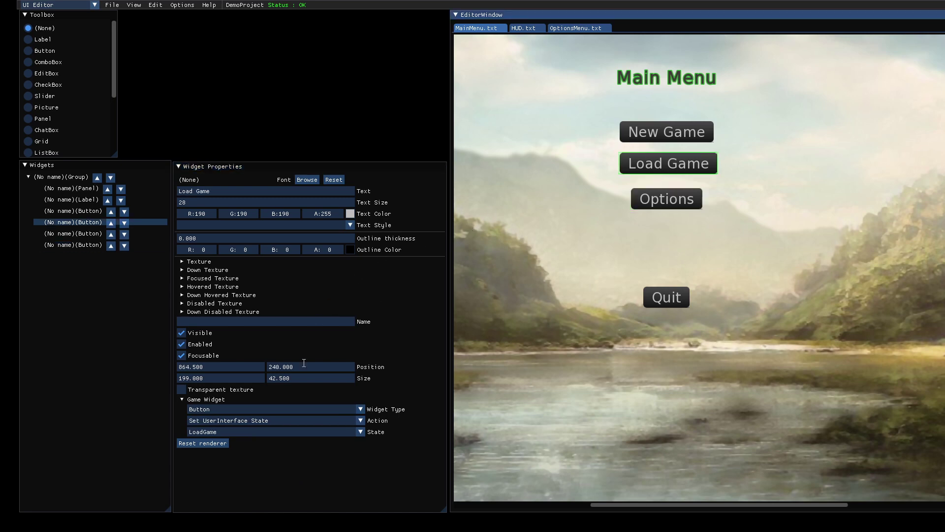
click(241, 422)
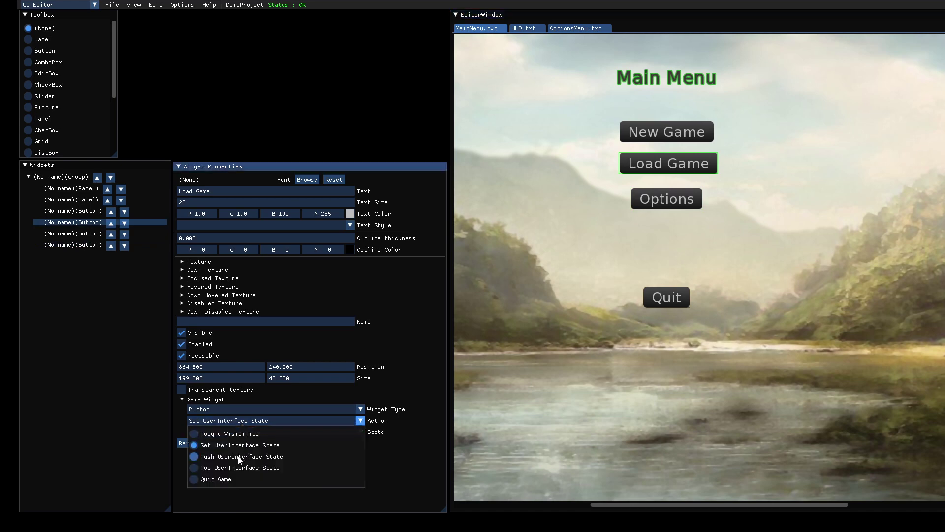
click(246, 457)
click(231, 430)
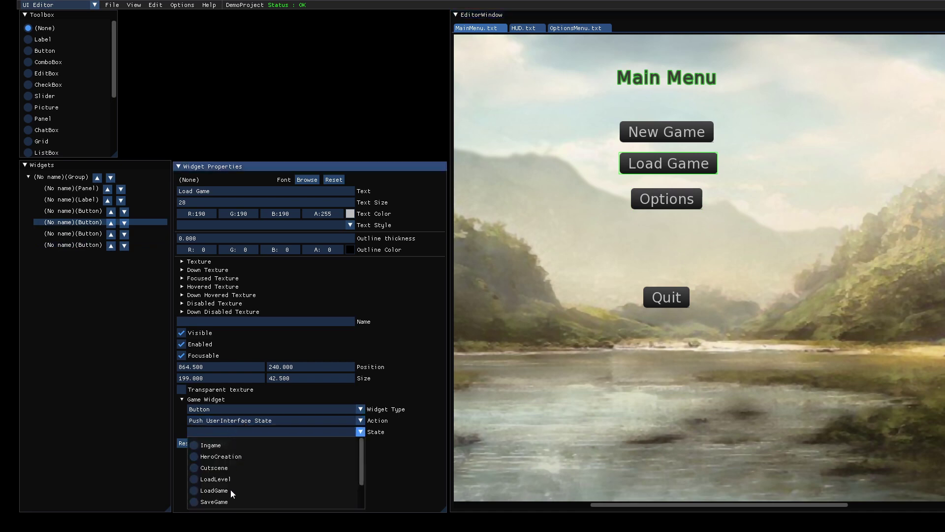
click(215, 490)
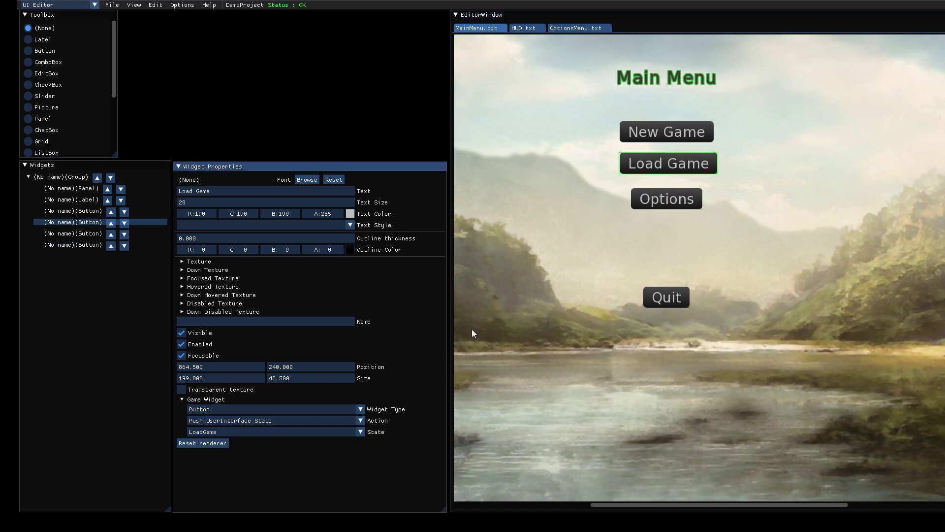
Change the New Game button's action to Push UserInterface State with Ingame as the target state
click(636, 130)
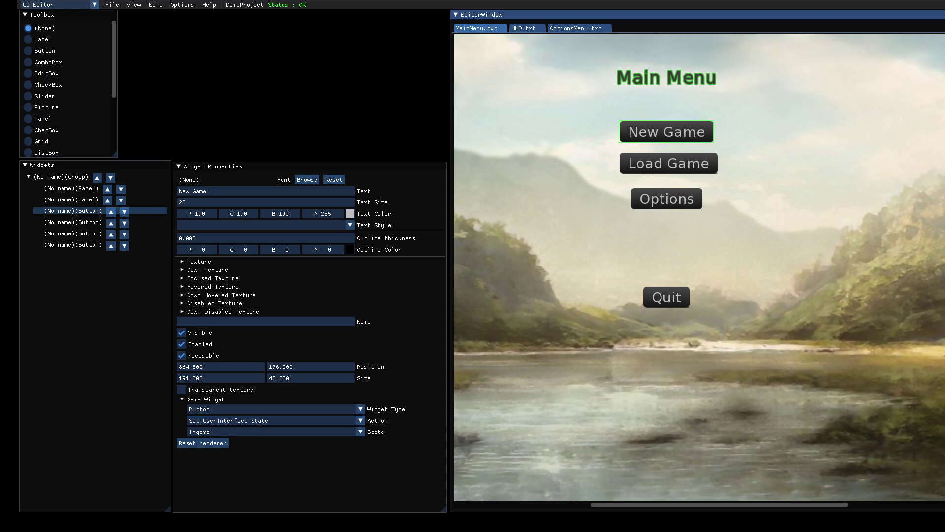
click(238, 421)
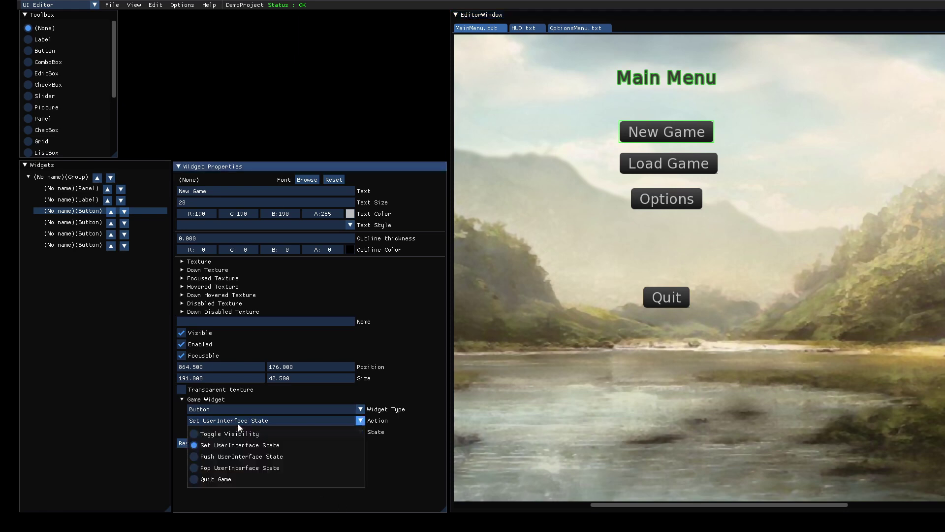
click(224, 457)
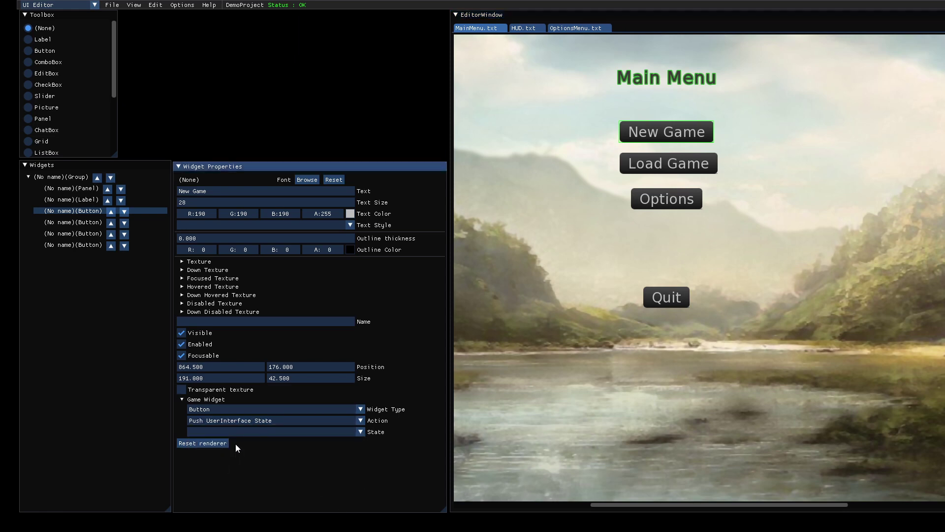
click(256, 431)
scroll(252, 464, down, 2)
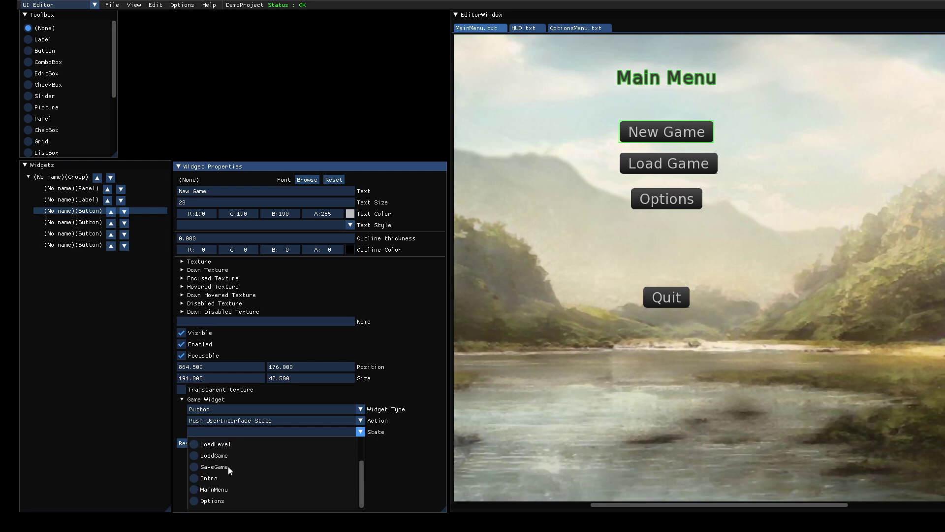
scroll(241, 460, up, 2)
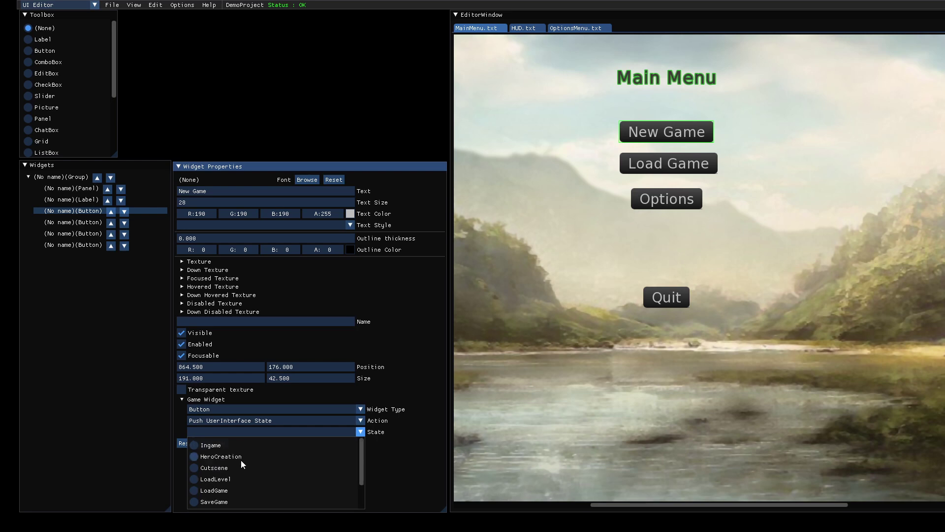
click(210, 445)
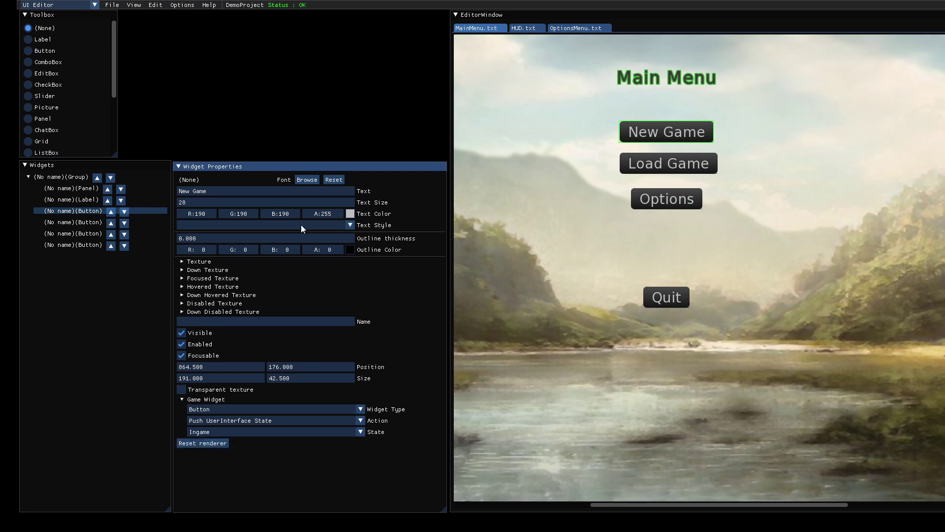
Make the Close button in OptionsMenu.txt a Button game widget with the Pop UserInterface State action, and save the file
click(580, 29)
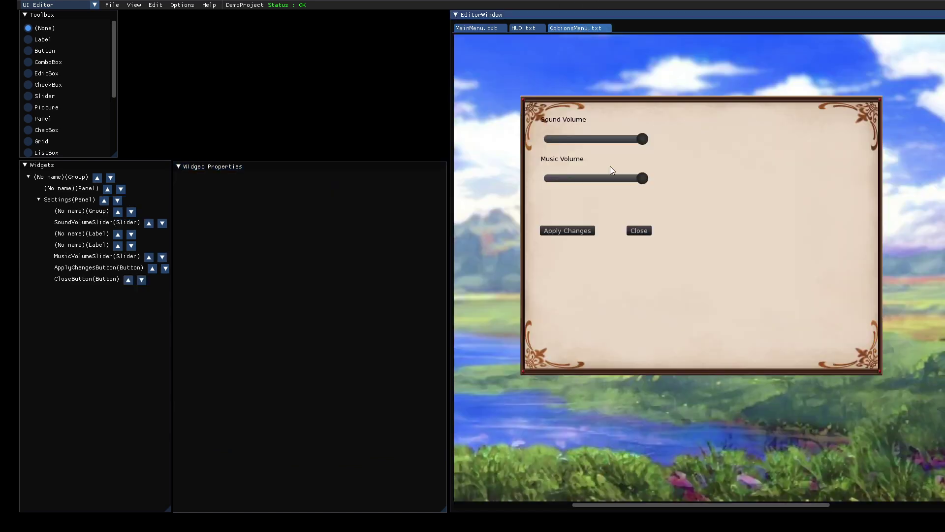
click(639, 234)
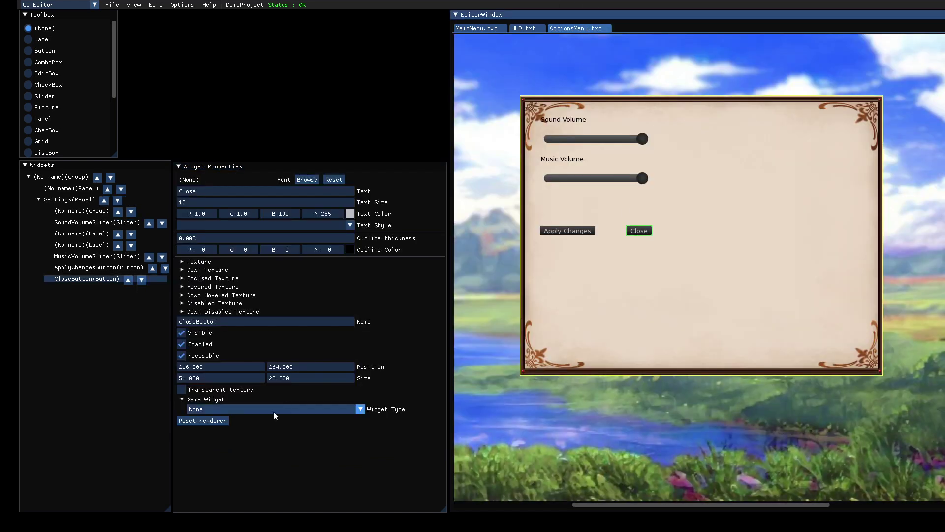
click(233, 408)
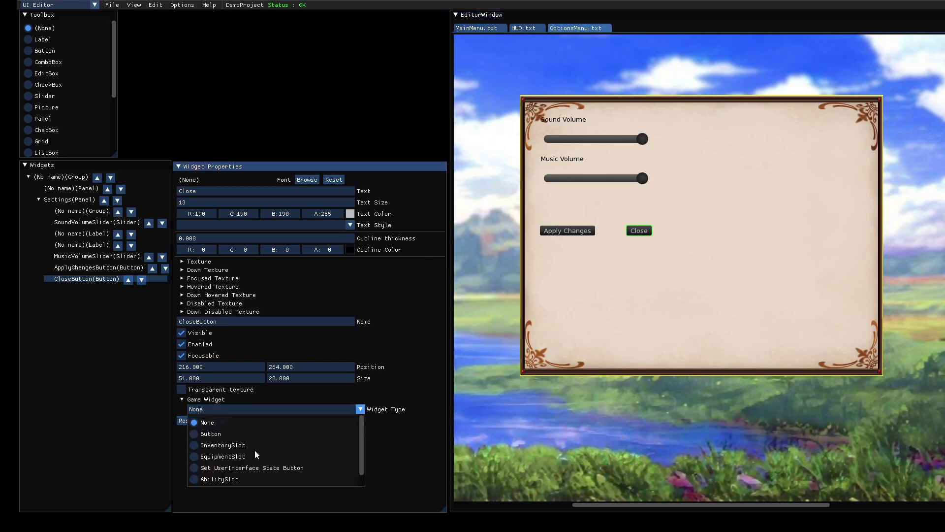
scroll(255, 451, down, 1)
scroll(255, 450, up, 1)
click(219, 434)
click(261, 421)
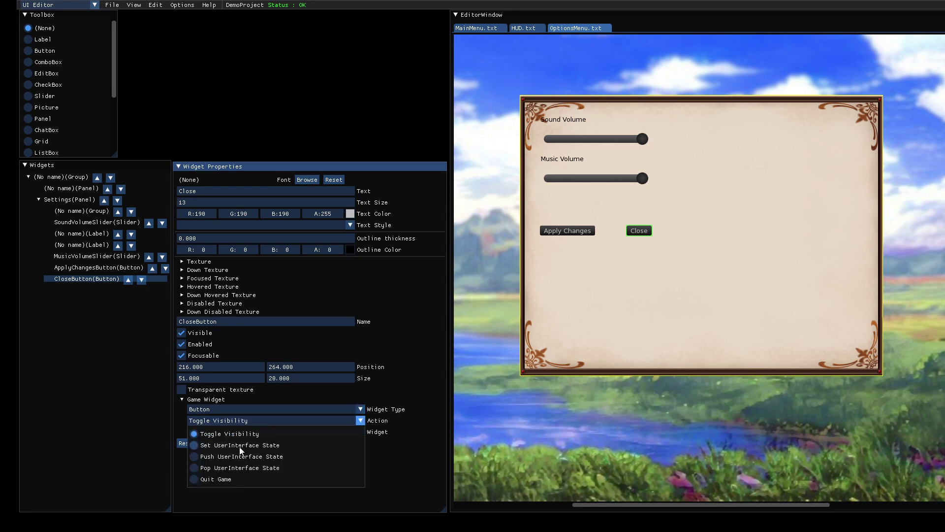
click(213, 468)
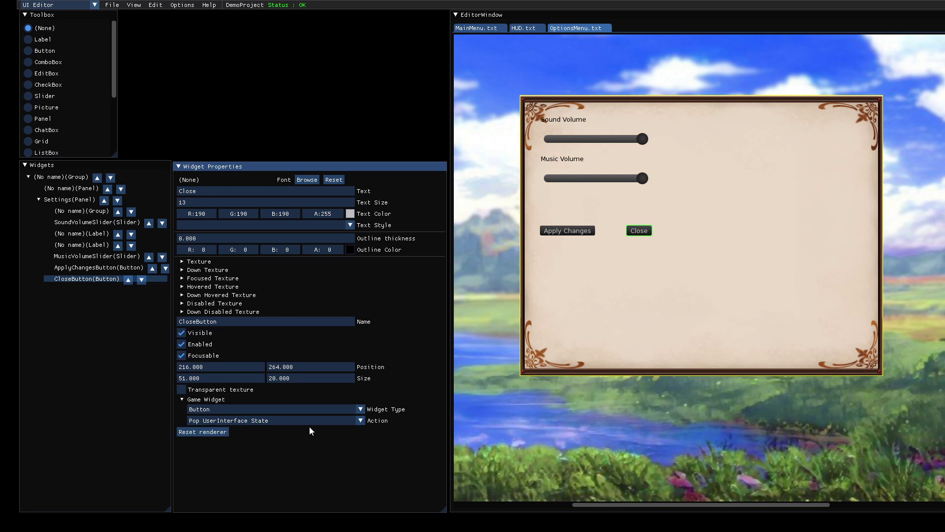
click(117, 7)
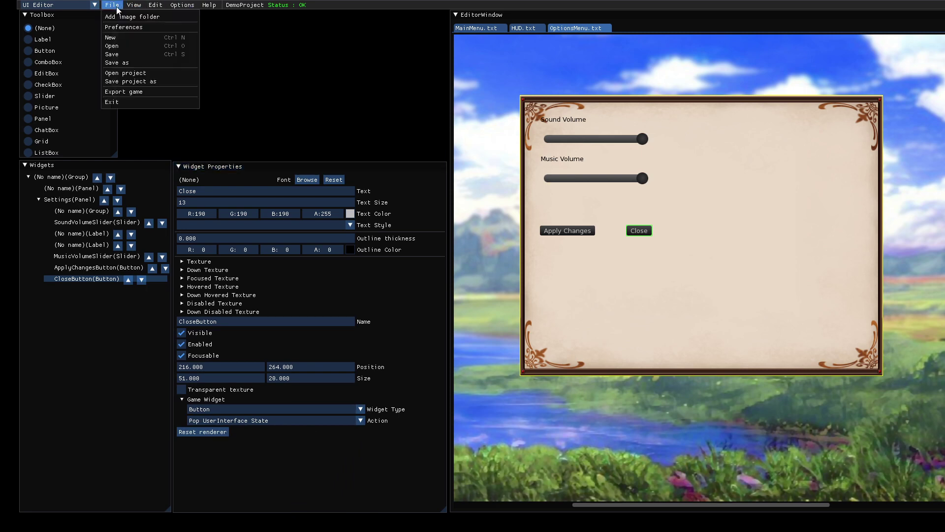
click(131, 54)
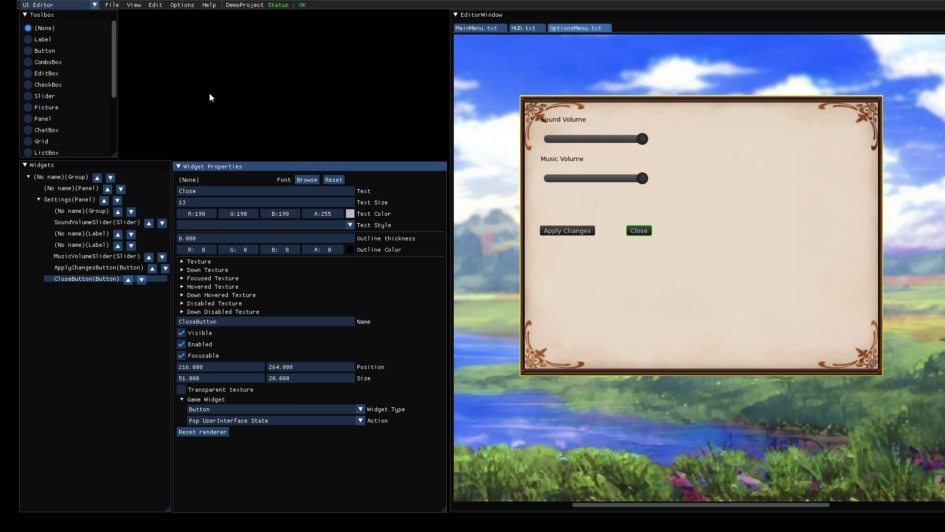
Switch to the Level Editor and test-play the game to check the main menu, ending the test again
click(80, 7)
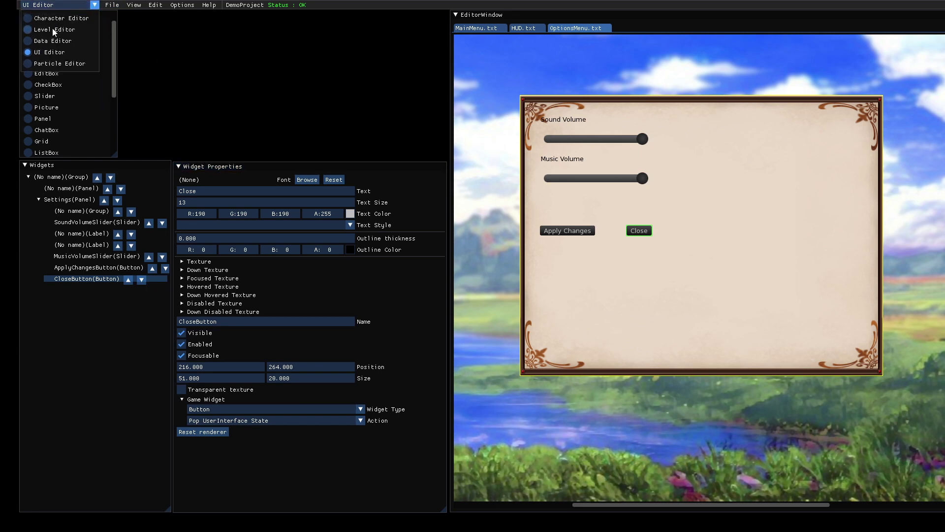
click(50, 32)
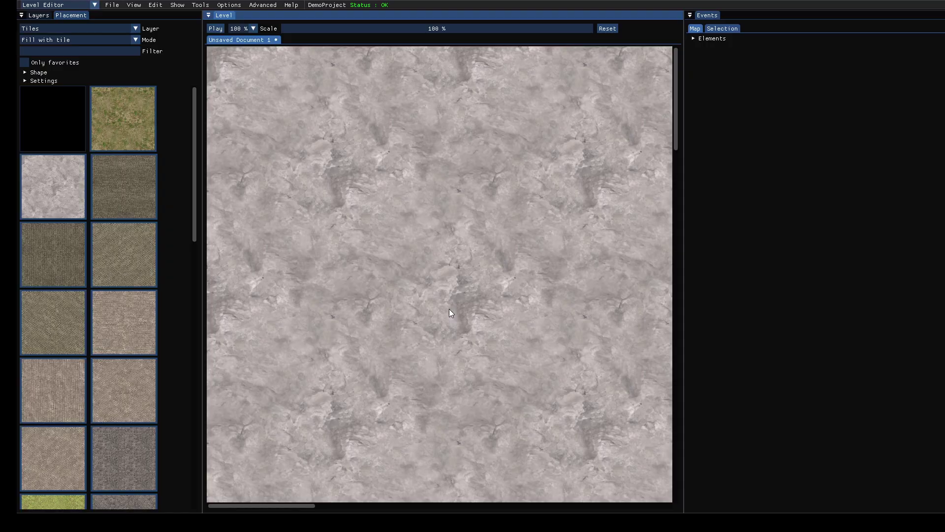
key(F5)
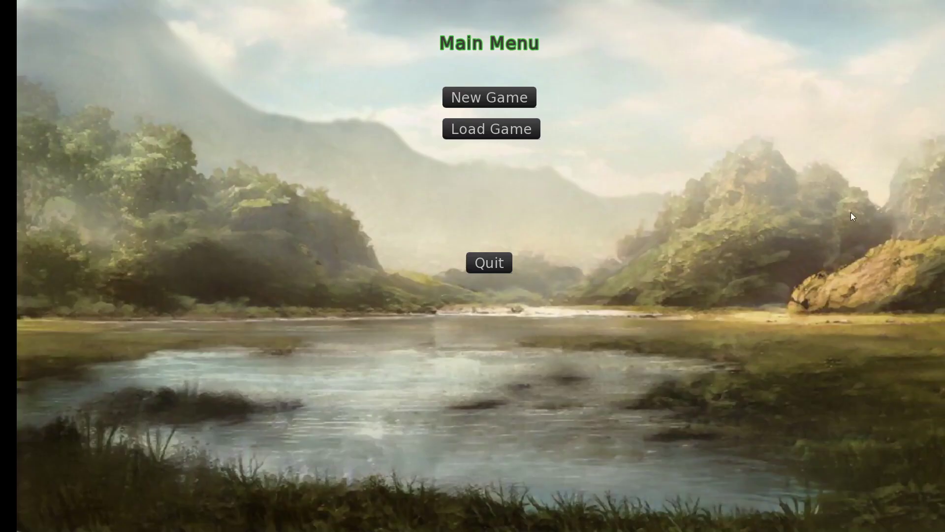
key(Escape)
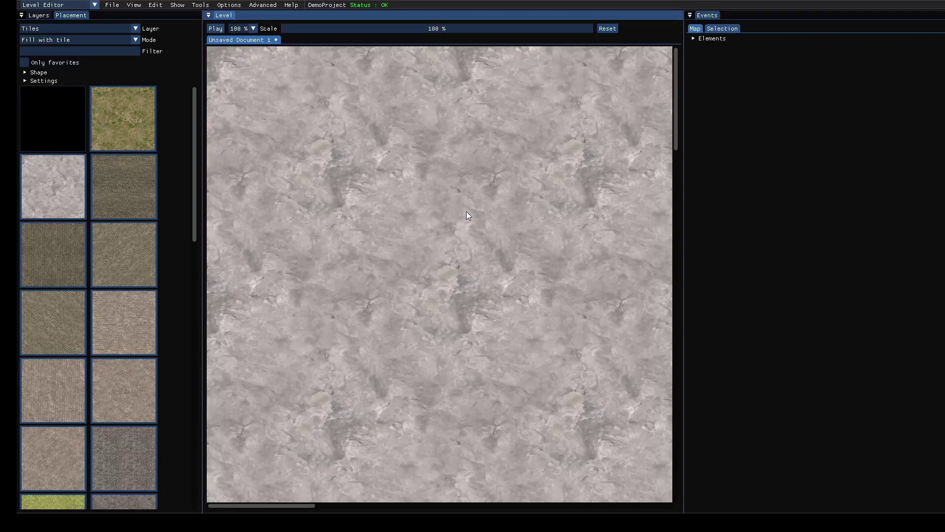
Return to the UI Editor and save MainMenu.txt
click(85, 7)
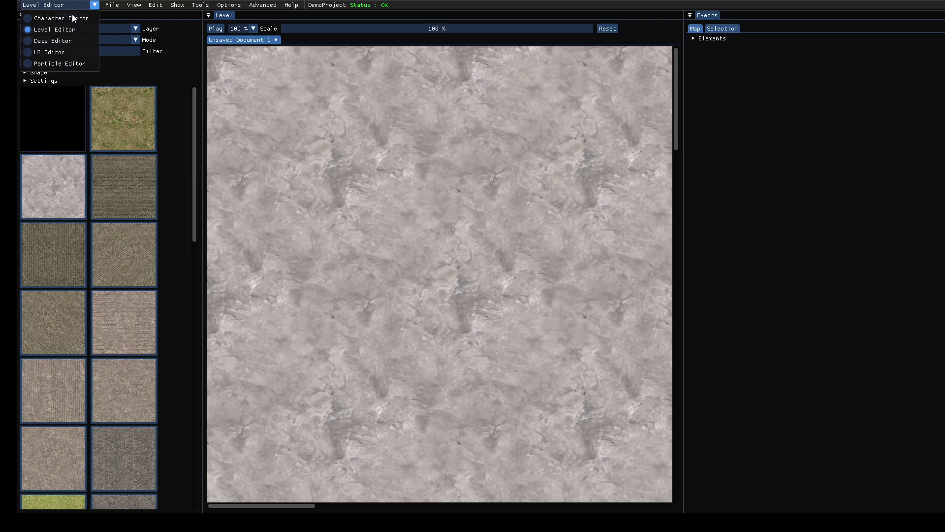
click(39, 53)
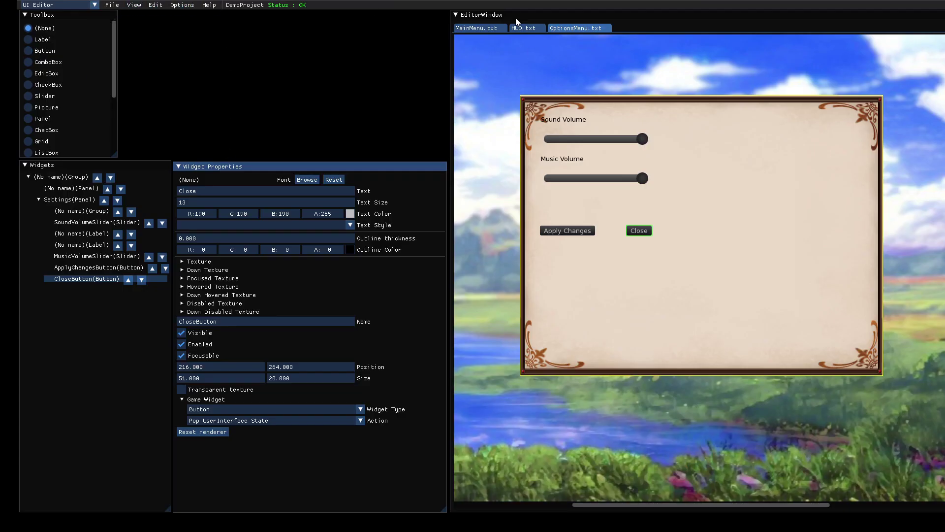
click(470, 30)
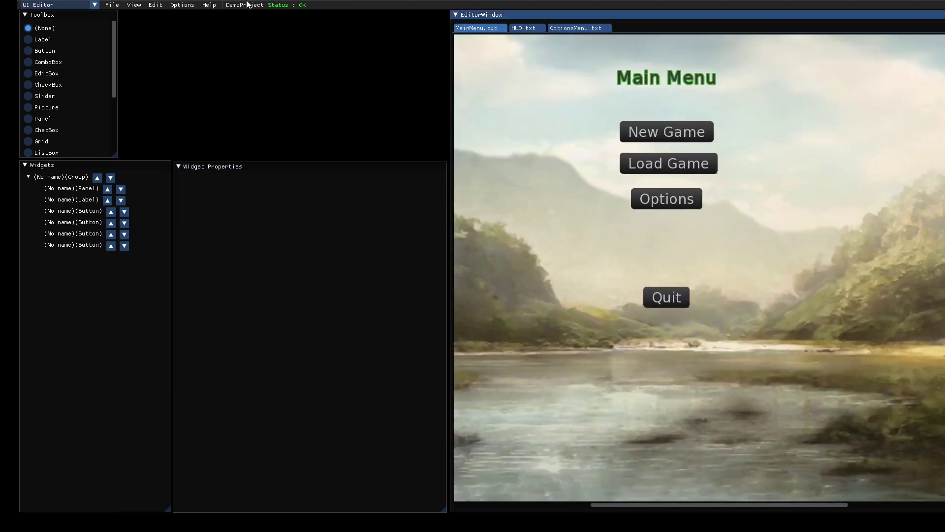
click(117, 5)
click(132, 55)
Switch to the Level Editor, test-play the game and open the options menu from the main menu
click(81, 5)
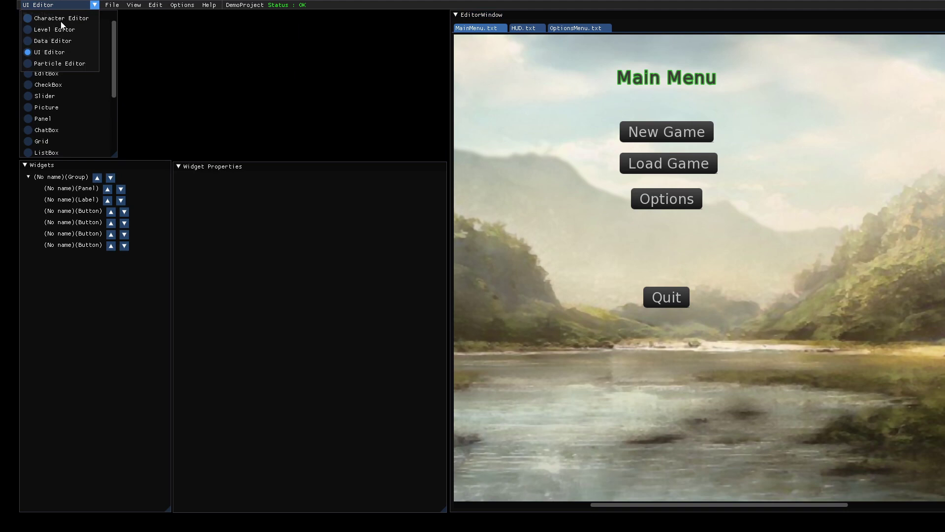
click(36, 32)
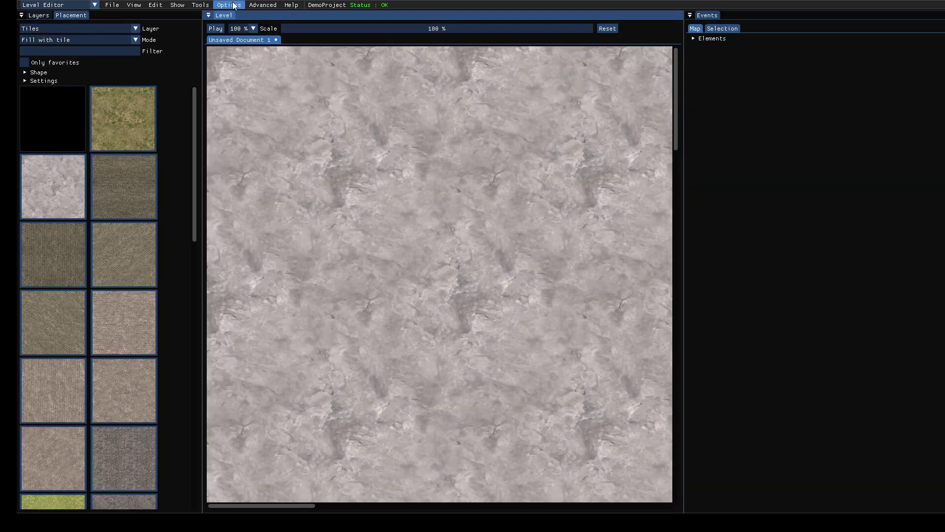
click(201, 6)
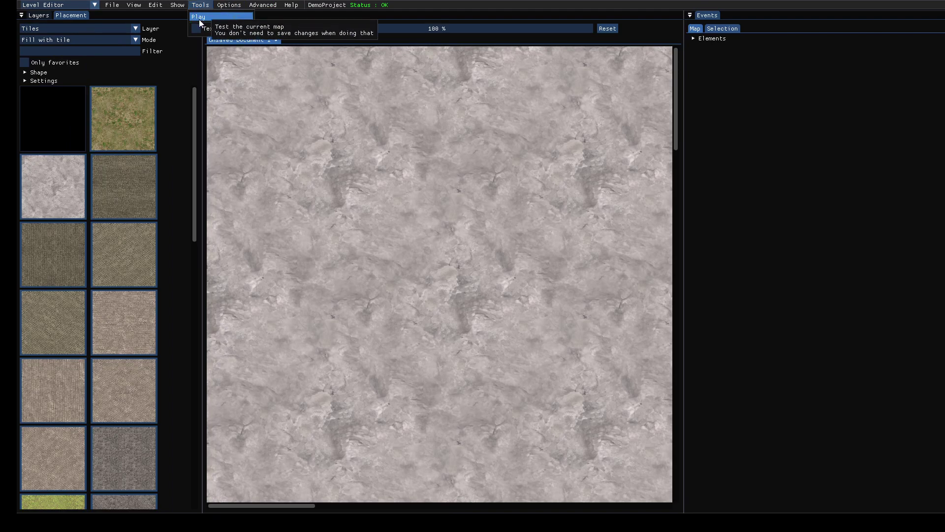
click(199, 18)
click(389, 177)
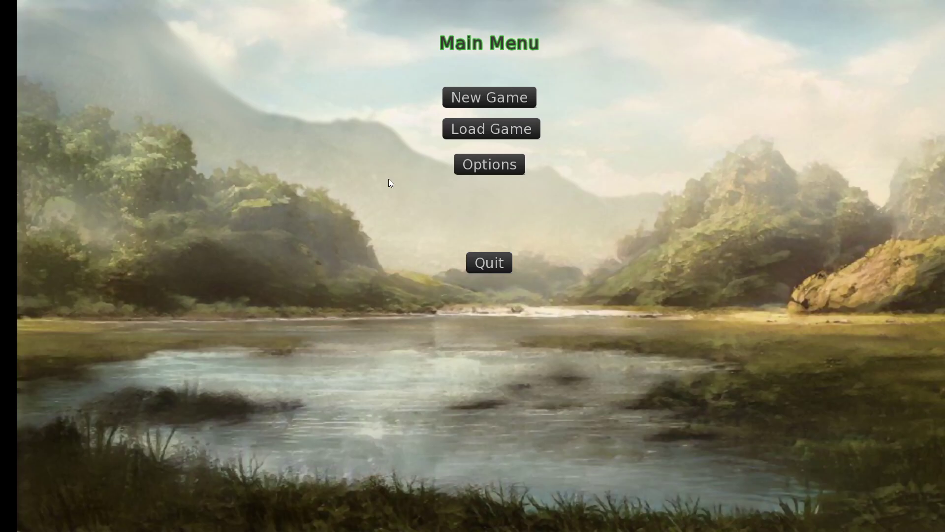
click(495, 172)
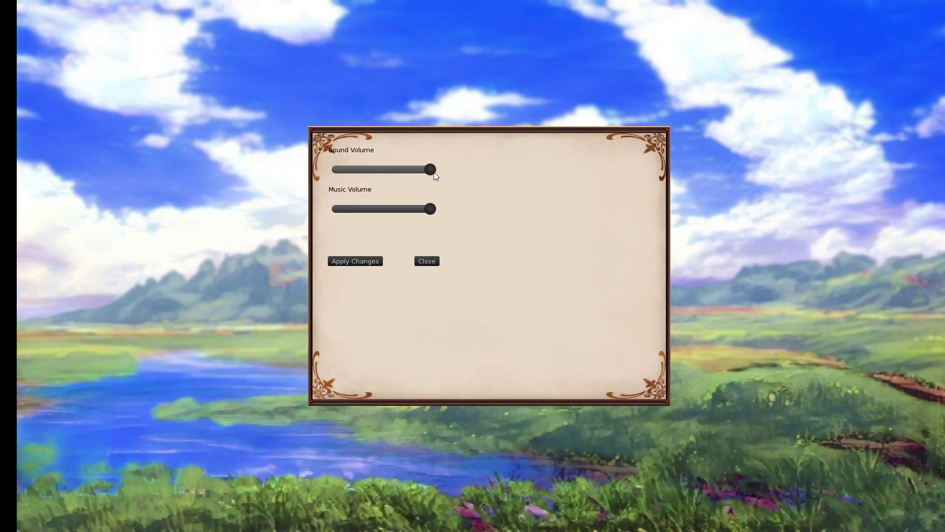
Try the Sound Volume slider in the options menu and close the menu to return to the main menu
drag(434, 173, 468, 175)
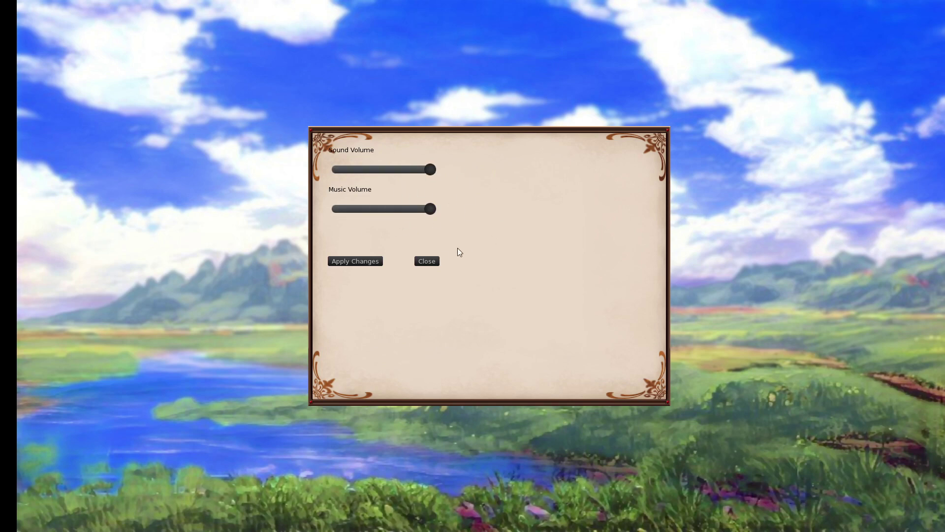
click(431, 262)
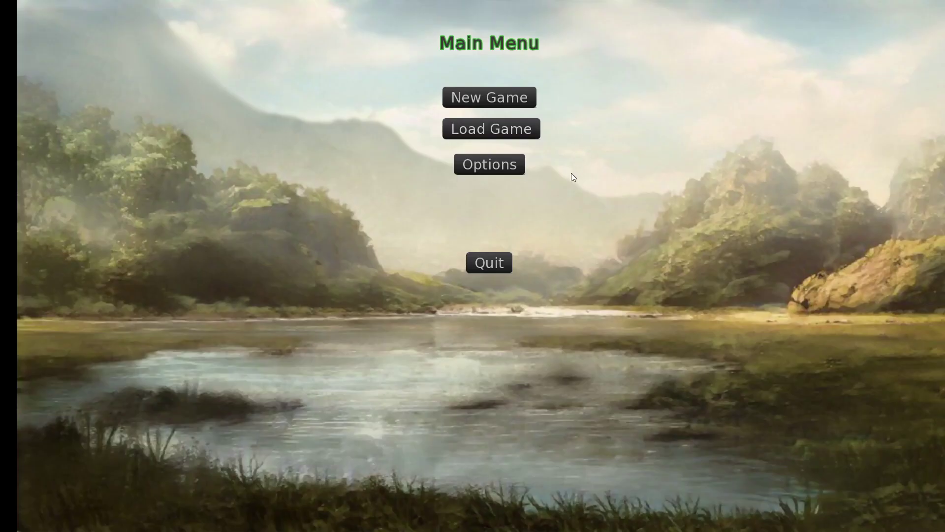
Test the main menu's Load Game button by opening and closing the Load Game screen three times
click(494, 133)
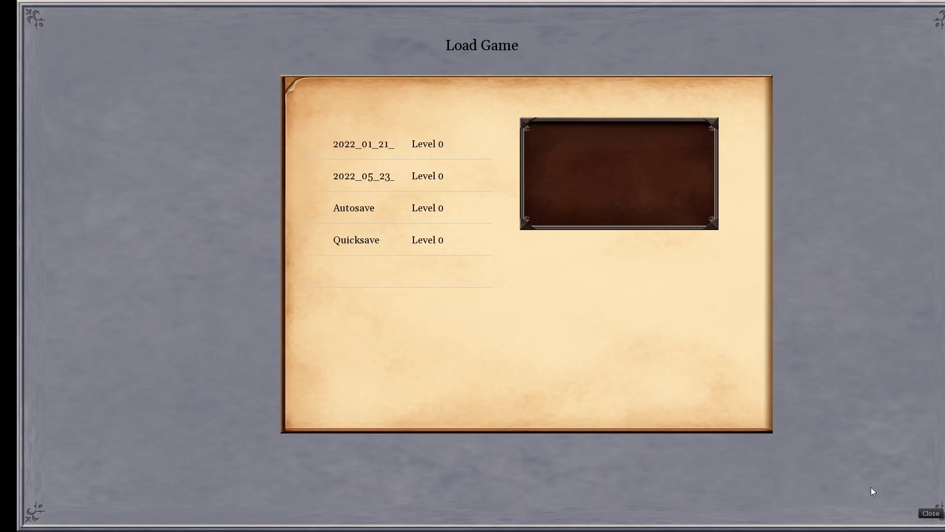
click(929, 515)
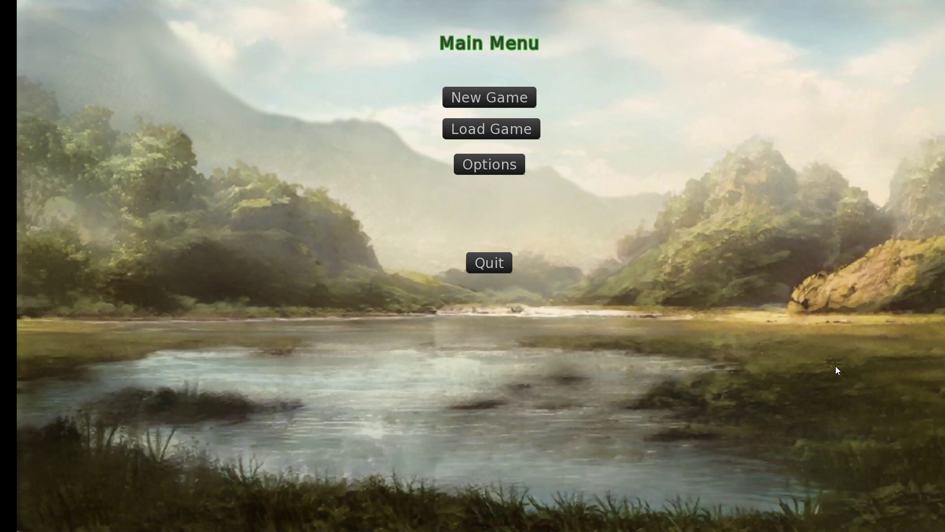
click(491, 129)
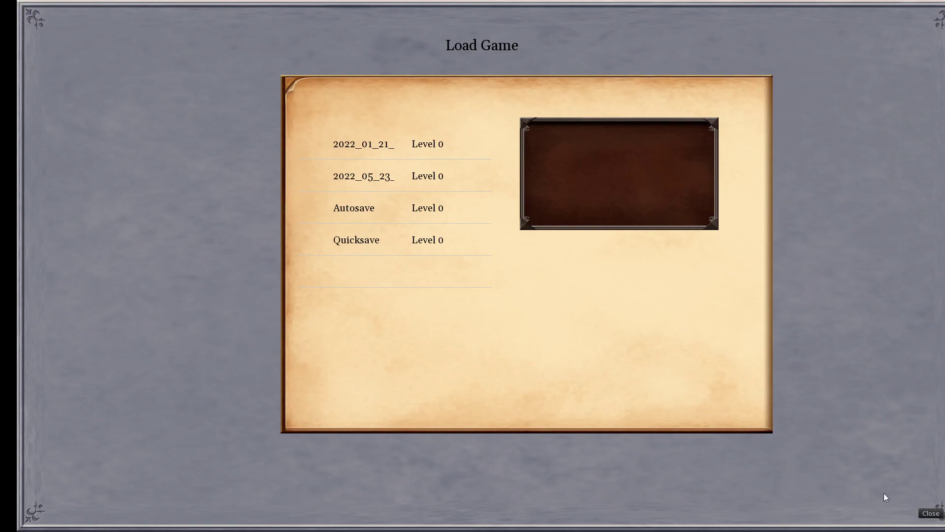
click(930, 513)
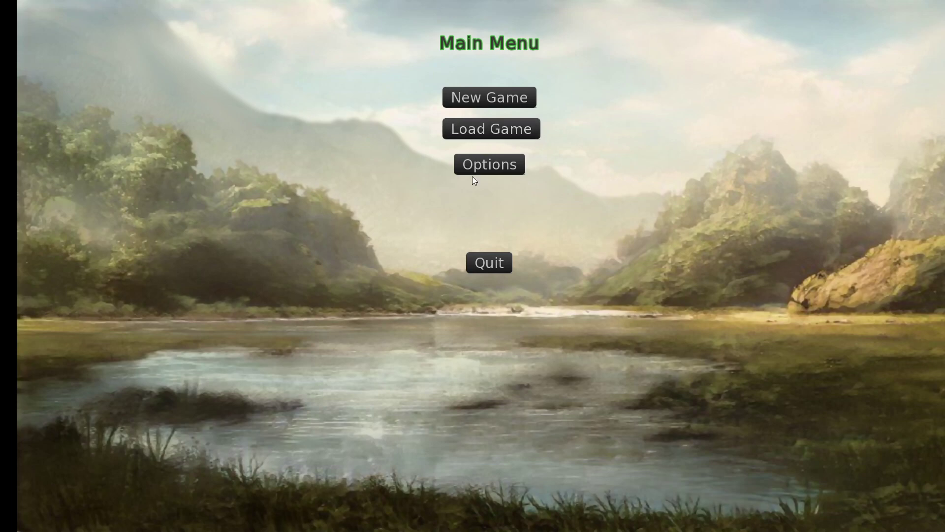
click(492, 133)
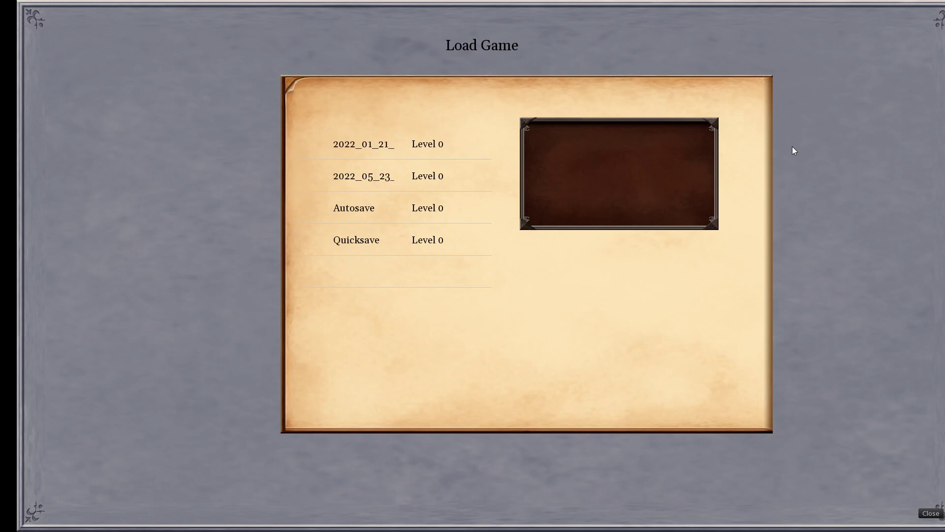
click(929, 514)
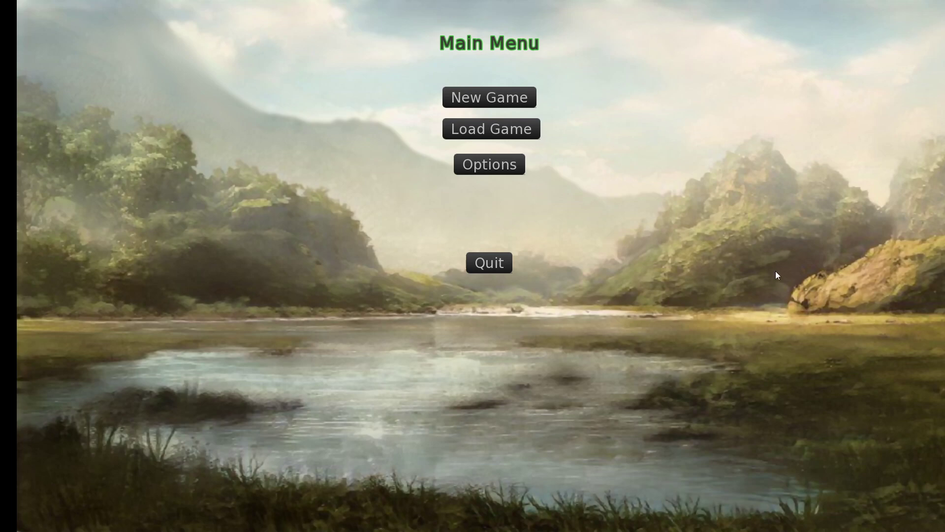
Start a new game from the main menu, move the character across the level, and end the play test
click(481, 99)
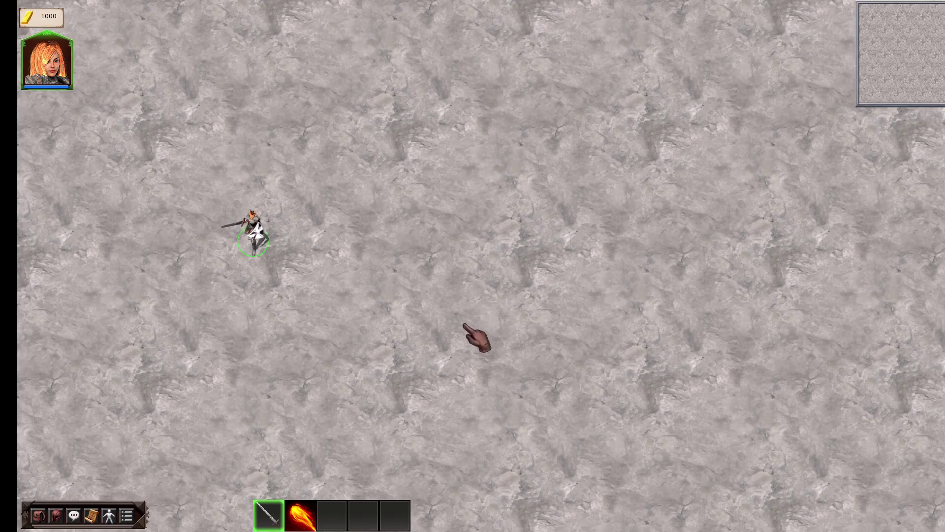
click(464, 328)
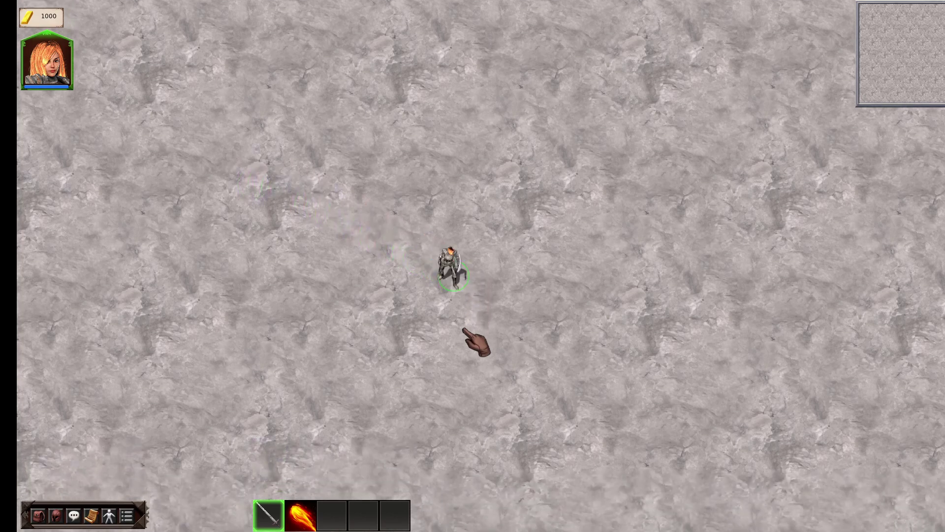
key(Escape)
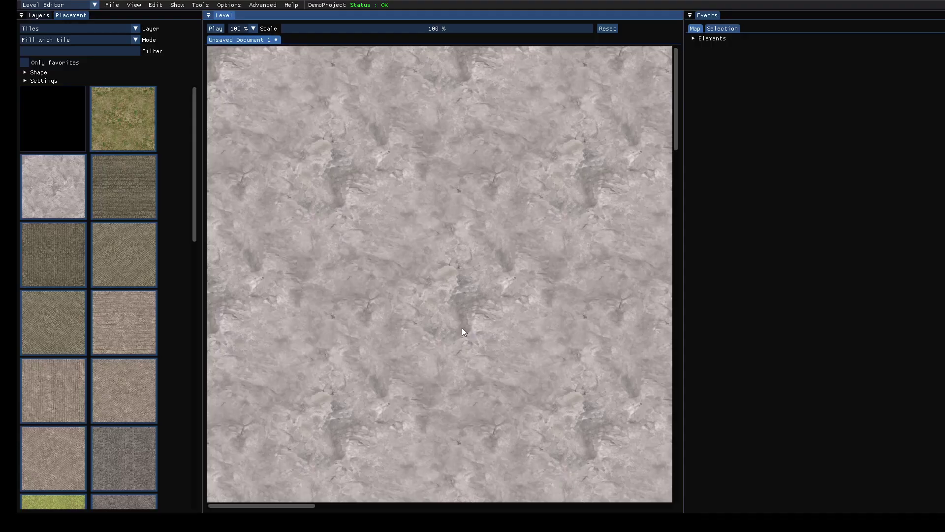